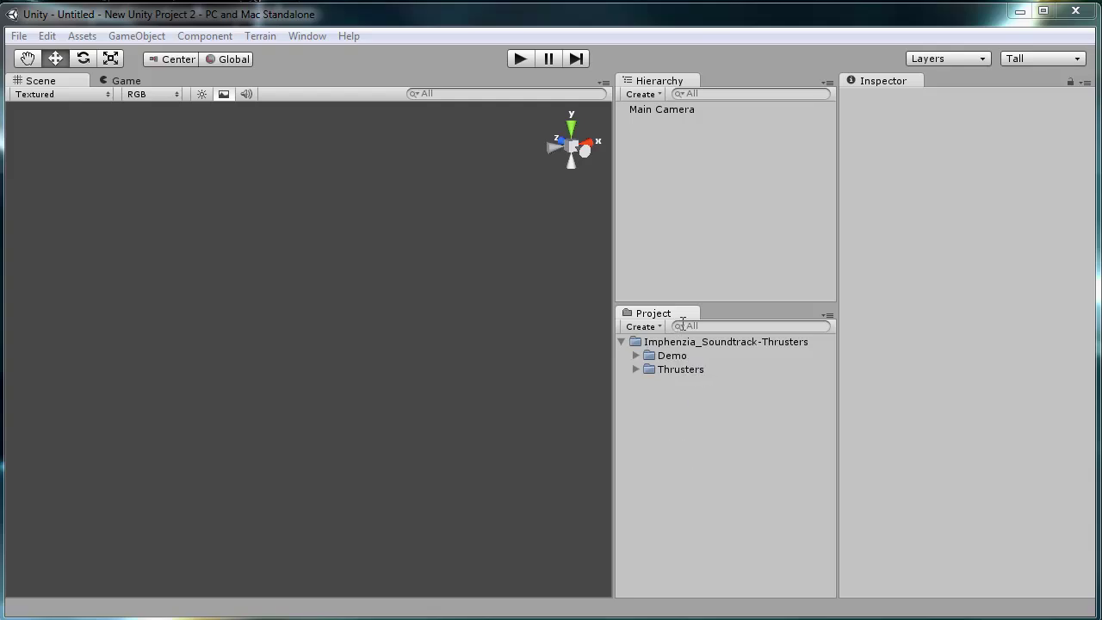
# Expand the Thrusters folder to reveal its Graphics, Prefabs, Scripts and Sound subfolders
pyautogui.click(636, 369)
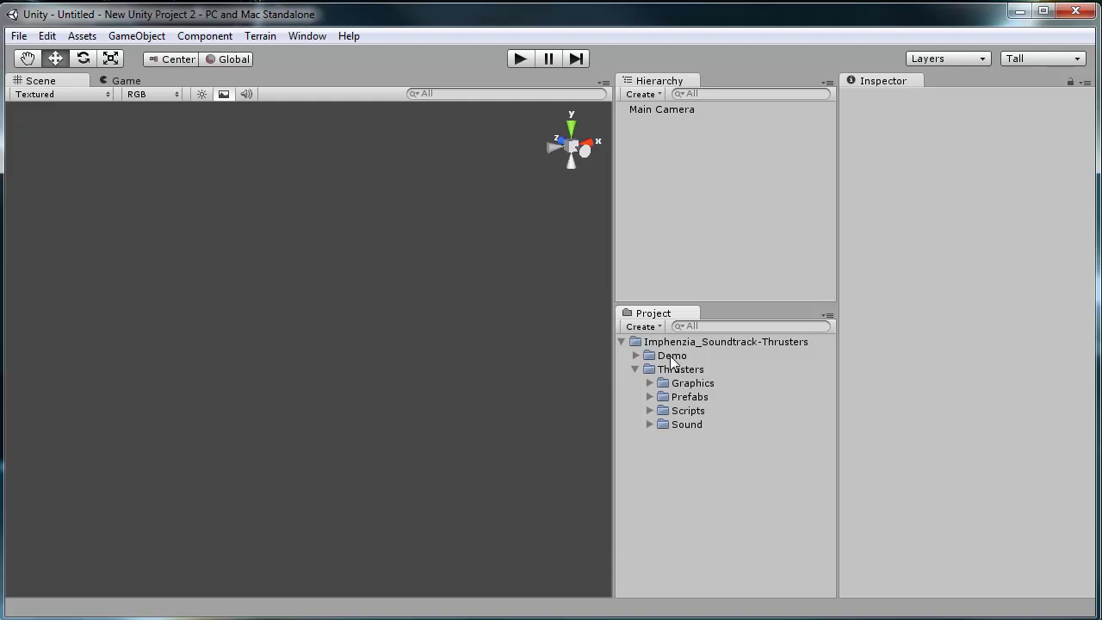
# Delete the Demo folder from the Project panel and confirm the deletion
pyautogui.click(665, 356)
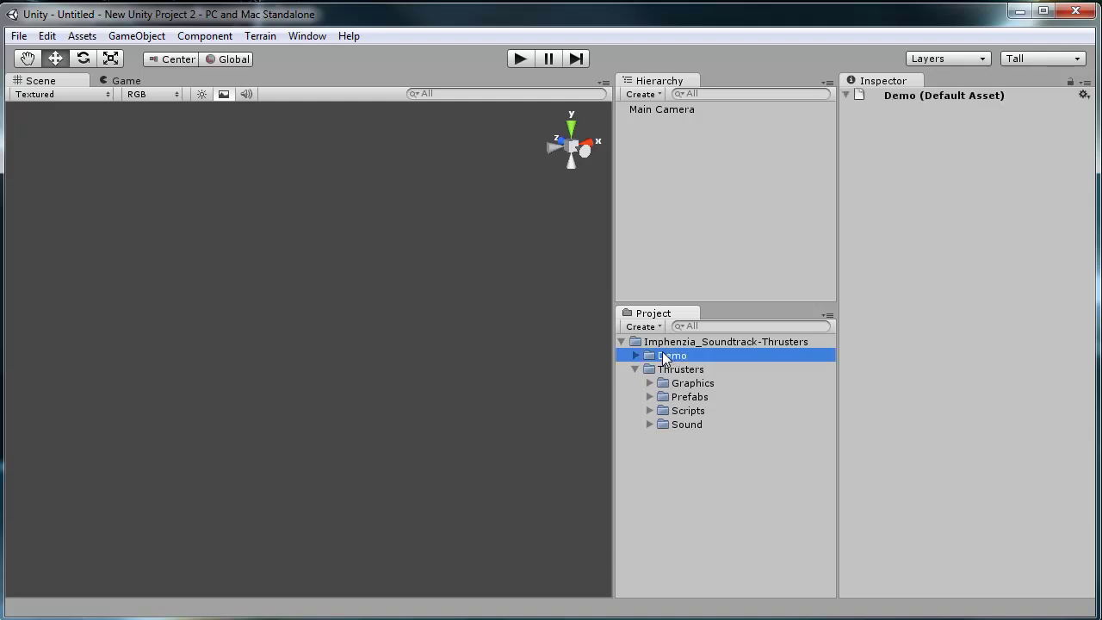
pyautogui.press('Delete')
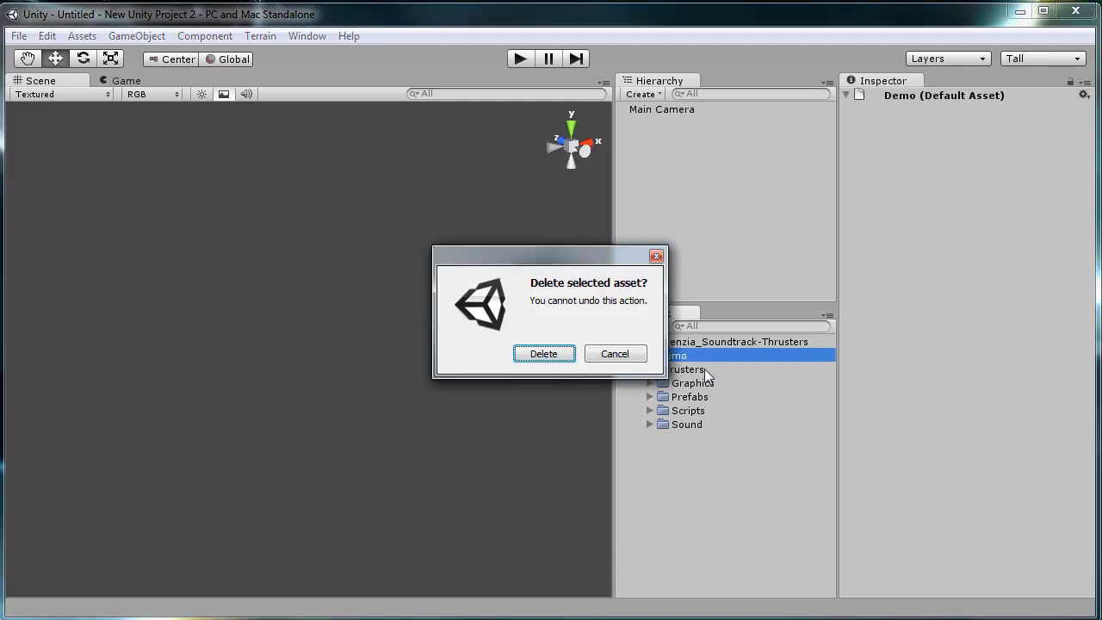
pyautogui.click(543, 354)
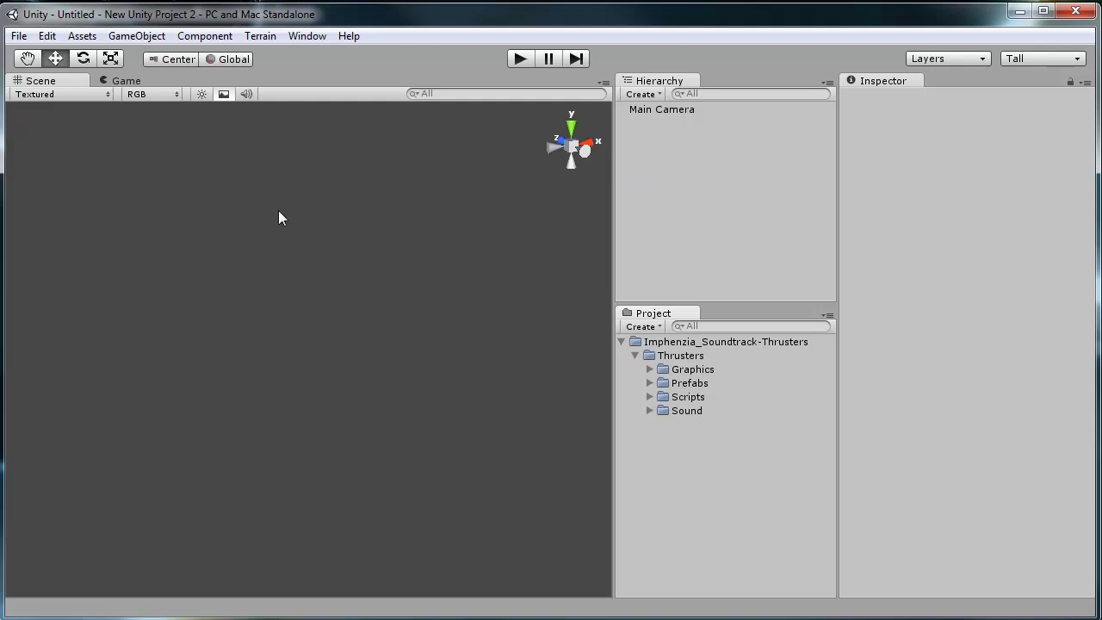
# Create a new cube through GameObject > Create Other > Cube
pyautogui.click(139, 37)
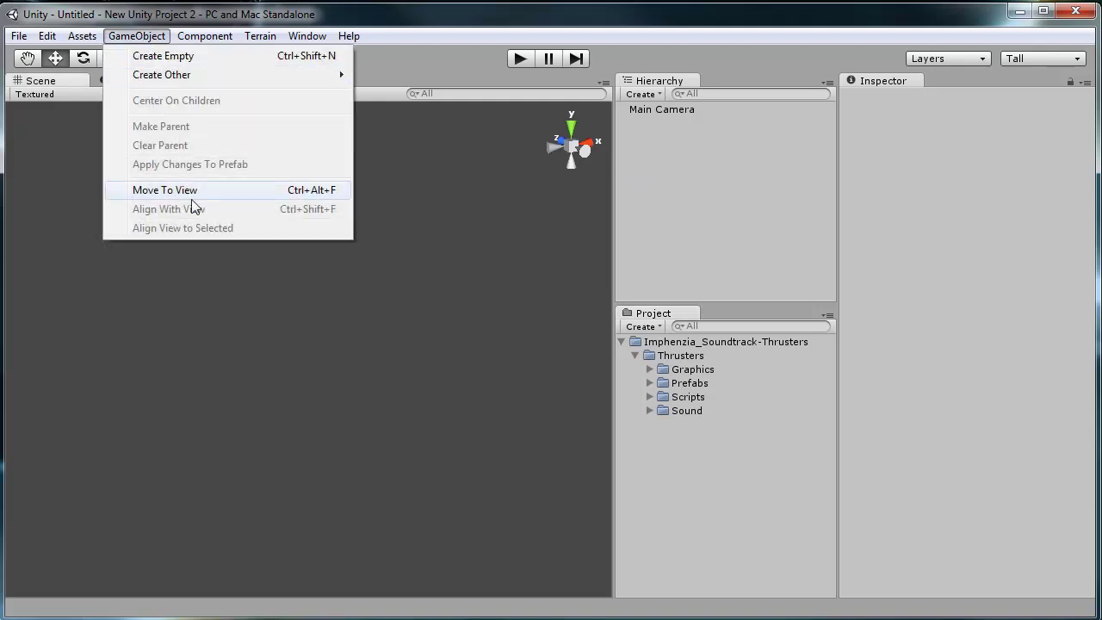
pyautogui.moveTo(76, 36)
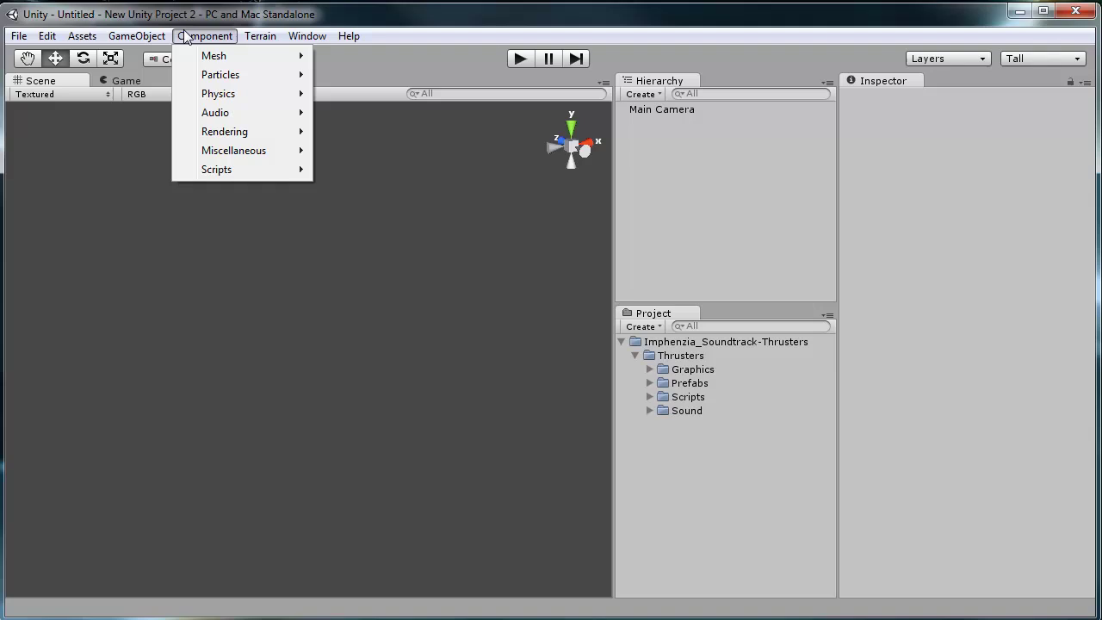
pyautogui.moveTo(140, 36)
pyautogui.moveTo(159, 78)
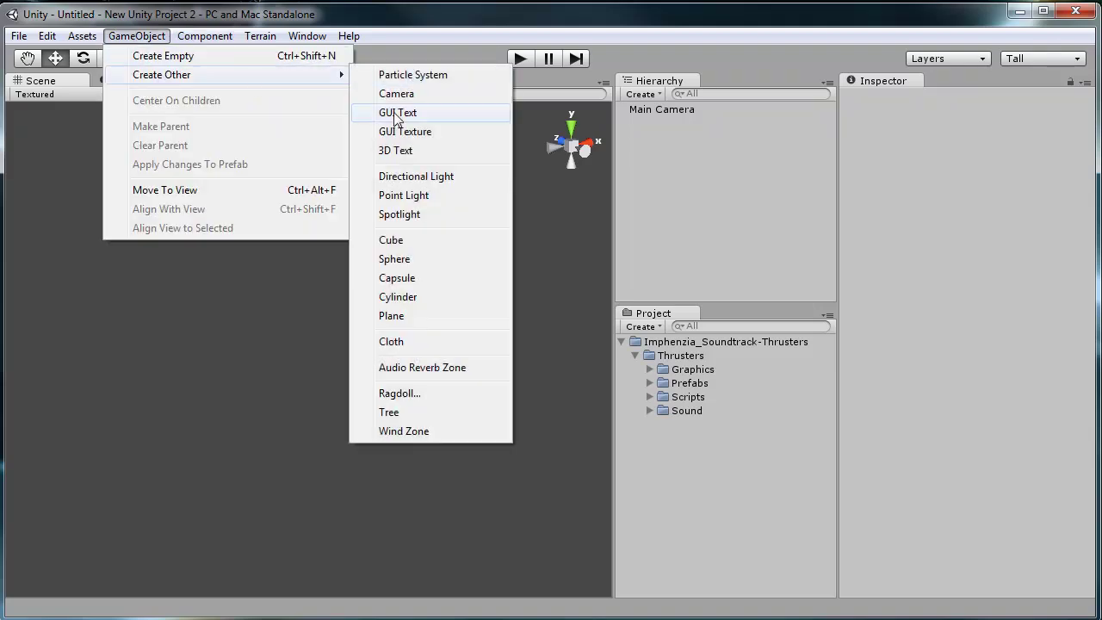
pyautogui.click(426, 241)
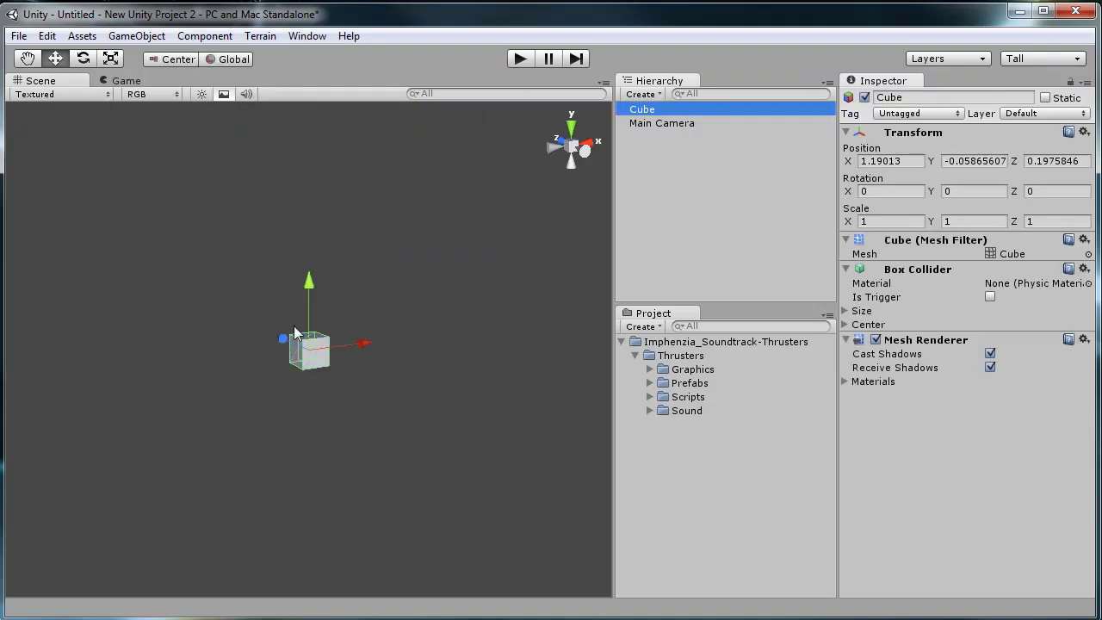
pyautogui.moveTo(311, 277); pyautogui.dragTo(310, 315)
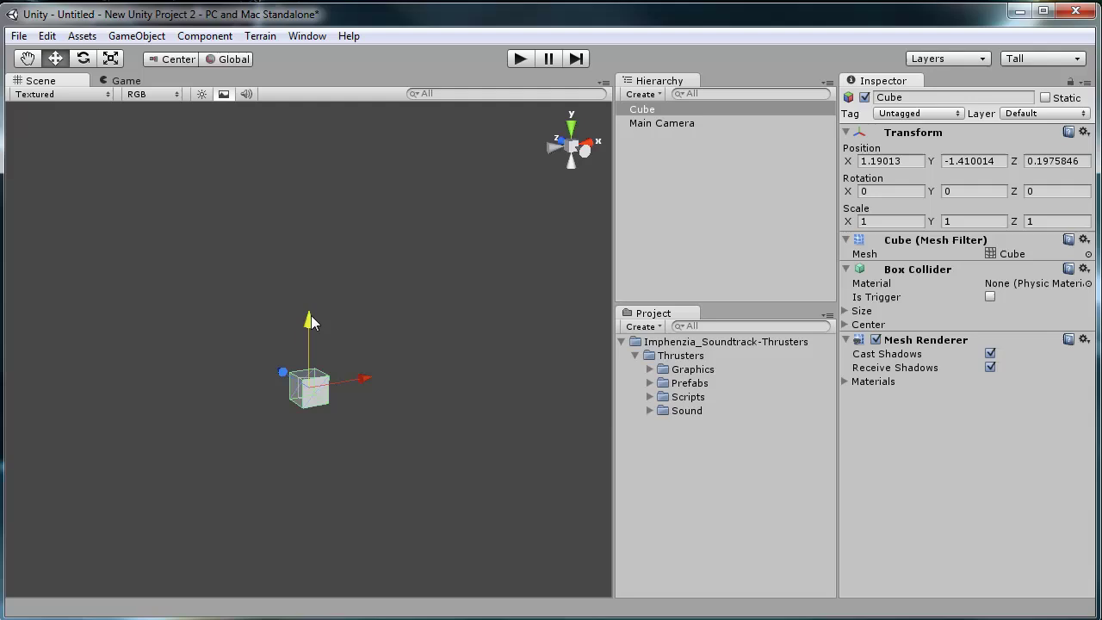
# Set the cube's position to 0, 0, 0
pyautogui.click(895, 161)
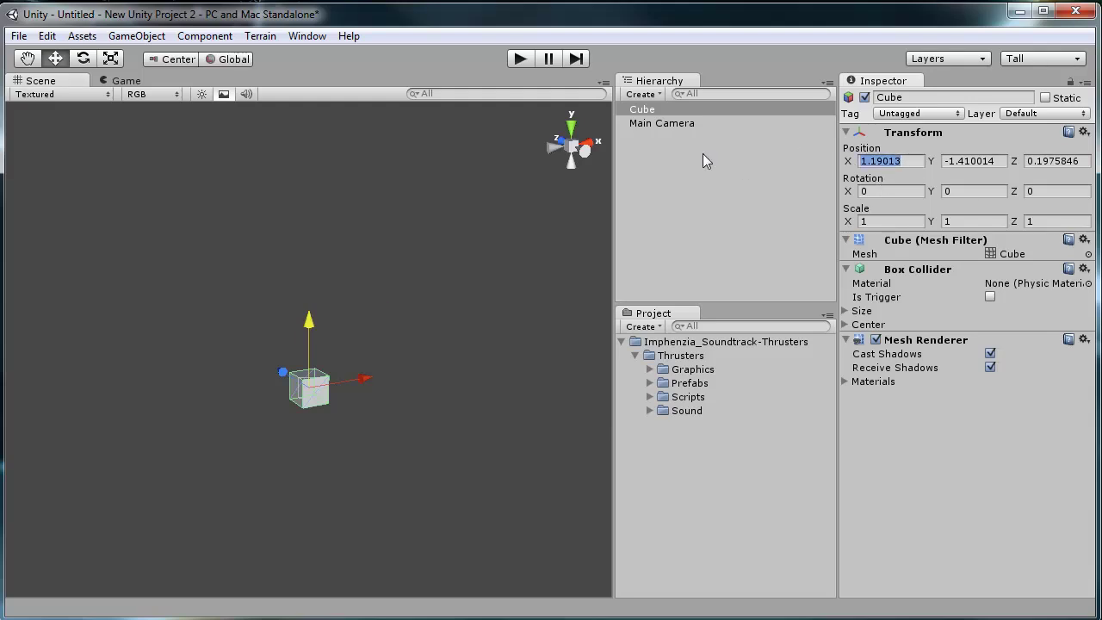
pyautogui.write('0')
pyautogui.press('Tab')
pyautogui.write('0')
pyautogui.press('Tab')
pyautogui.write('0')
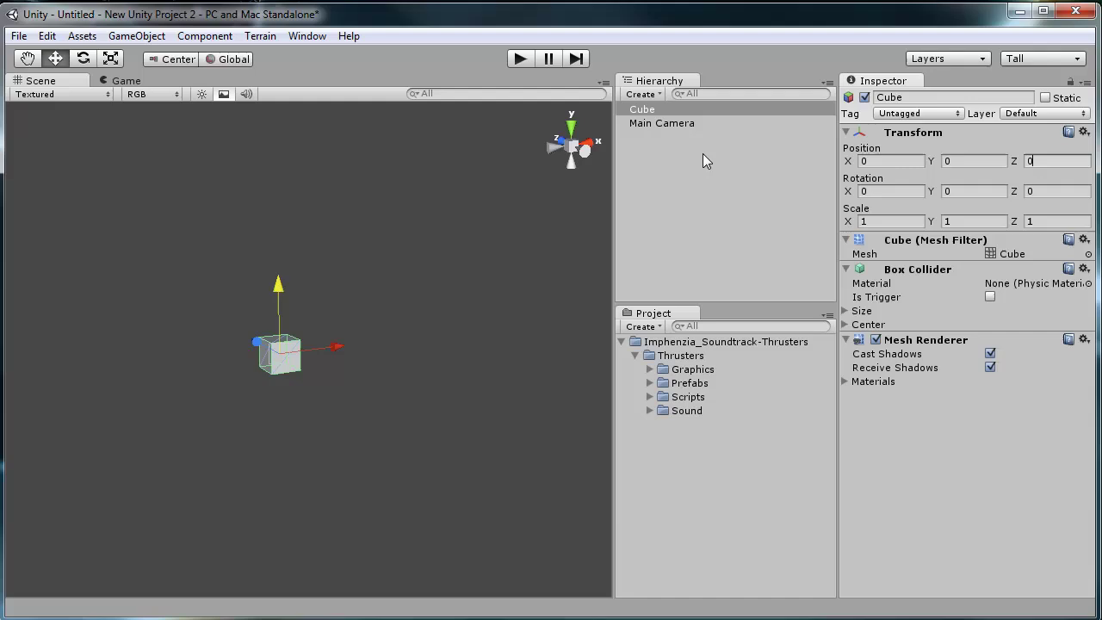
pyautogui.press('Return')
# Duplicate the cube, drop the copy below the original, and scale it 20 × 1 × 20
pyautogui.click(342, 231)
pyautogui.click(277, 343)
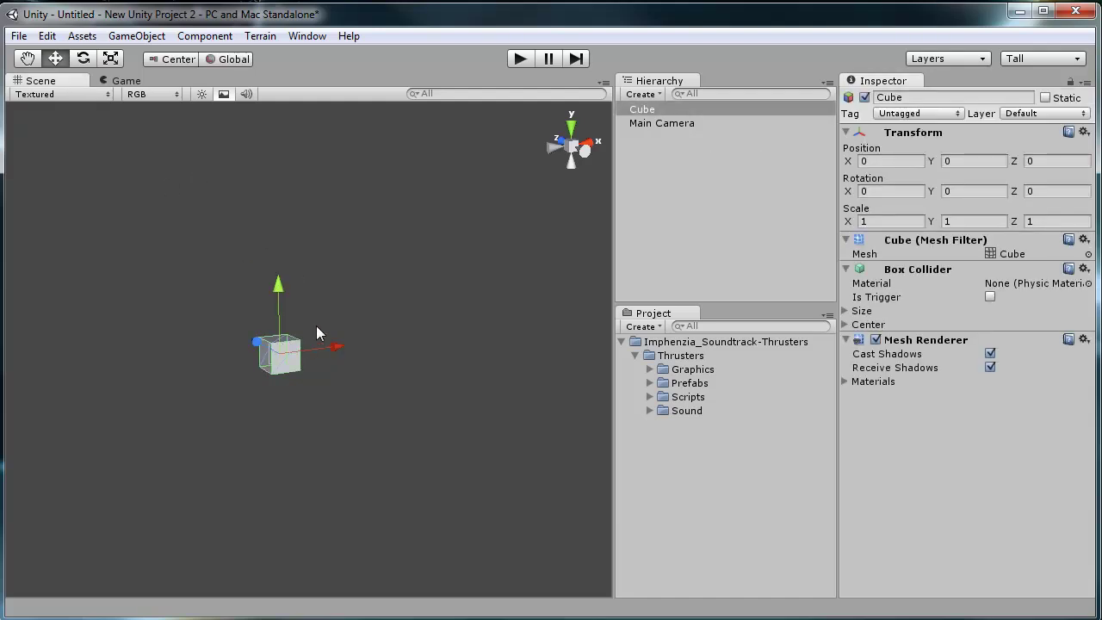
pyautogui.hotkey('ctrl', 'd')
pyautogui.moveTo(278, 290); pyautogui.dragTo(285, 346)
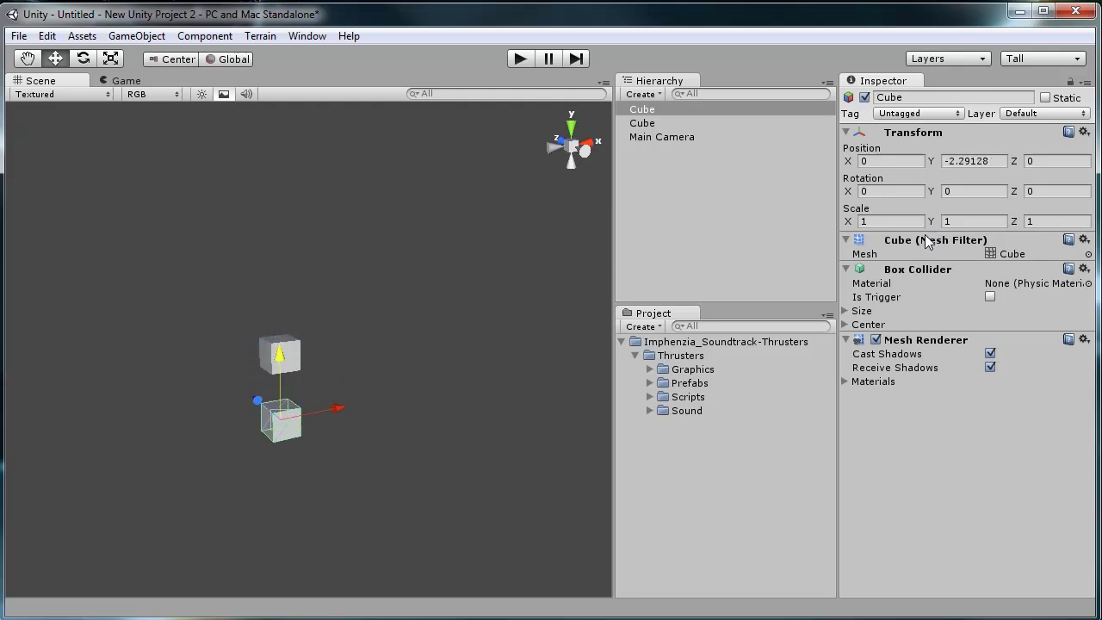
pyautogui.click(904, 222)
pyautogui.write('20')
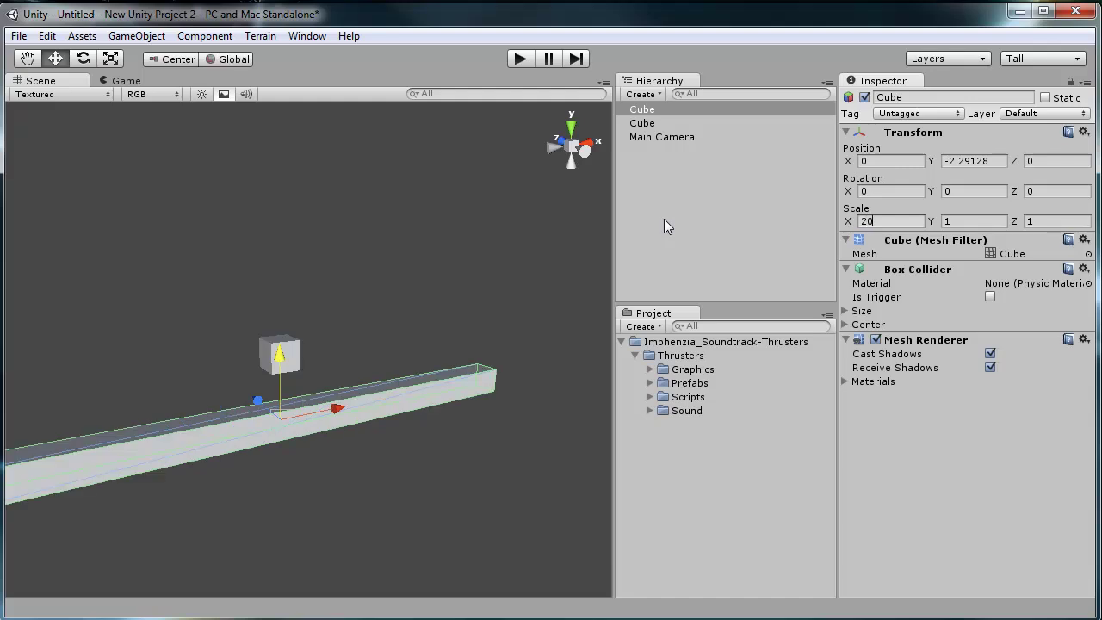
pyautogui.press('Tab')
pyautogui.press('Tab')
pyautogui.write('20')
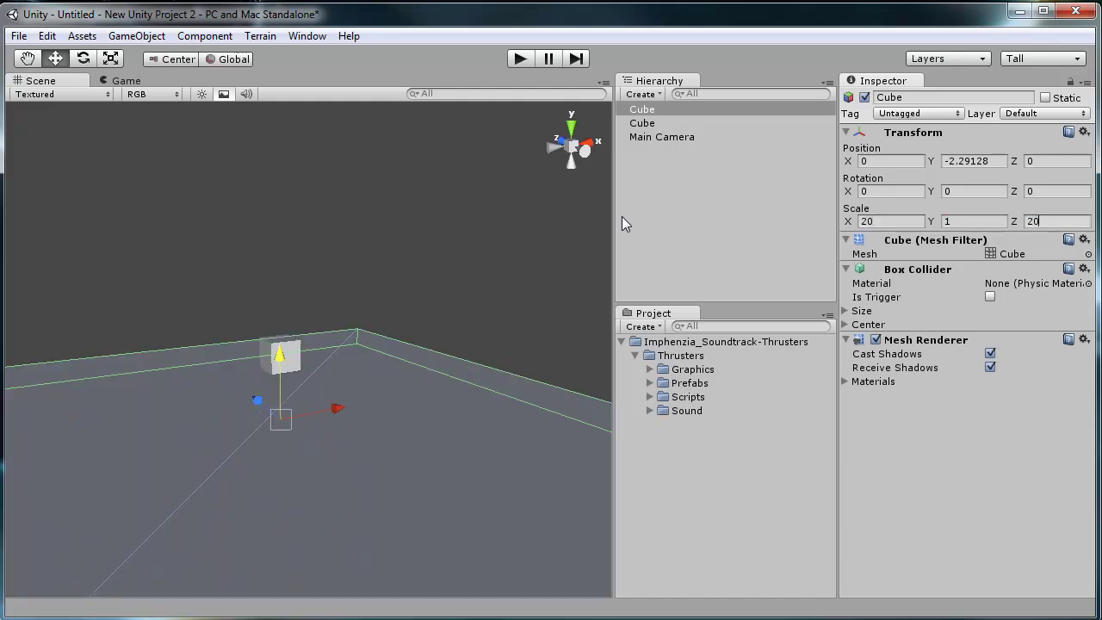
pyautogui.click(302, 369)
pyautogui.click(294, 219)
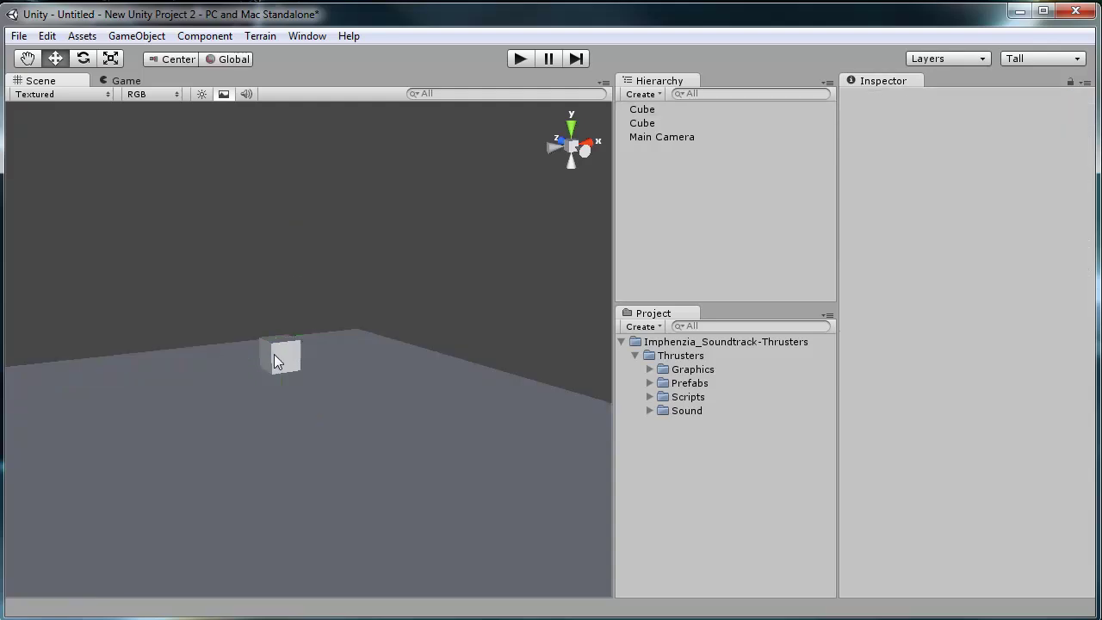
# Raise the small cube to Y 1.200119 and scale it to 3, 3, 3
pyautogui.click(280, 355)
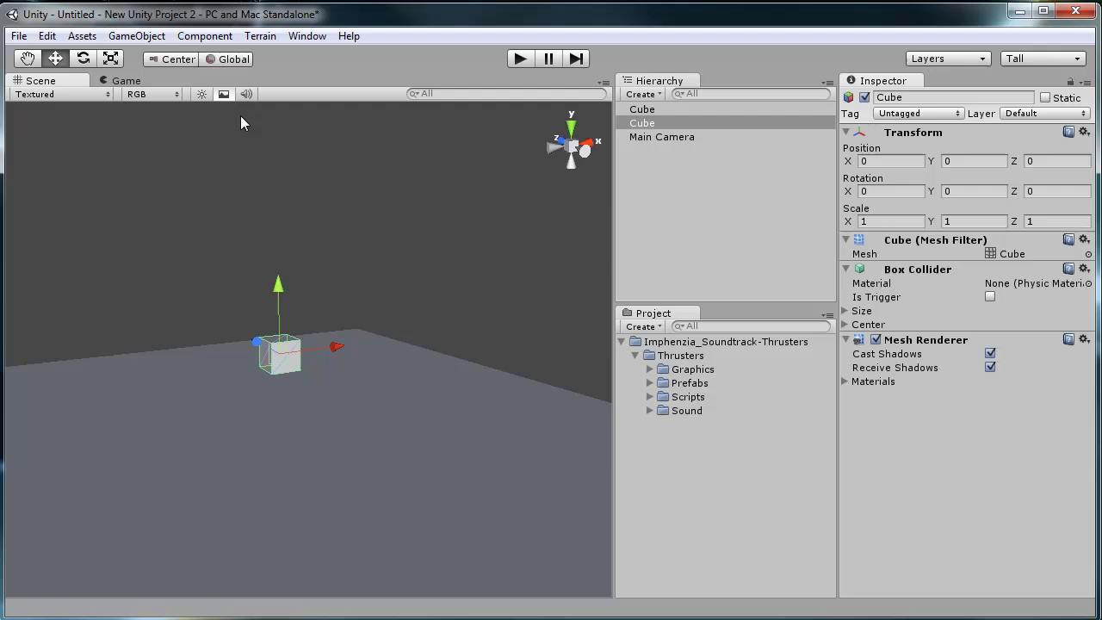
pyautogui.click(191, 39)
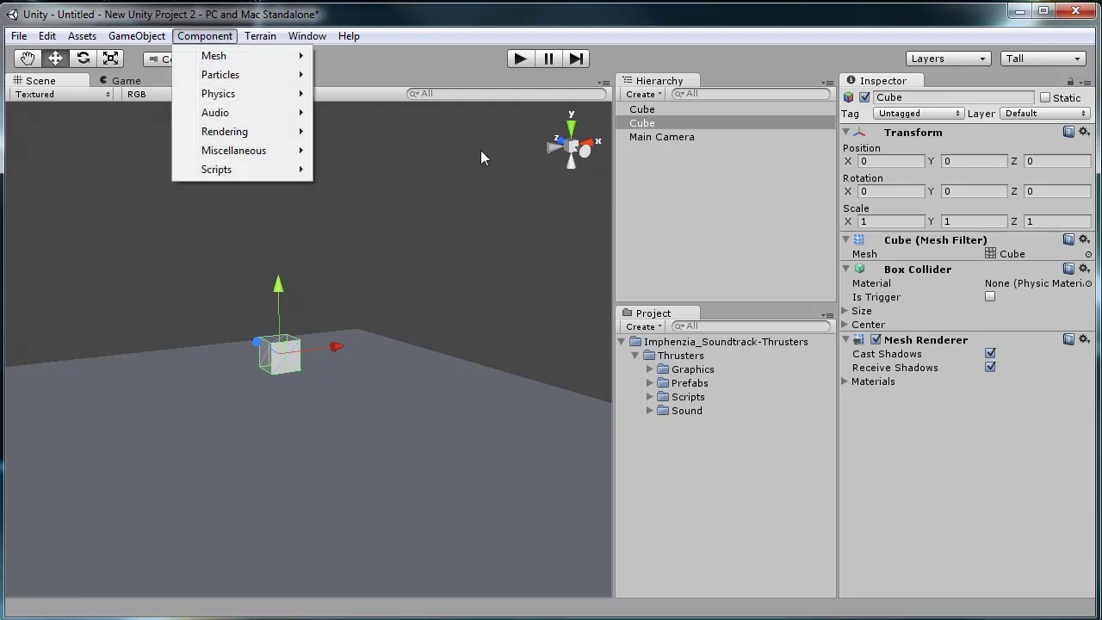
pyautogui.click(283, 289)
pyautogui.moveTo(282, 289); pyautogui.dragTo(308, 260)
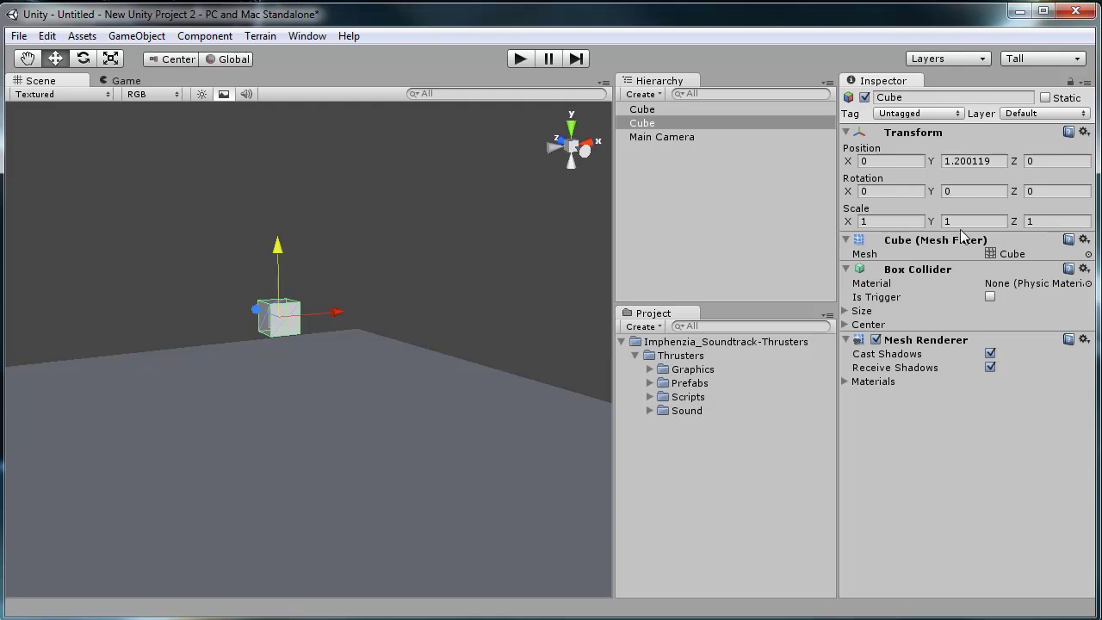
pyautogui.click(883, 221)
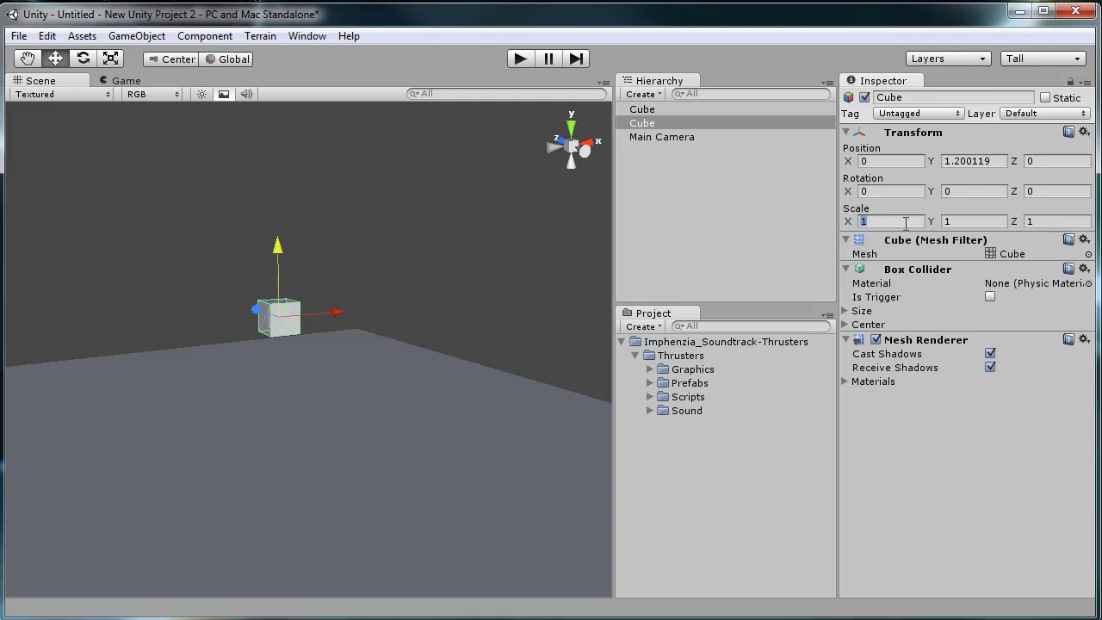
pyautogui.write('3')
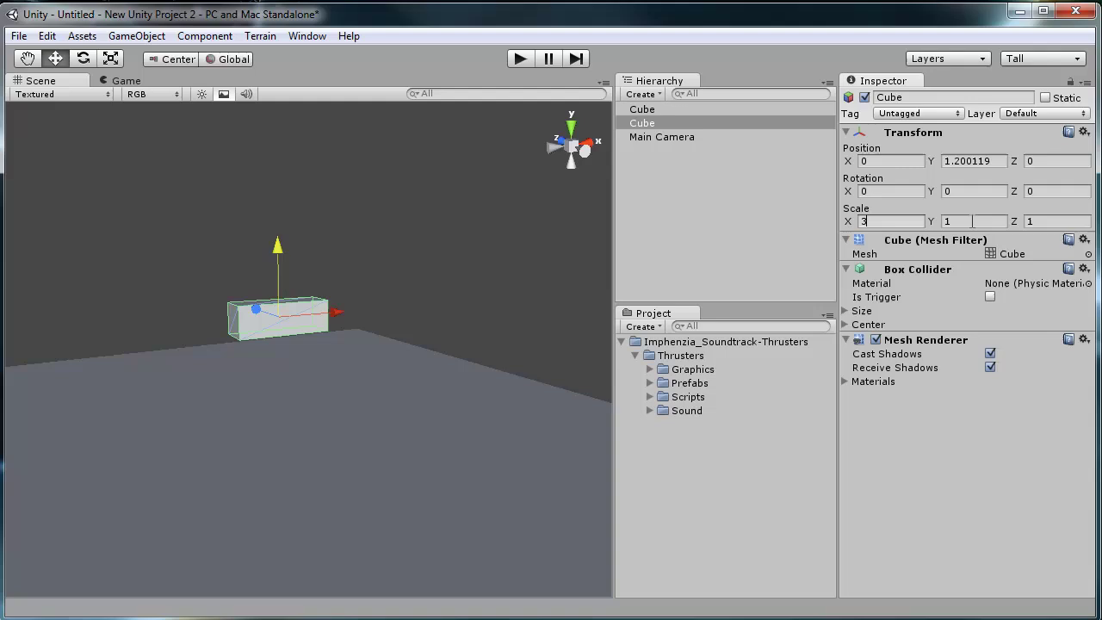
pyautogui.click(1068, 222)
pyautogui.write('3')
pyautogui.click(988, 222)
pyautogui.write('3')
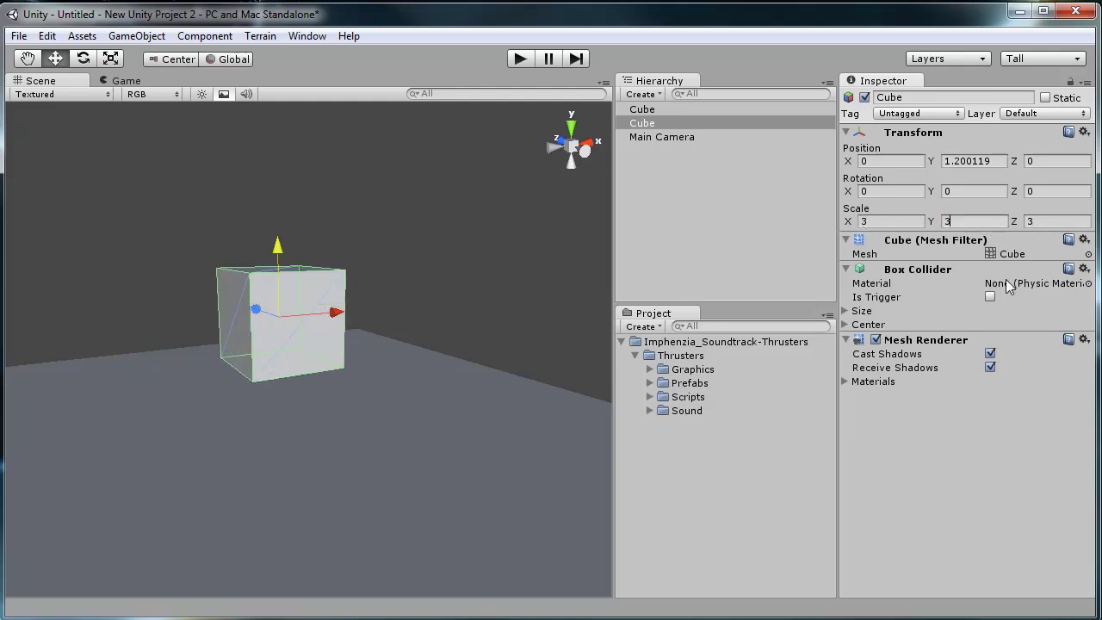
# Add a Rigidbody to the raised cube and set its Mass to 500
pyautogui.click(205, 36)
pyautogui.moveTo(231, 99)
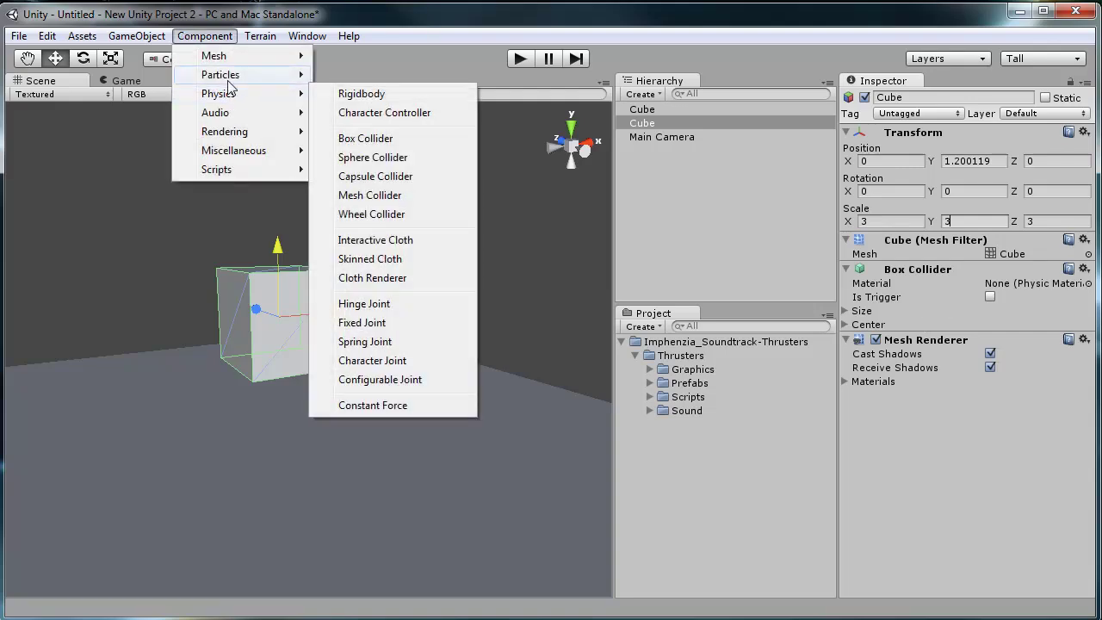
pyautogui.click(375, 95)
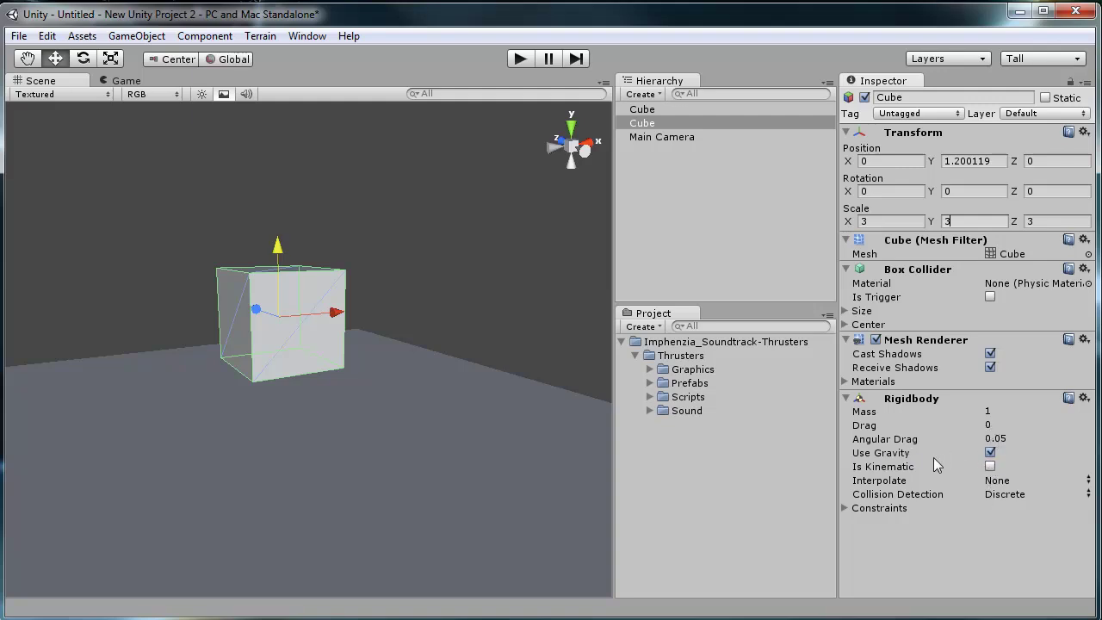
pyautogui.click(996, 412)
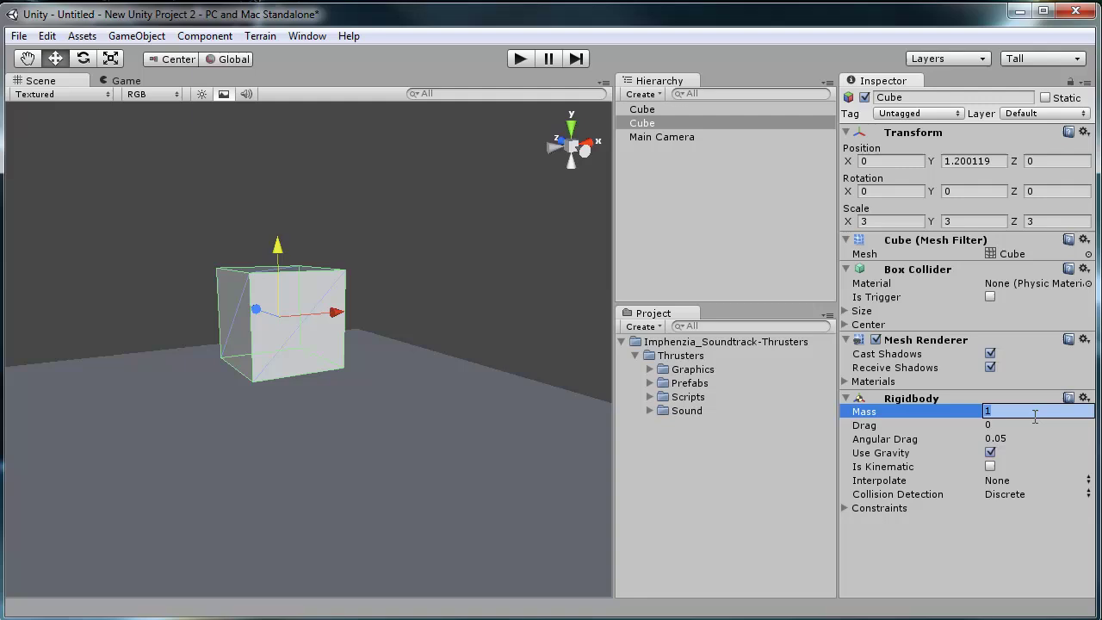
pyautogui.write('500')
pyautogui.press('Return')
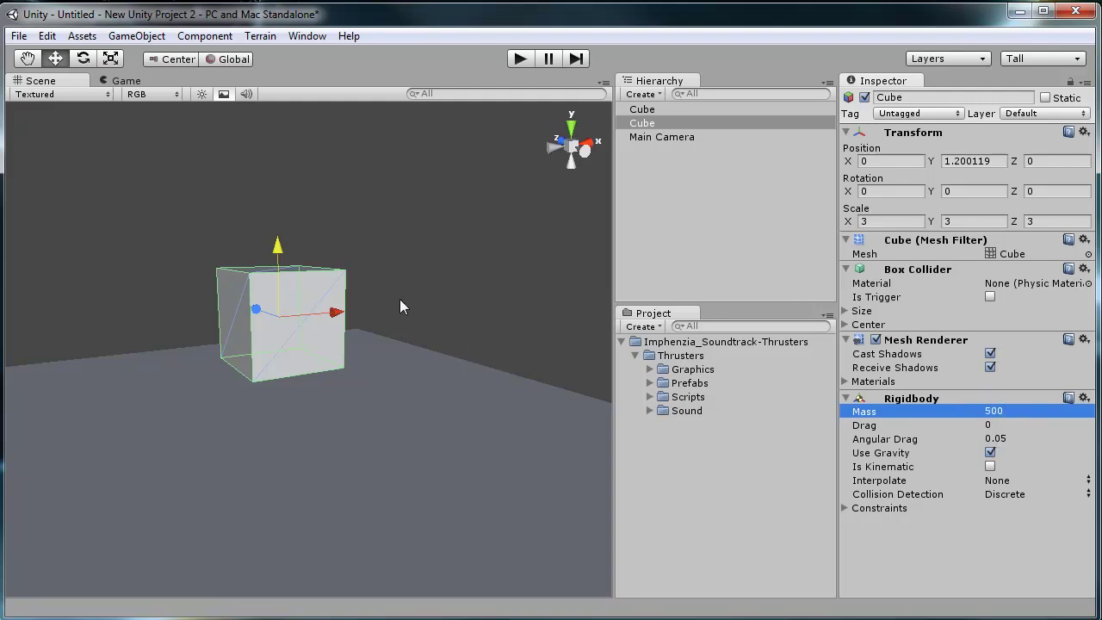
pyautogui.moveTo(403, 265); pyautogui.dragTo(422, 255, button='middle')
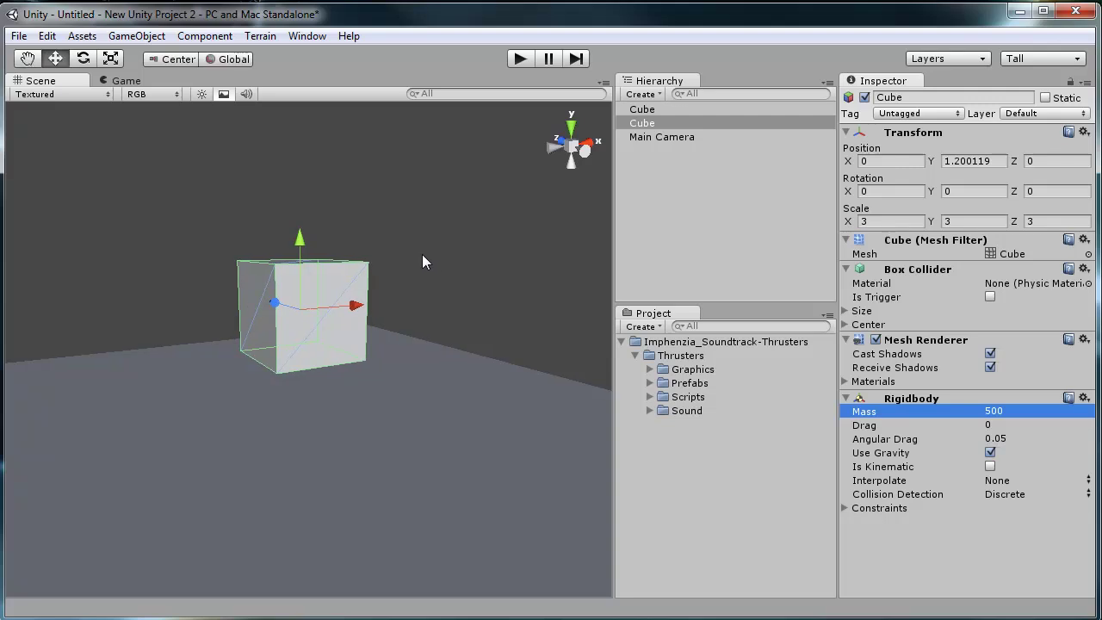
# Rename the ground cube to 'Floor' and the Rigidbody cube to 'Ship' in the Hierarchy
pyautogui.click(641, 124)
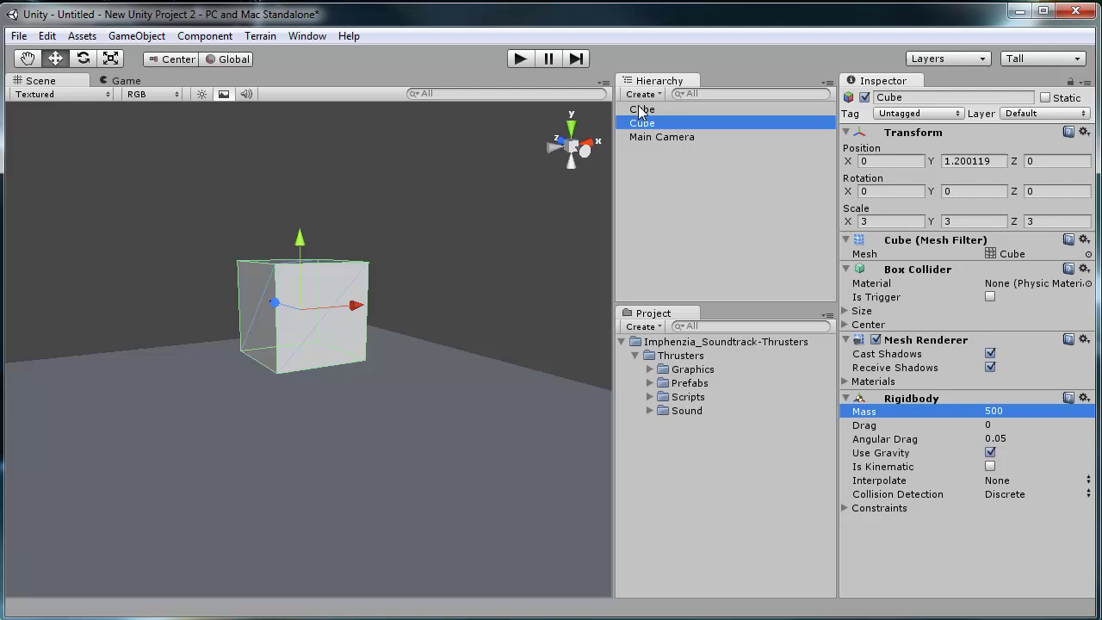
pyautogui.click(647, 113)
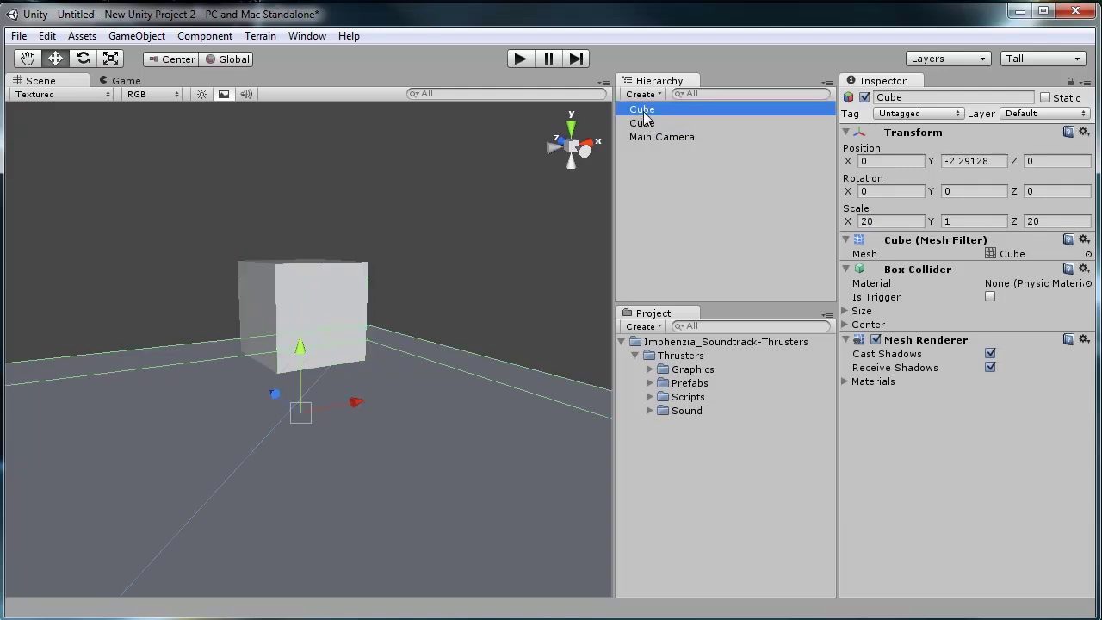
pyautogui.click(646, 114)
pyautogui.write('Floor')
pyautogui.press('Return')
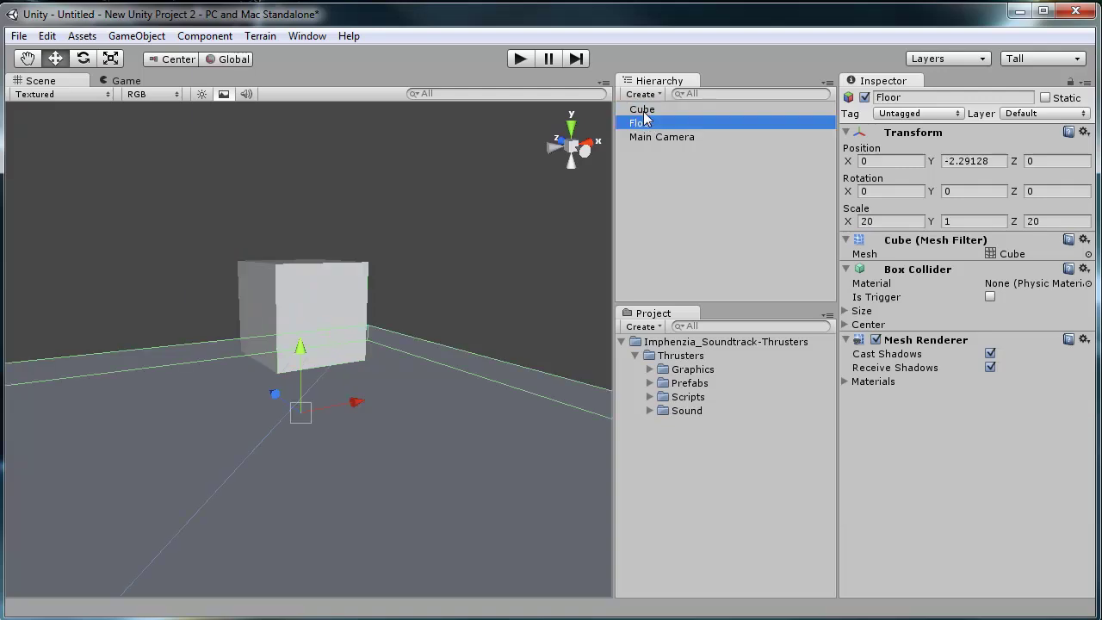
pyautogui.click(646, 110)
pyautogui.click(649, 111)
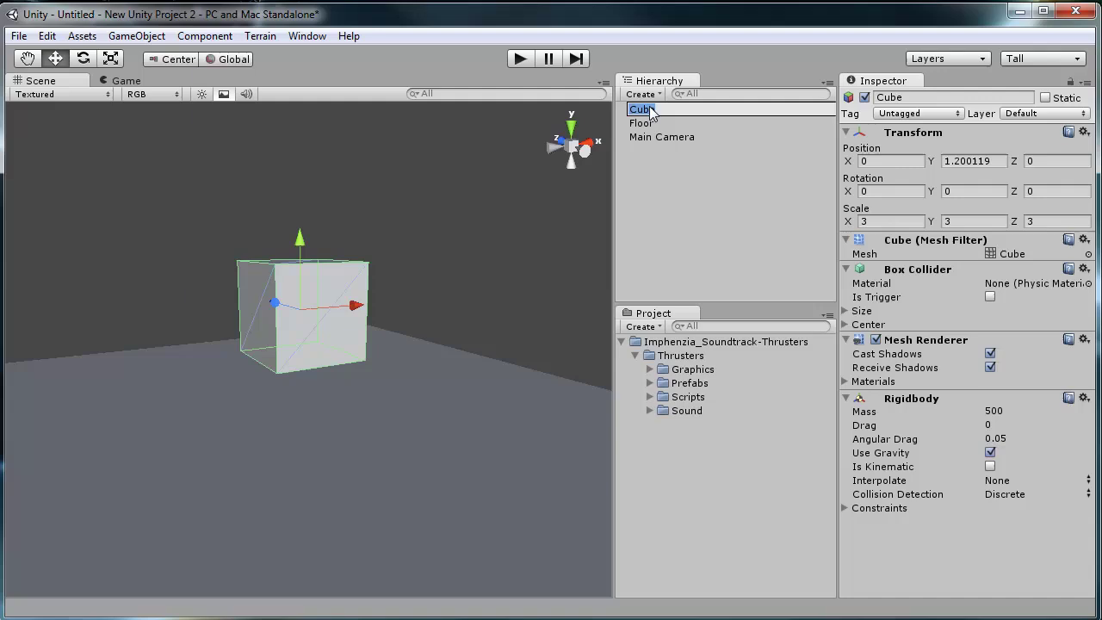
pyautogui.write('Ship')
pyautogui.press('Return')
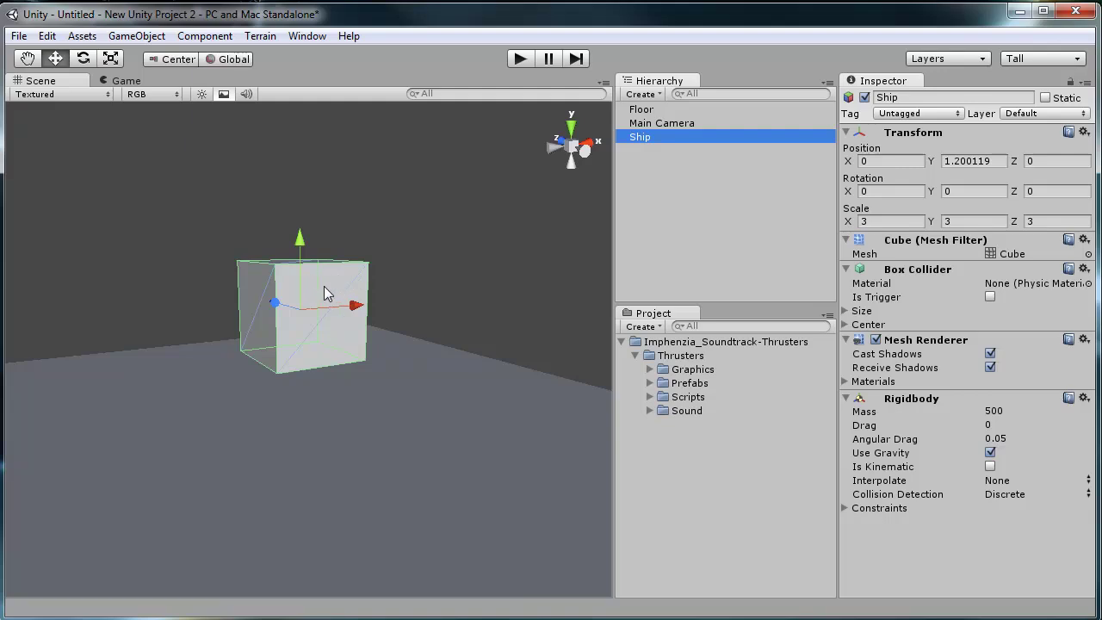
# Expand the Prefabs folder and browse Prefab_Thruster_1 through Prefab_Thruster_5
pyautogui.click(651, 382)
pyautogui.click(721, 398)
pyautogui.click(728, 411)
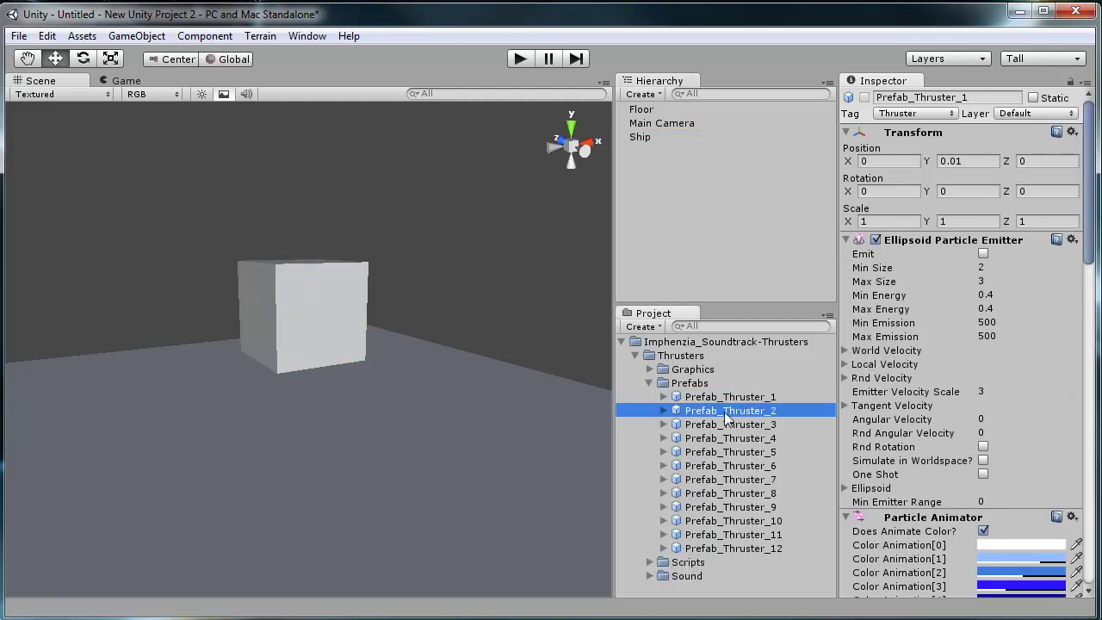
pyautogui.click(732, 427)
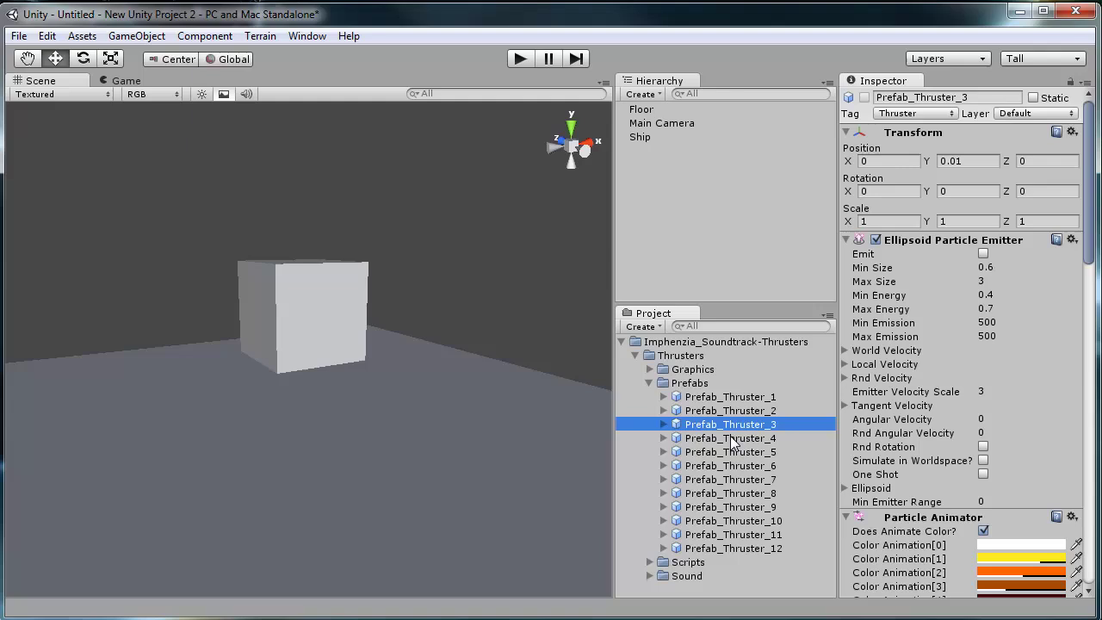
pyautogui.click(726, 441)
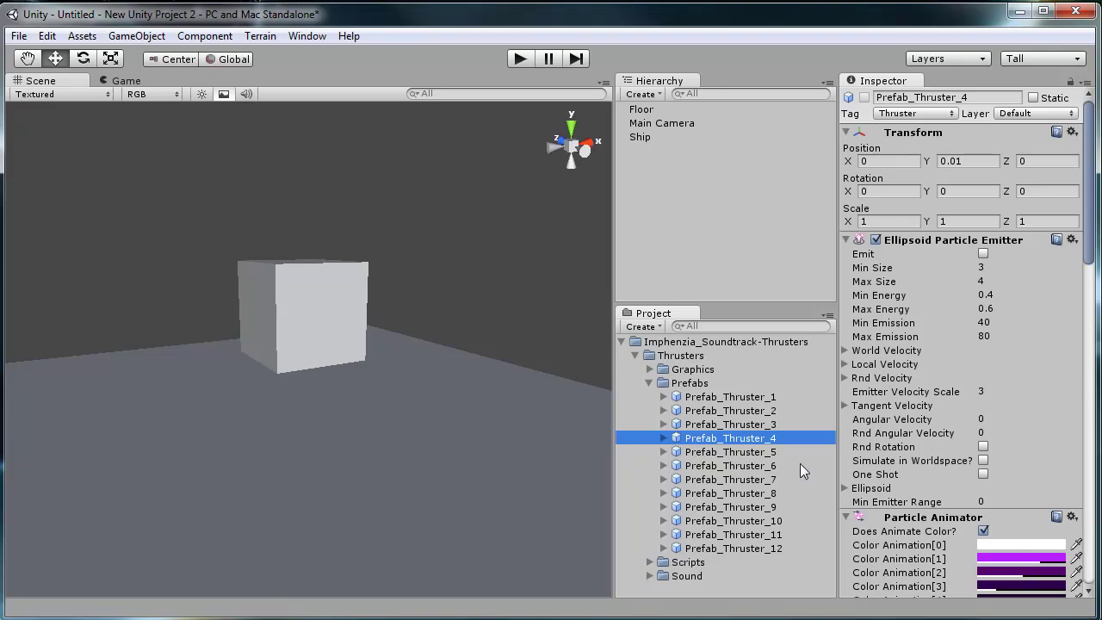
pyautogui.click(779, 452)
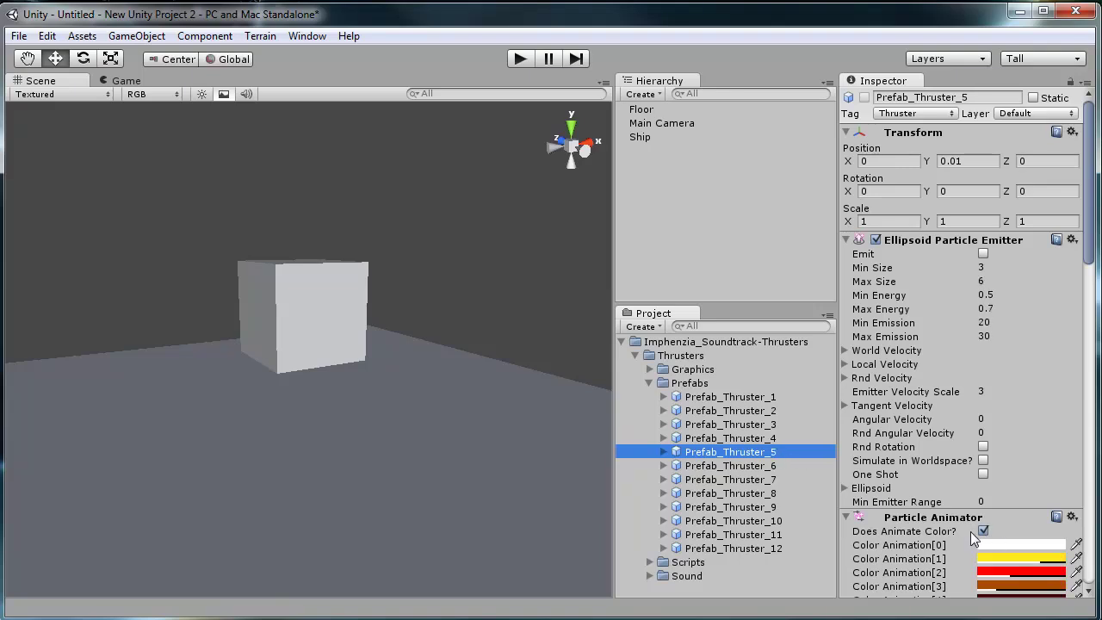
# Collapse the emitter, animator, collider, renderer and Audio Source components, checking the audio clip
pyautogui.click(846, 240)
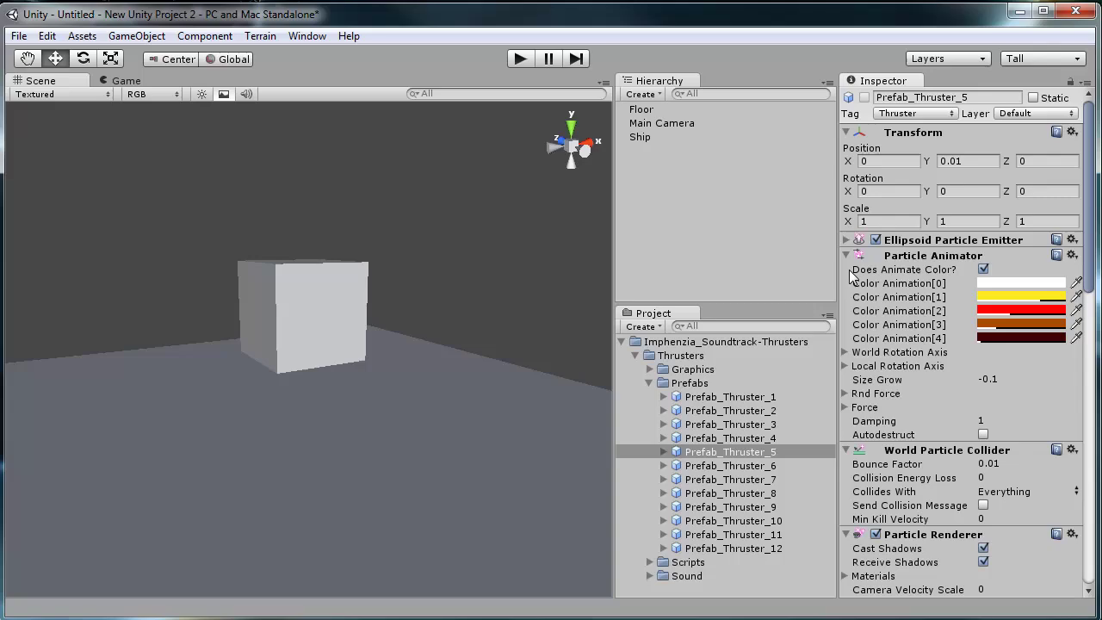
pyautogui.click(847, 256)
pyautogui.click(847, 270)
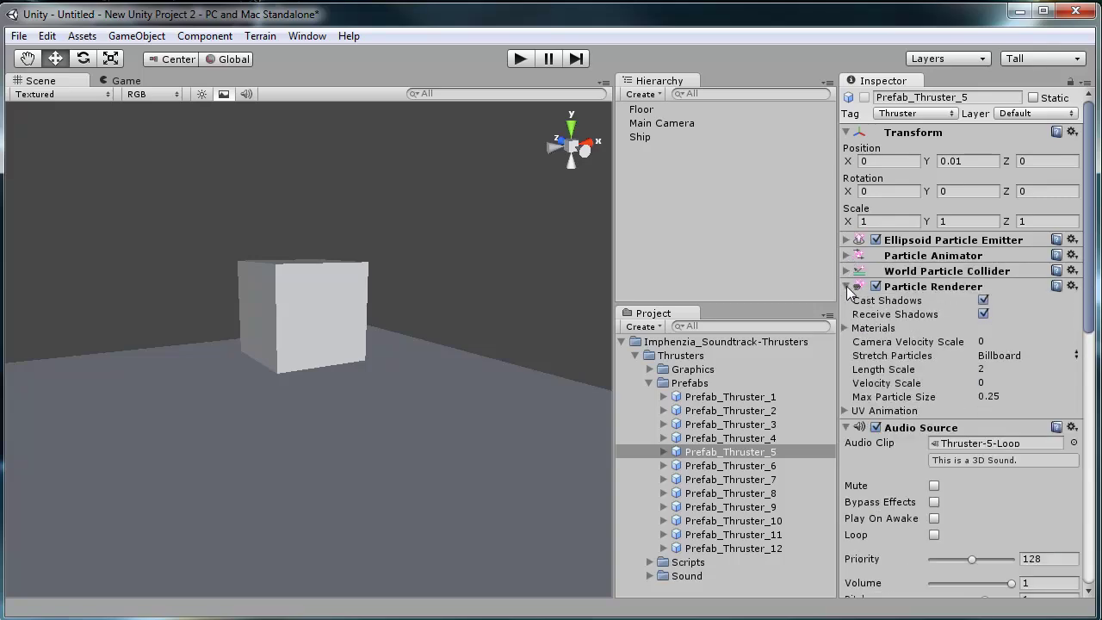
pyautogui.click(847, 286)
pyautogui.click(847, 303)
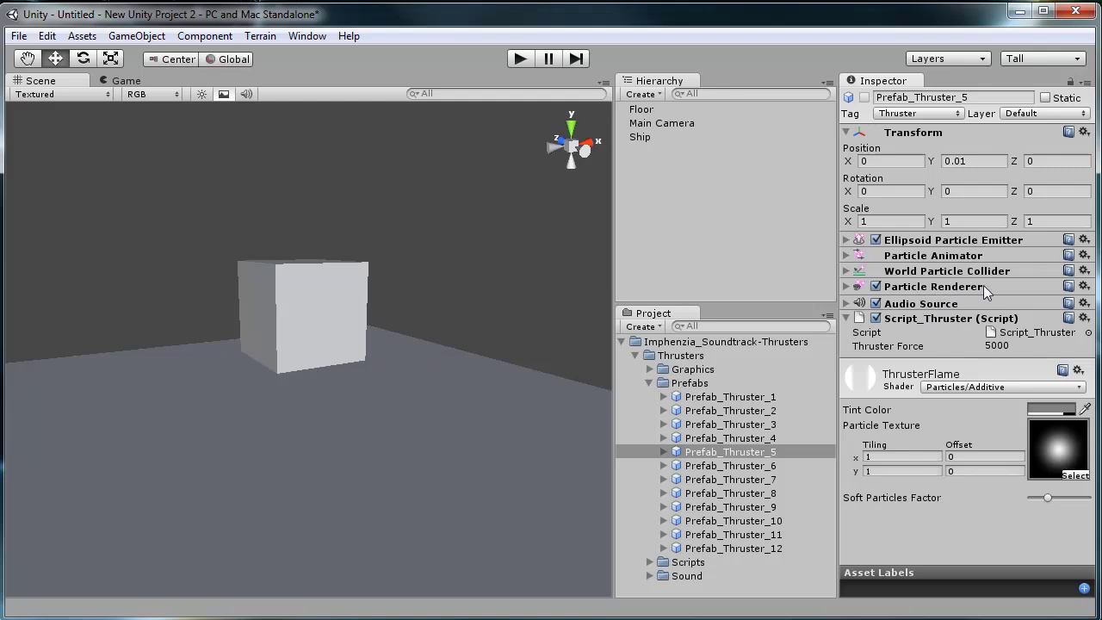
pyautogui.click(861, 303)
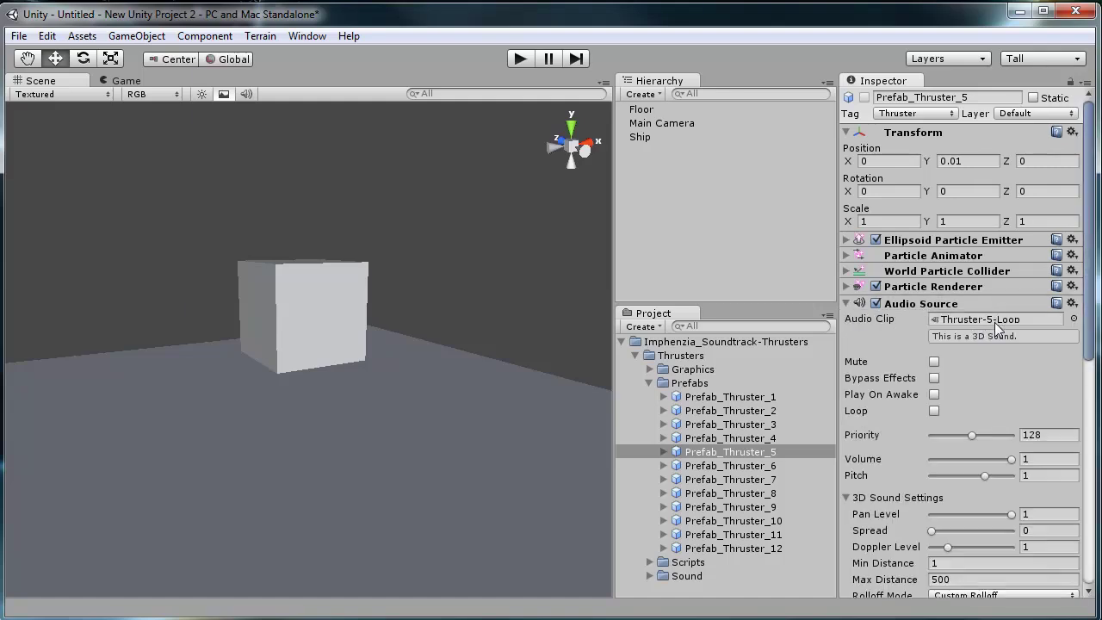
pyautogui.click(846, 303)
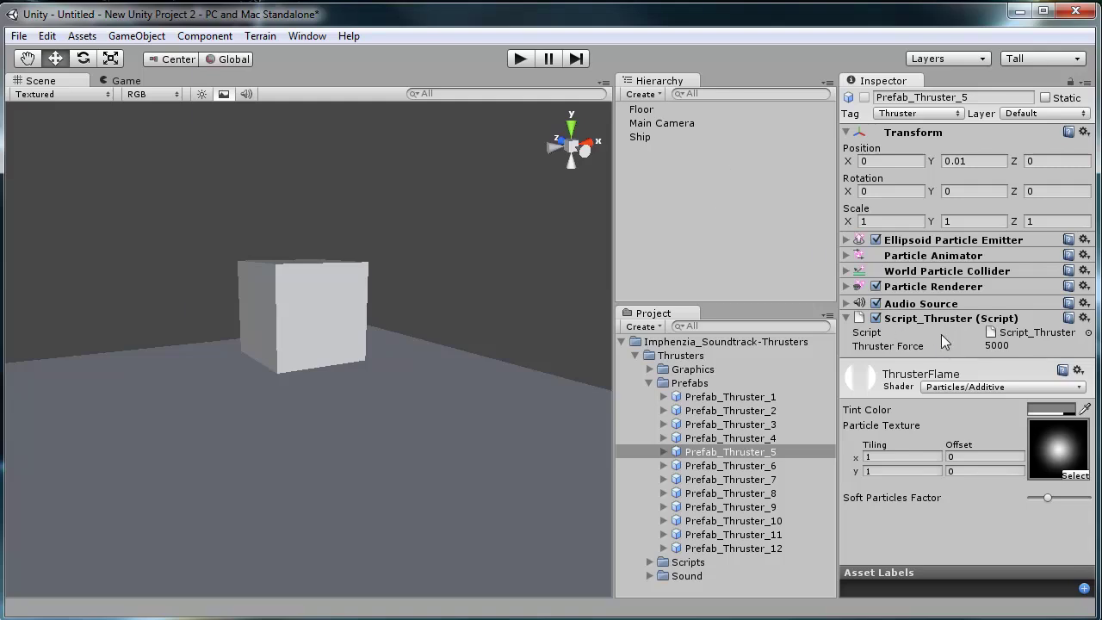
# Compare thruster forces and select Prefab_Thruster_1, with Thruster Force 10000
pyautogui.click(720, 437)
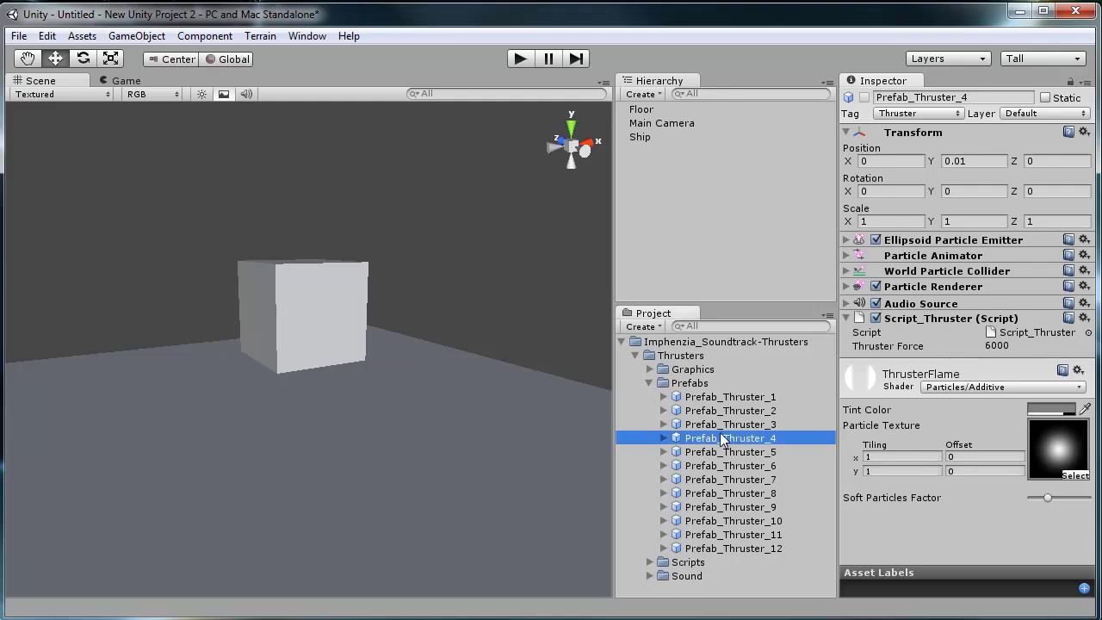
pyautogui.click(738, 424)
pyautogui.click(739, 410)
pyautogui.click(739, 397)
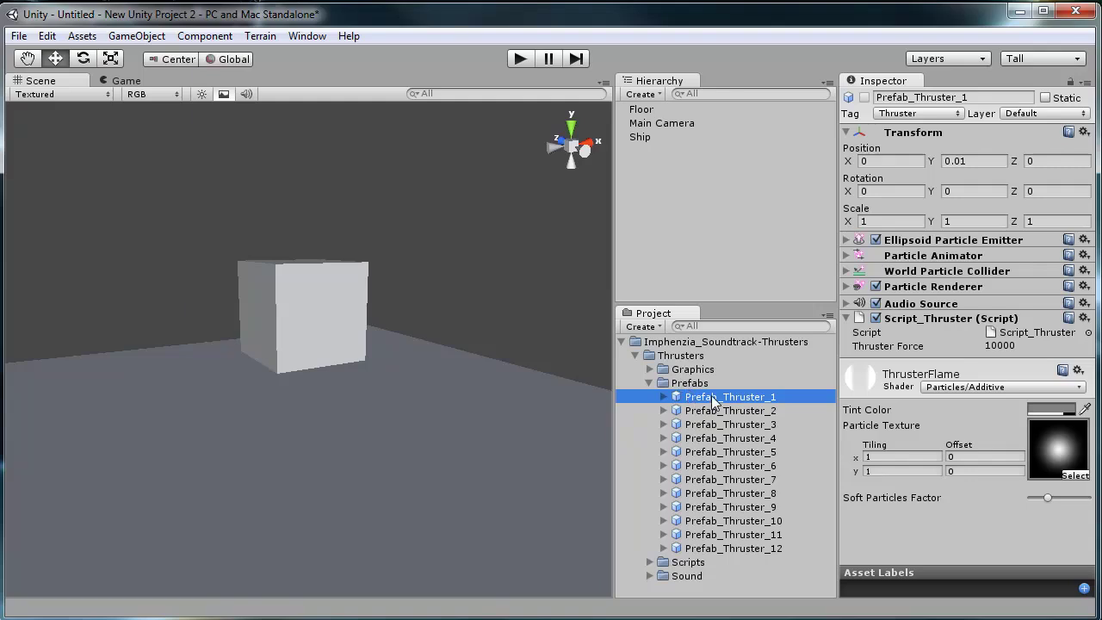
# Parent a Prefab_Thruster_1 instance under Ship, lower it to Y -0.5210148, rename it 'Thruster'
pyautogui.moveTo(713, 401); pyautogui.dragTo(650, 142)
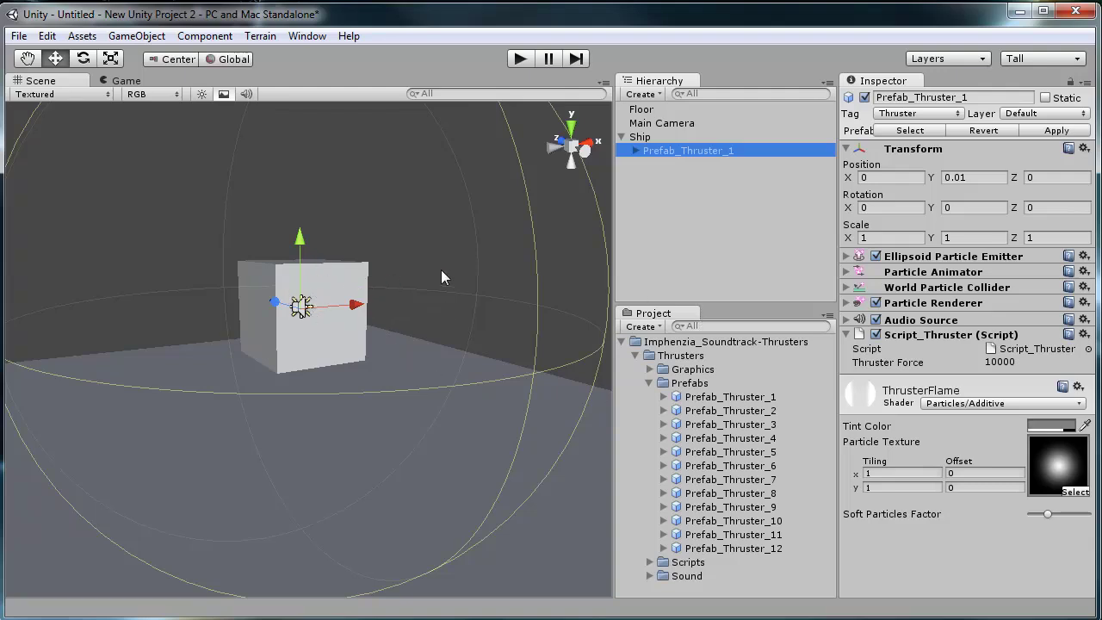
pyautogui.moveTo(300, 241); pyautogui.dragTo(310, 287)
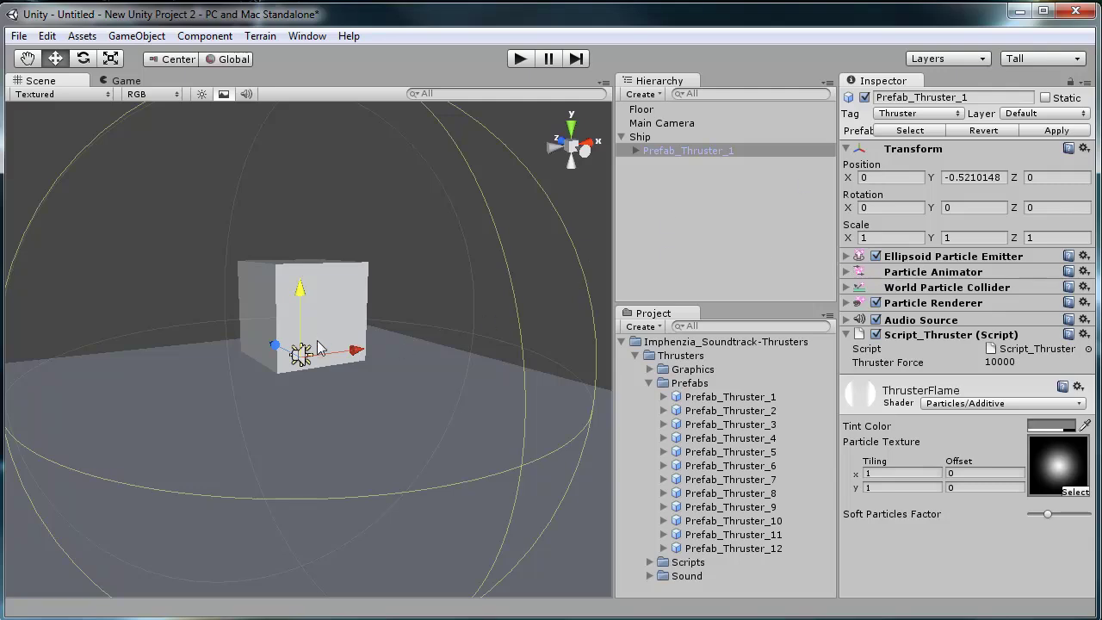
pyautogui.click(635, 153)
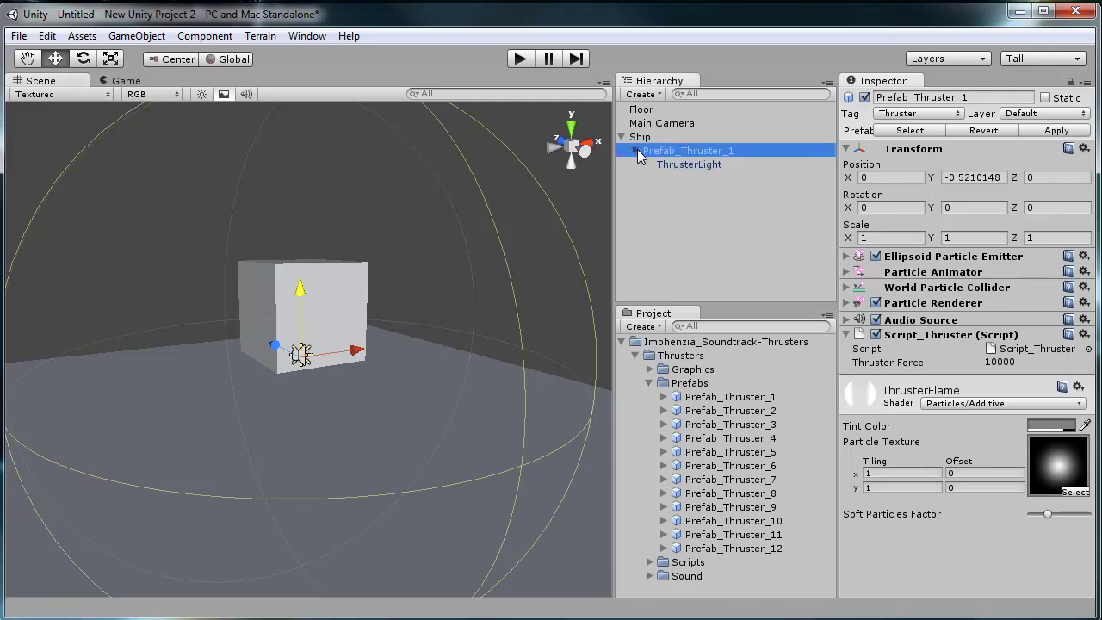
pyautogui.click(693, 152)
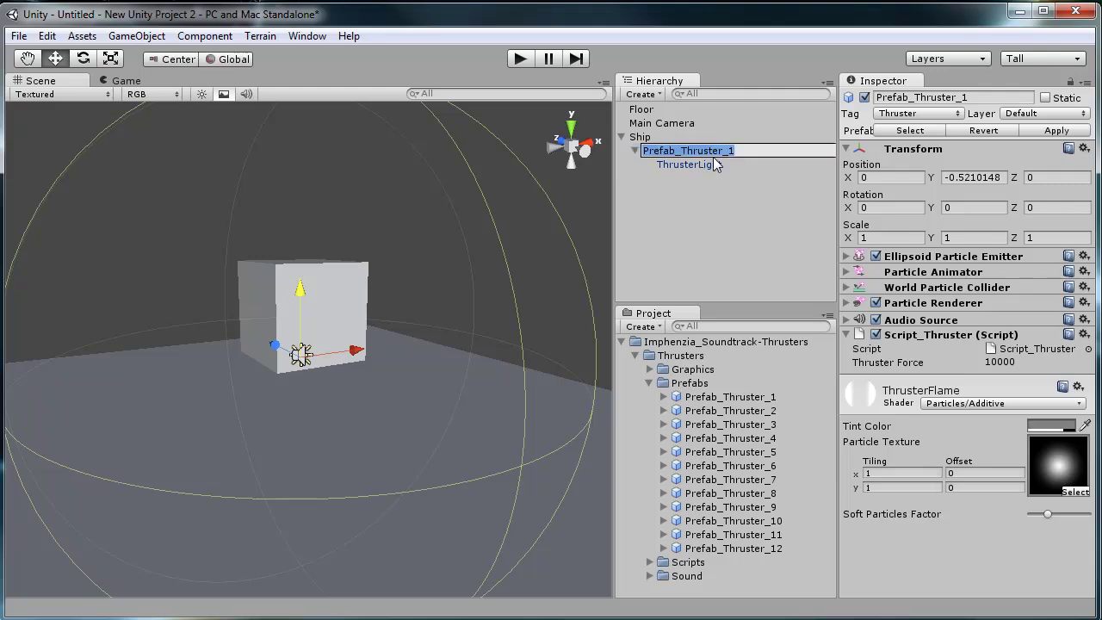
pyautogui.write('Thruster')
pyautogui.press('Return')
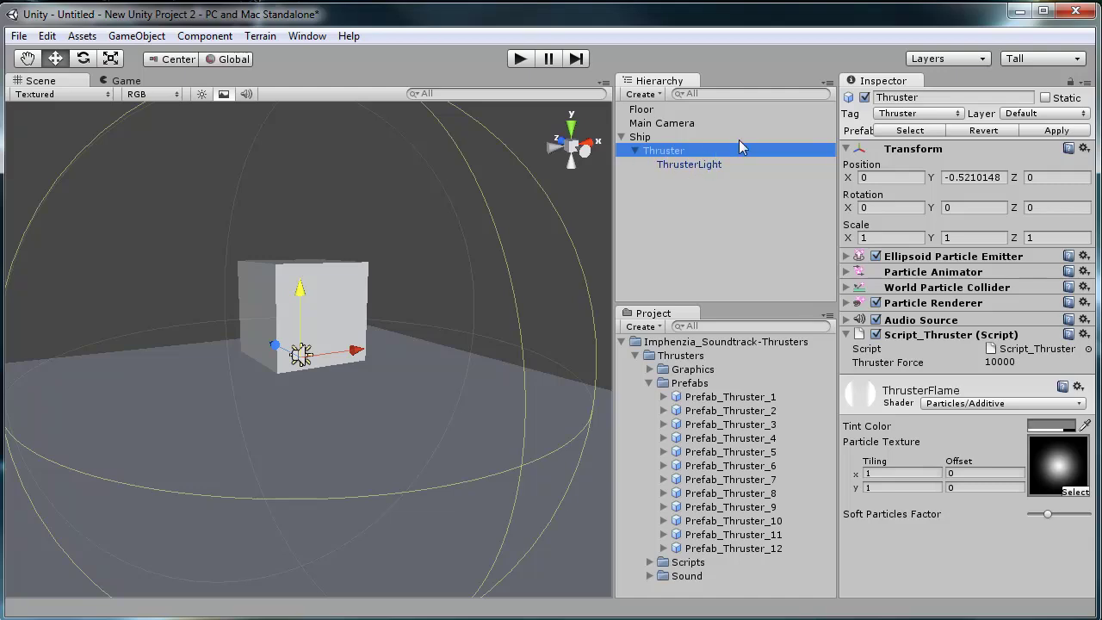
# Test-run the game with the ship, then return to edit mode and deselect the thruster
pyautogui.click(519, 59)
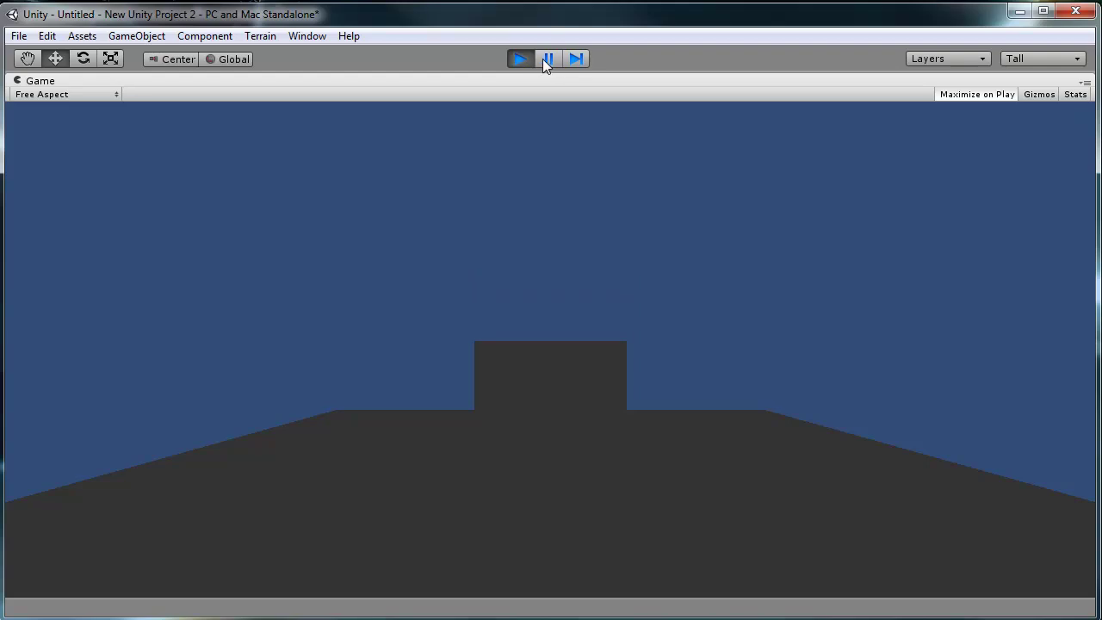
pyautogui.click(521, 57)
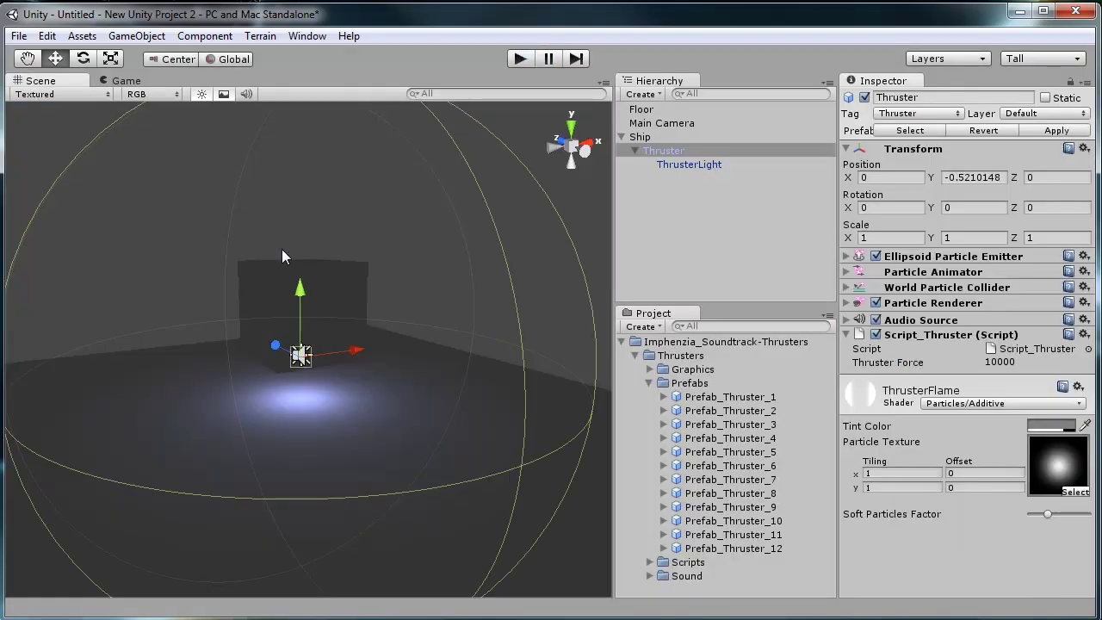
pyautogui.click(413, 217)
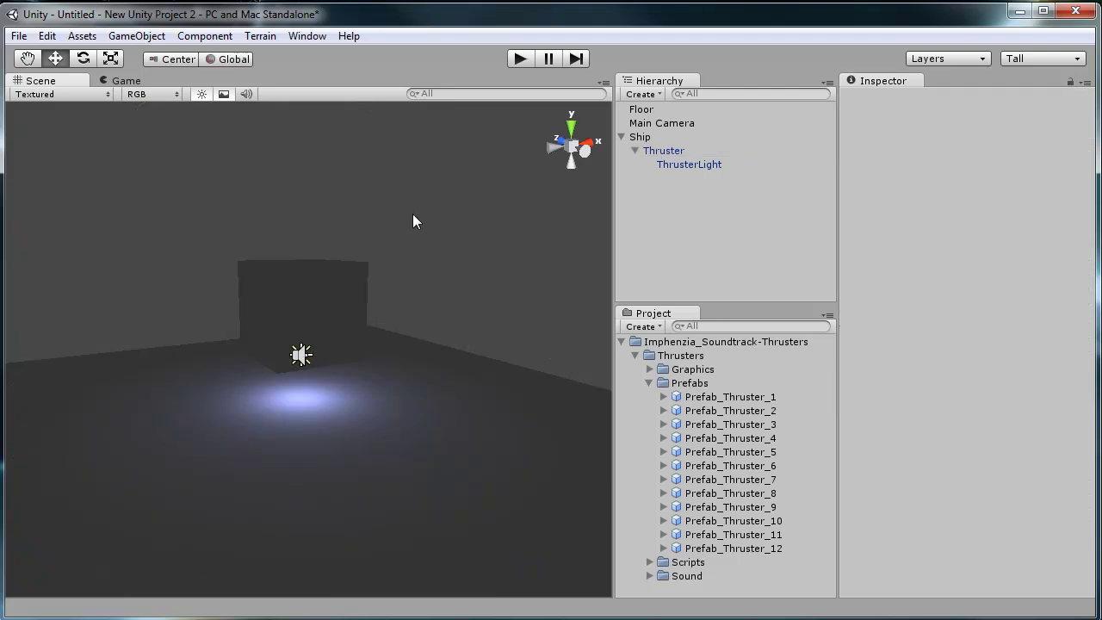
# Add a directional light and angle it to rotation 22.51411, -46.51074, -0.7579346
pyautogui.click(140, 38)
pyautogui.moveTo(172, 83)
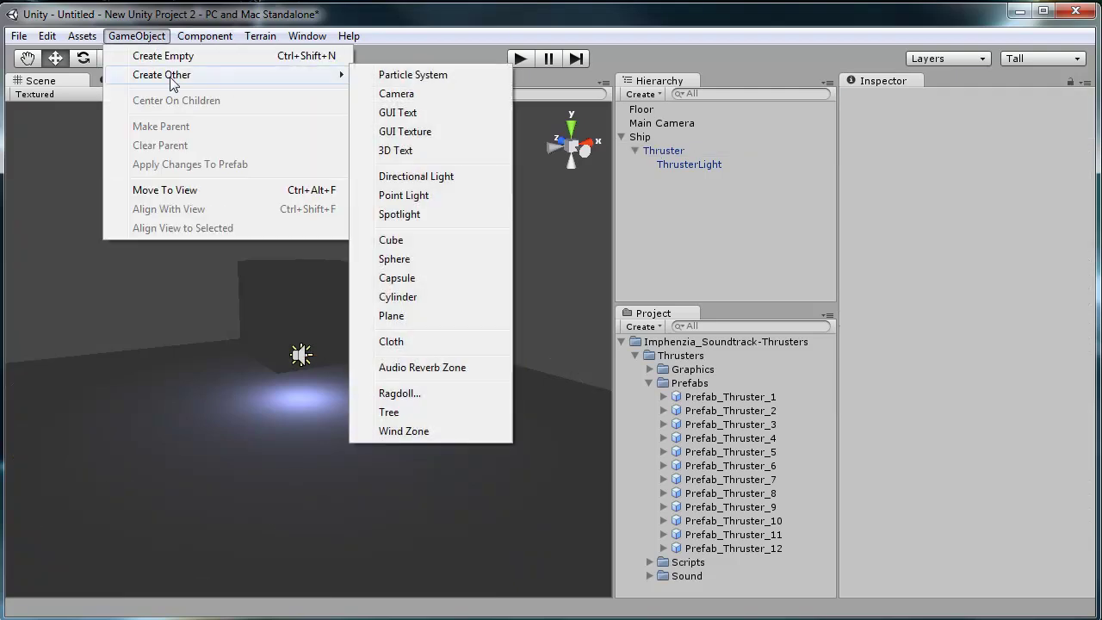
pyautogui.click(439, 178)
pyautogui.moveTo(310, 284); pyautogui.dragTo(312, 158)
pyautogui.moveTo(363, 225); pyautogui.dragTo(552, 226)
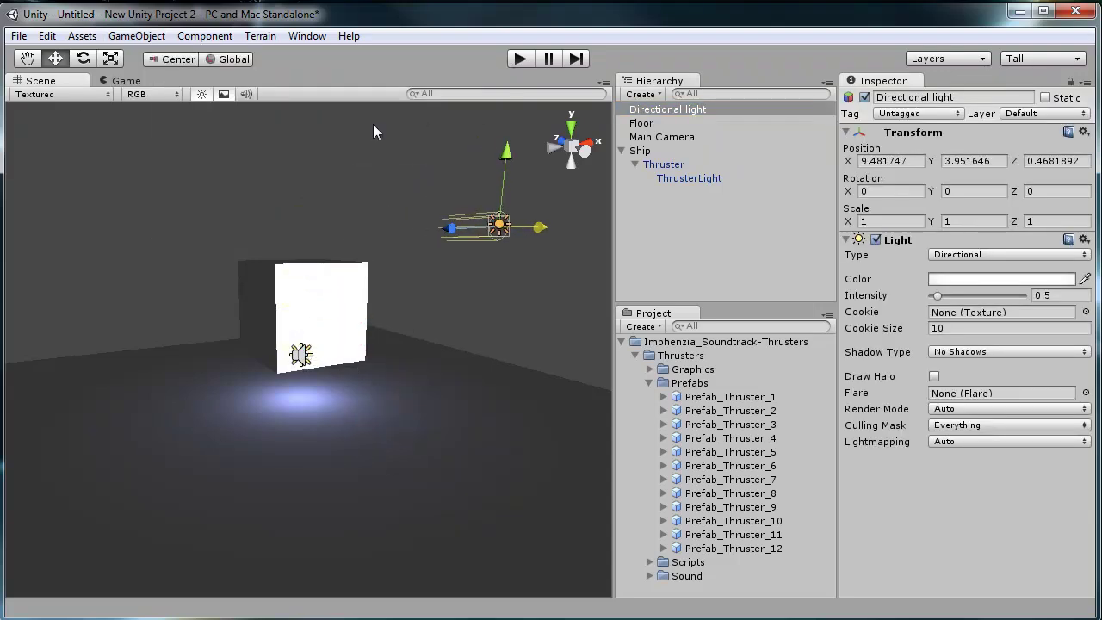
pyautogui.press('e')
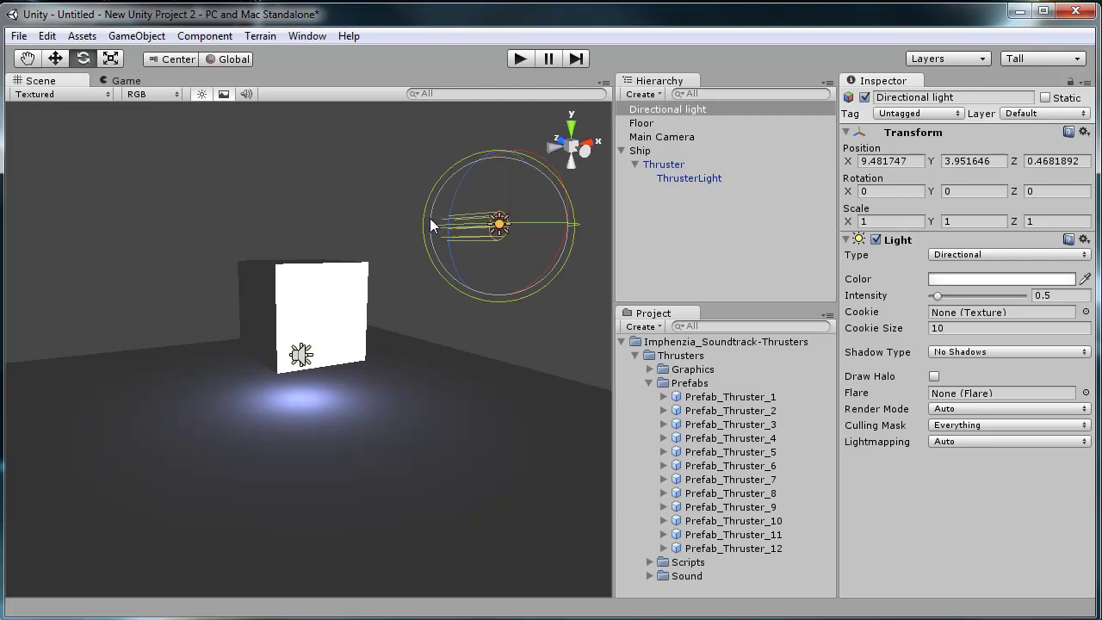
pyautogui.moveTo(470, 232); pyautogui.dragTo(603, 168)
# Move the light to 11.25666, 4.96307, -1.206126 and test-run the scene again
pyautogui.click(55, 59)
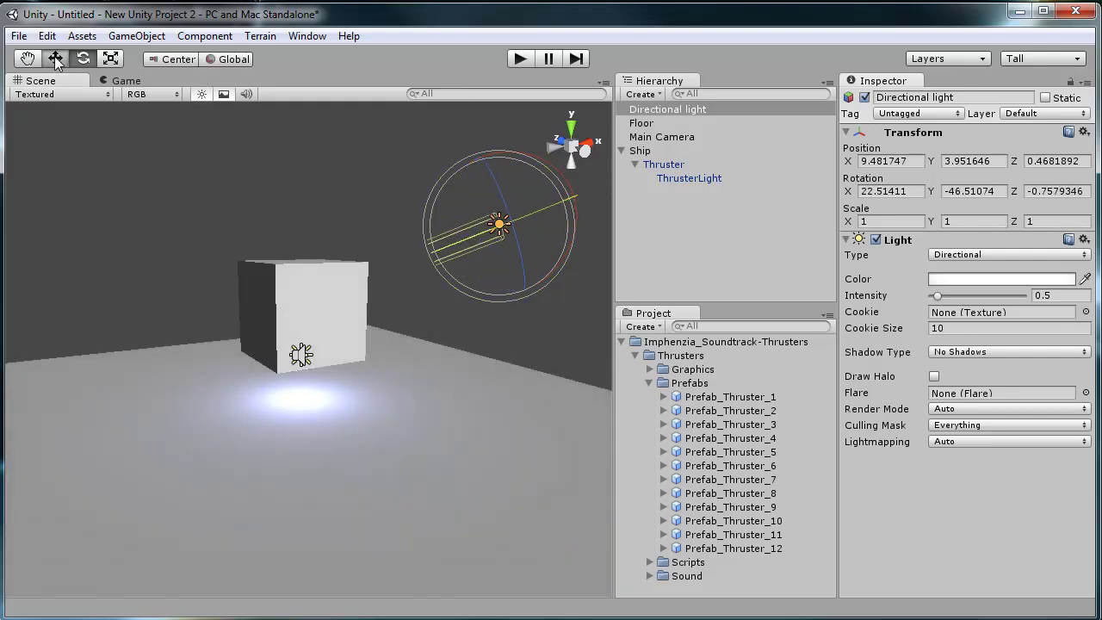
pyautogui.moveTo(432, 261); pyautogui.dragTo(475, 273)
pyautogui.click(475, 273)
pyautogui.click(519, 61)
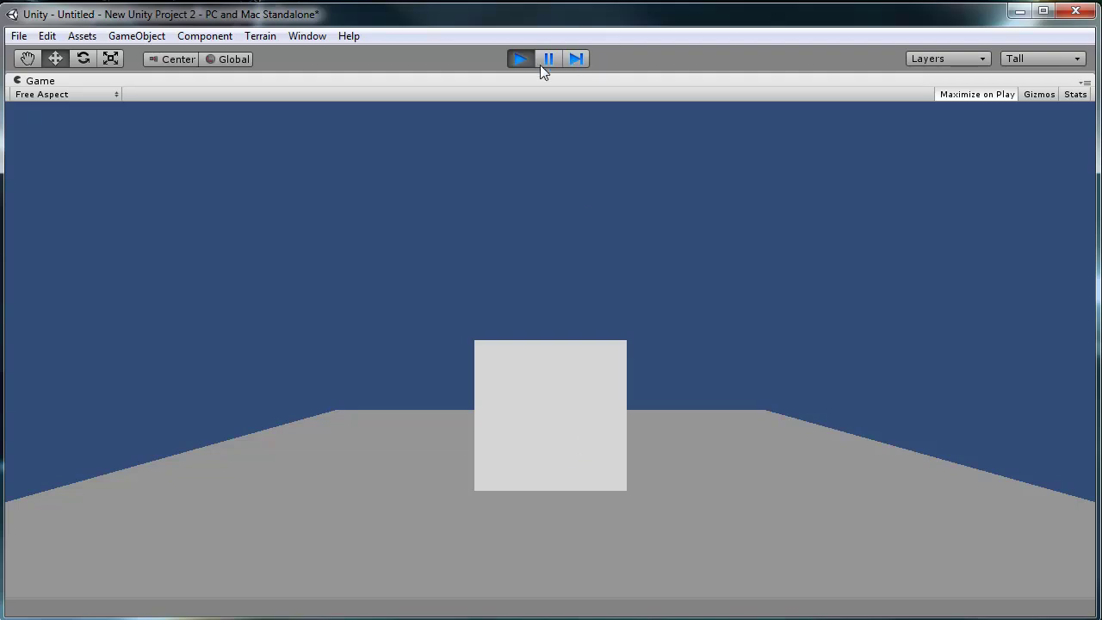
pyautogui.click(520, 59)
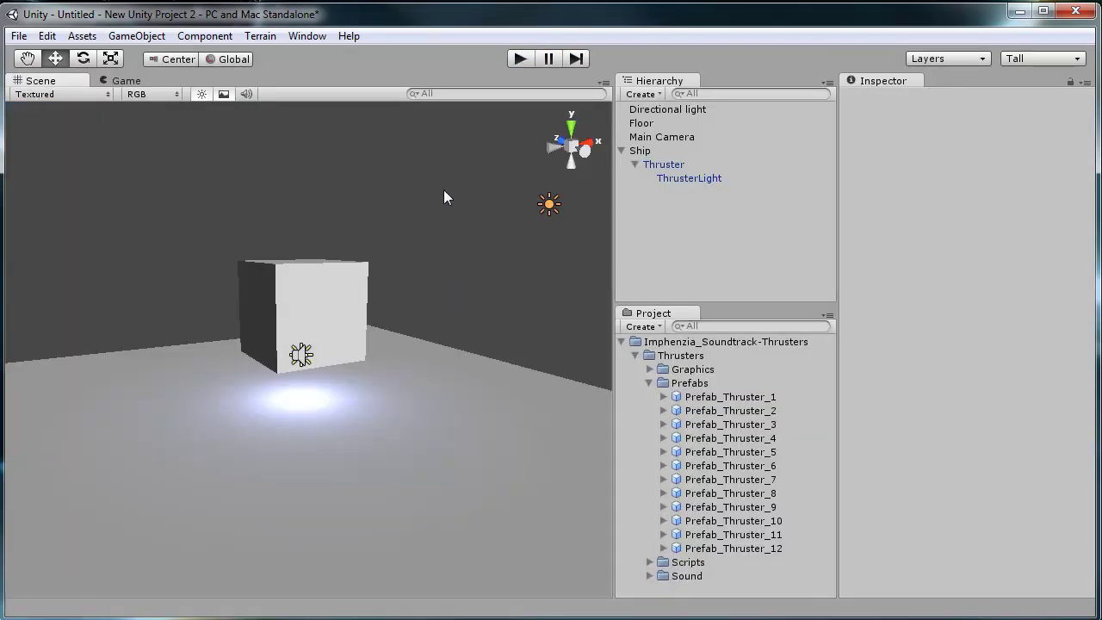
# Align the Main Camera with the Scene view, placing it at (-7.52, 3.66, -13.48)
pyautogui.click(664, 136)
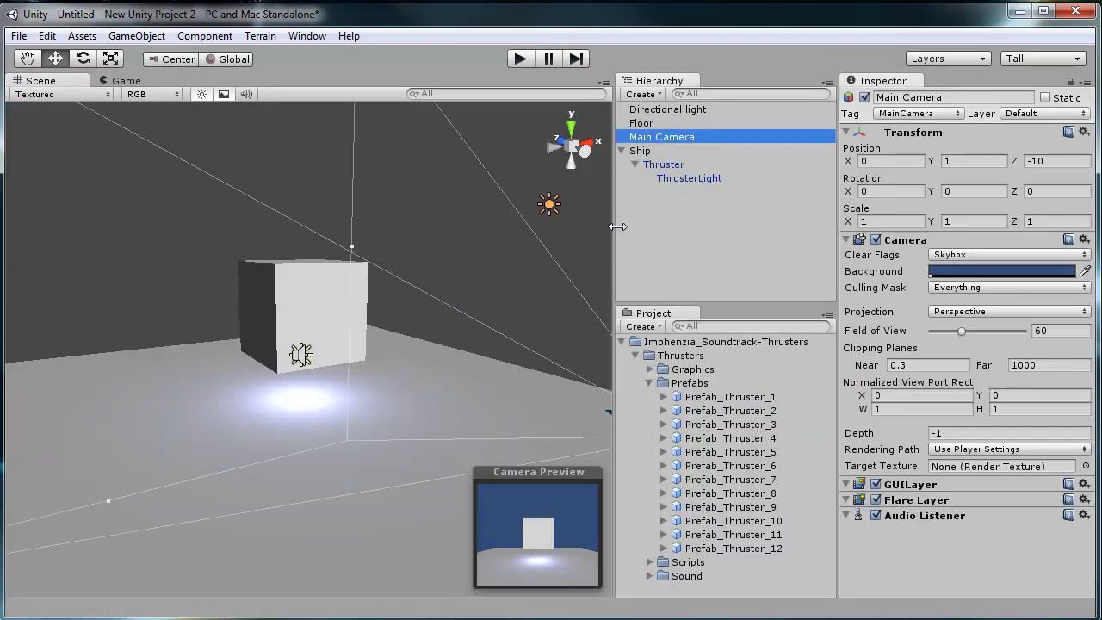
pyautogui.moveTo(483, 338); pyautogui.dragTo(391, 241, button='middle')
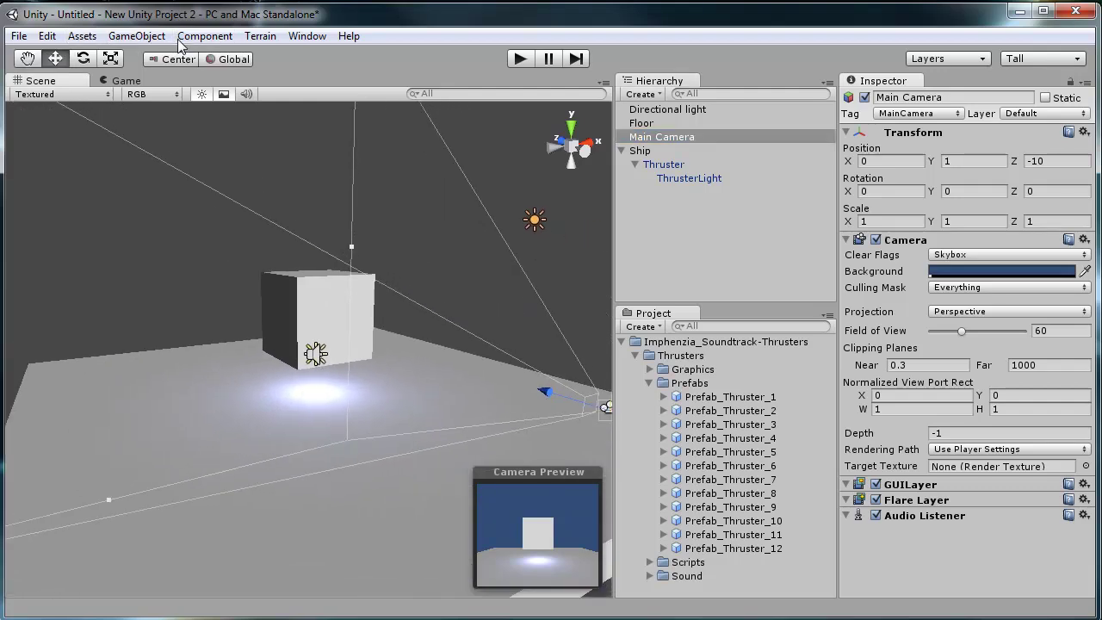
pyautogui.click(136, 36)
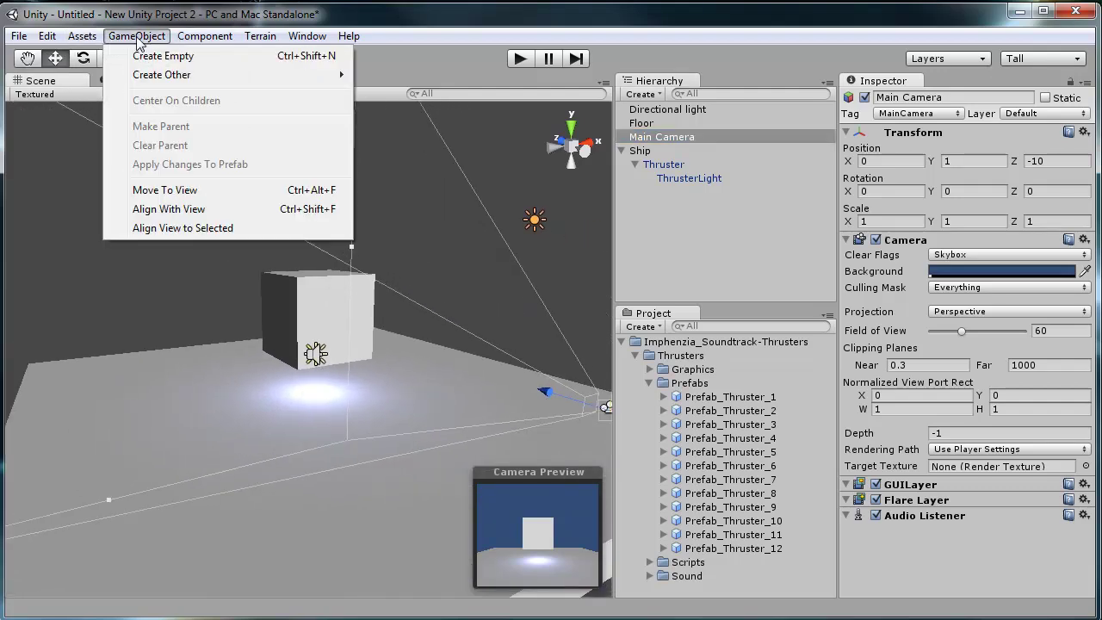
pyautogui.click(207, 210)
# Play-test the new camera angle, then select the Thruster object
pyautogui.click(521, 58)
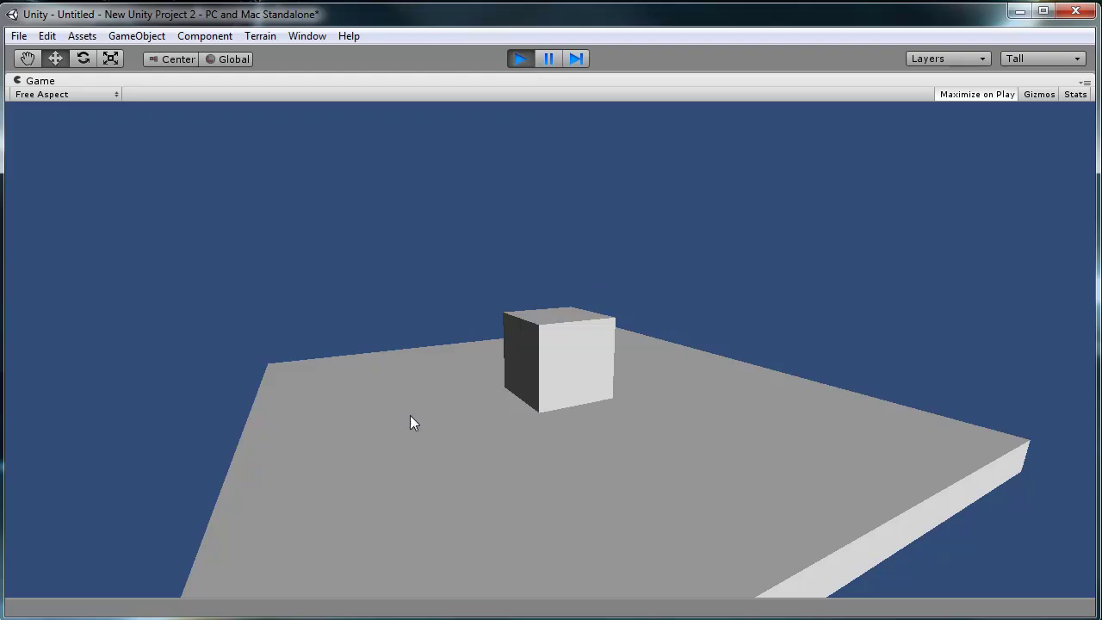
pyautogui.click(521, 58)
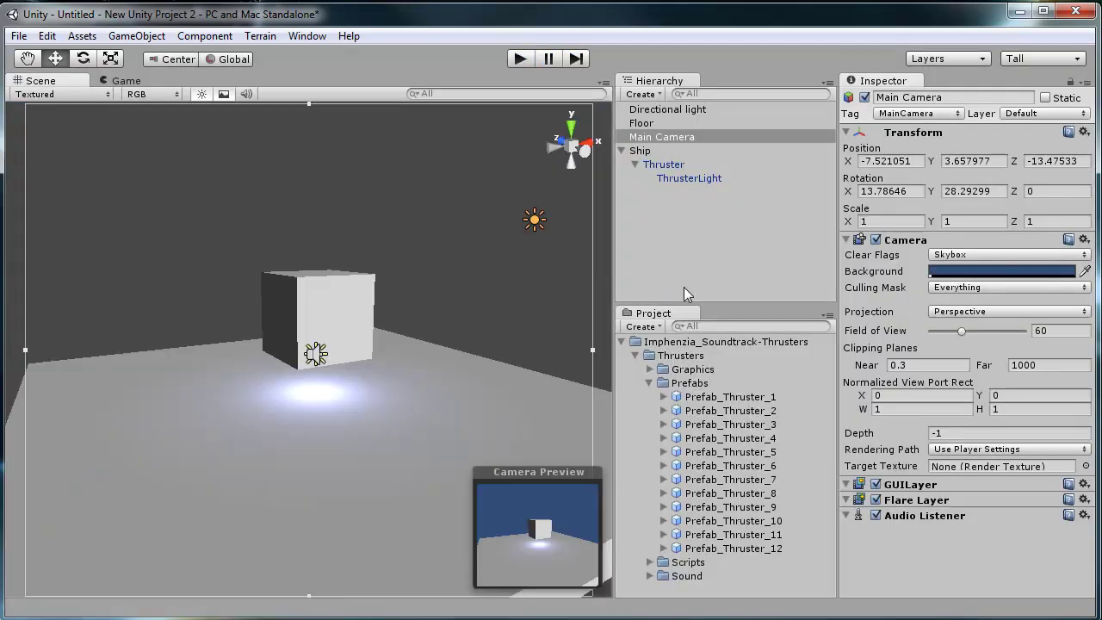
pyautogui.click(674, 165)
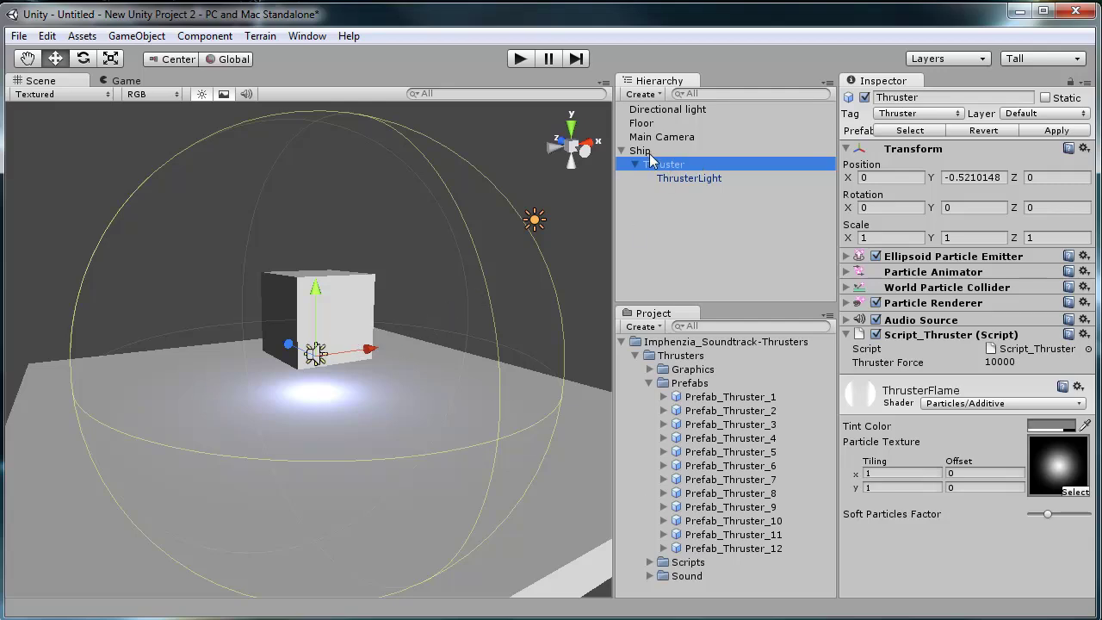
# Create a JavaScript asset named Script_Ship in the Project panel and open it in the script editor
pyautogui.click(623, 150)
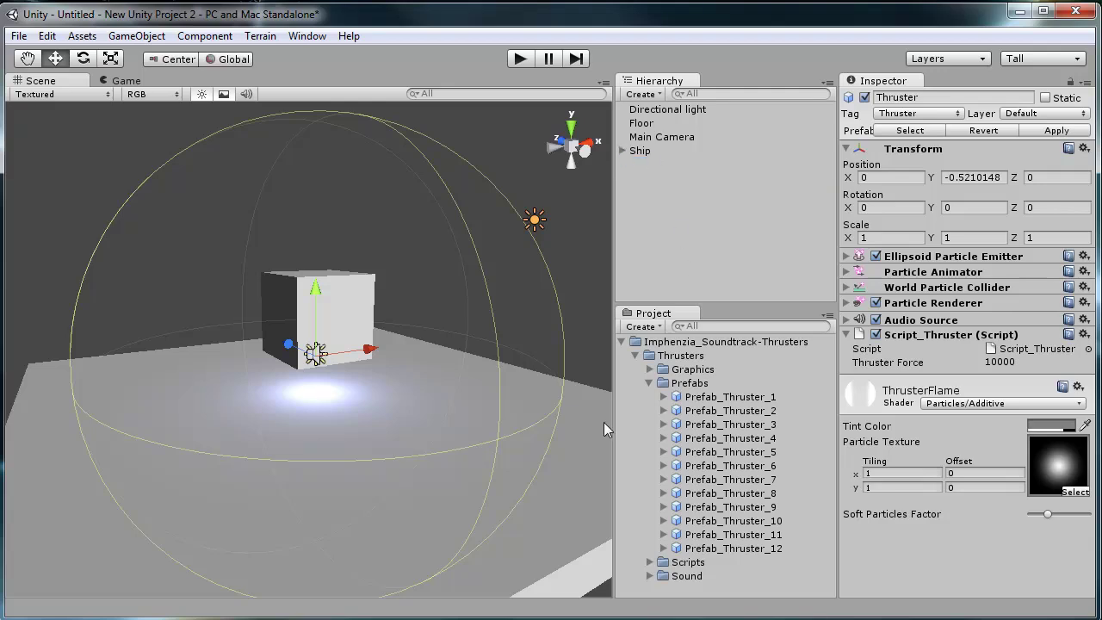
pyautogui.click(635, 356)
pyautogui.rightClick(658, 374)
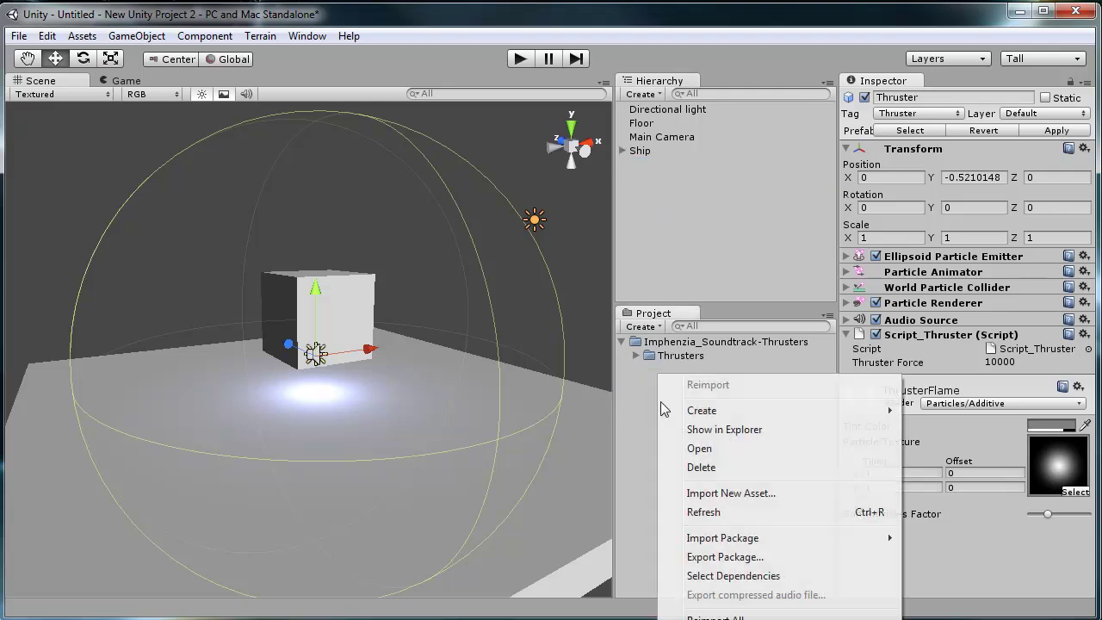
pyautogui.moveTo(853, 413)
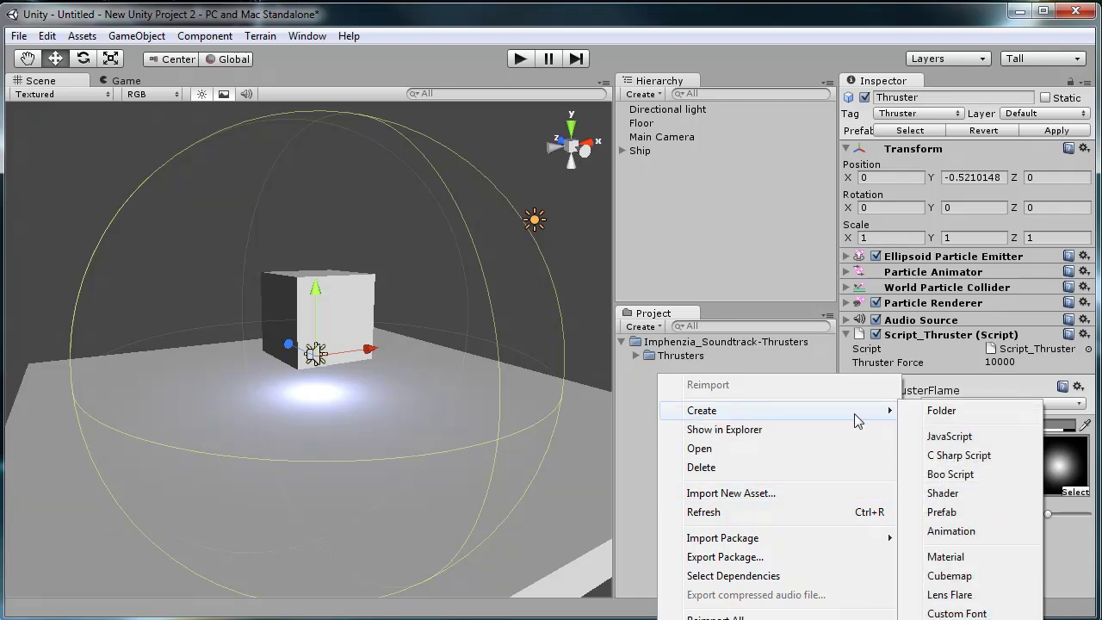
pyautogui.click(950, 436)
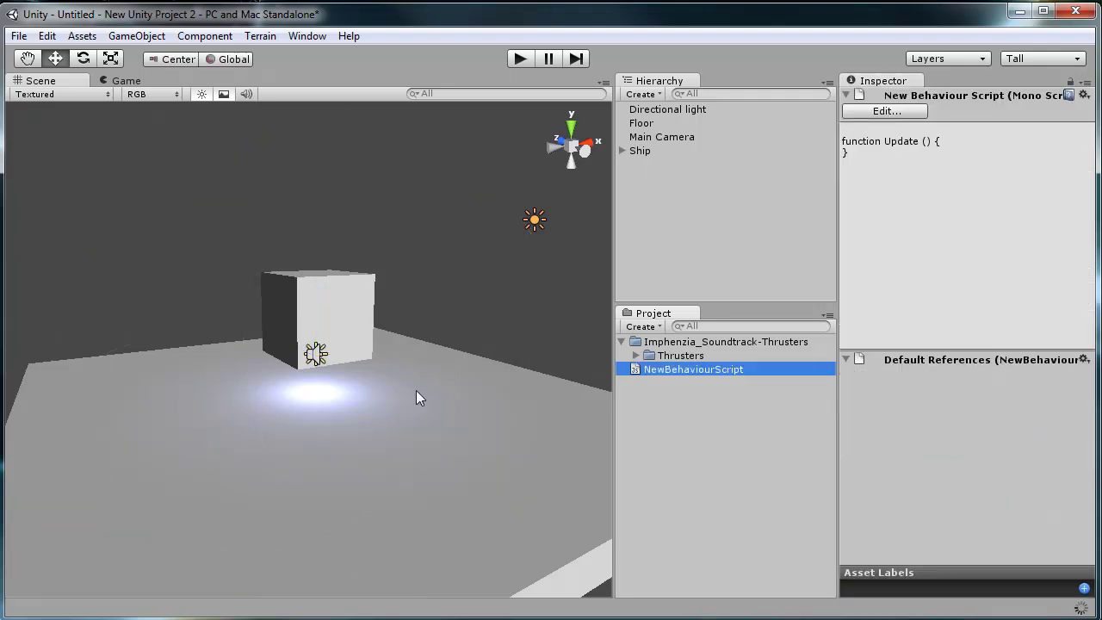
pyautogui.click(690, 368)
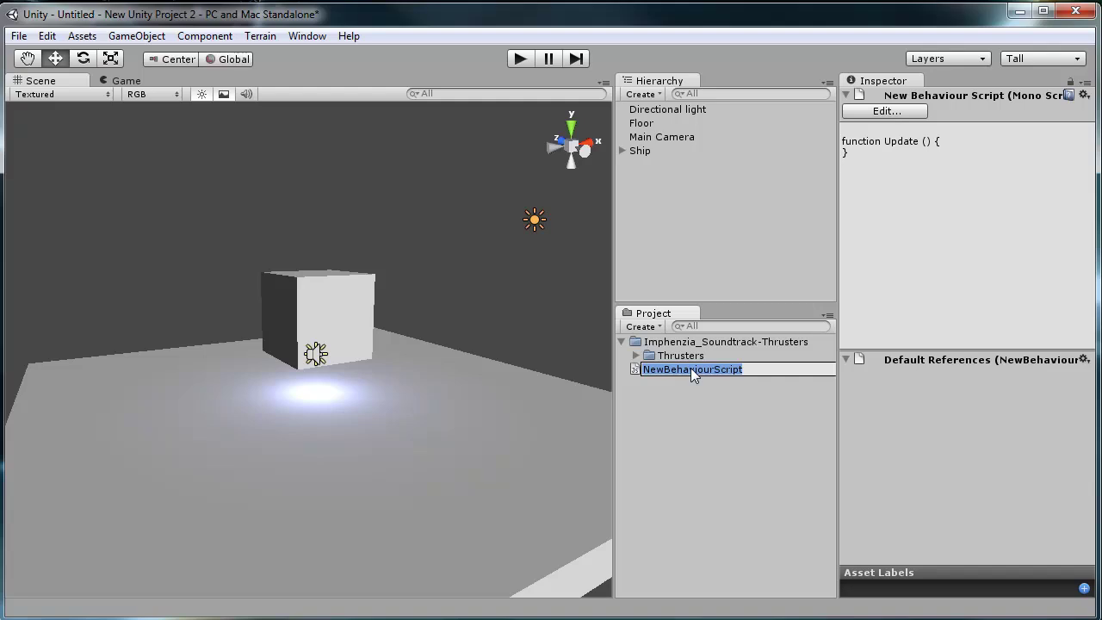
pyautogui.write('Script_Ship')
pyautogui.press('Return')
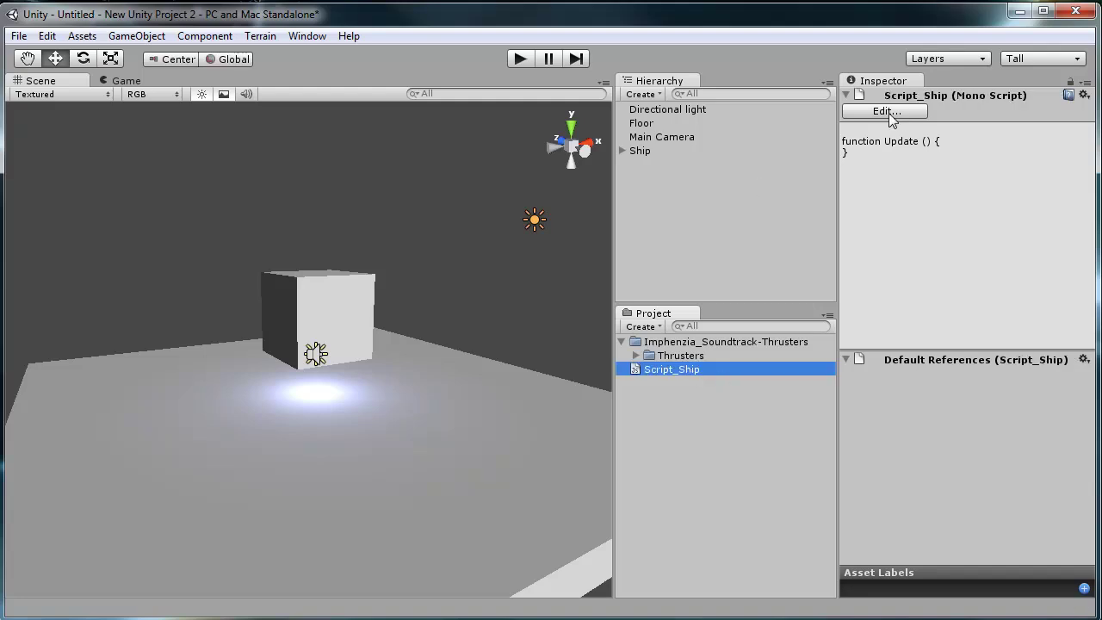
pyautogui.click(889, 113)
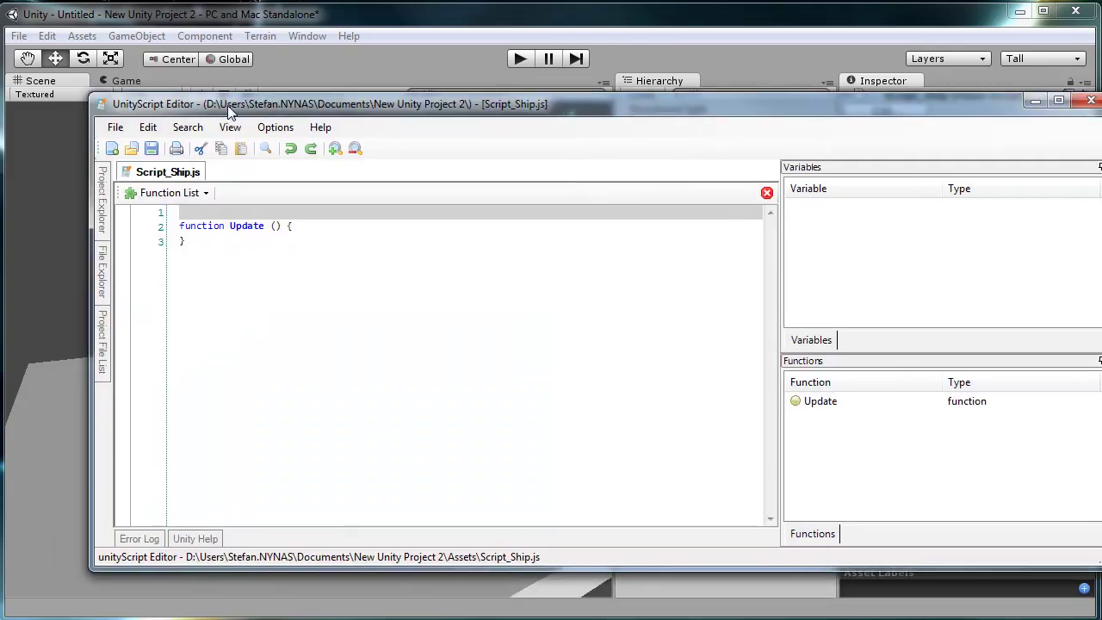
# Inside Update, add an if (Input.GetButton("Fire1")) { } block with an empty line inside
pyautogui.click(269, 232)
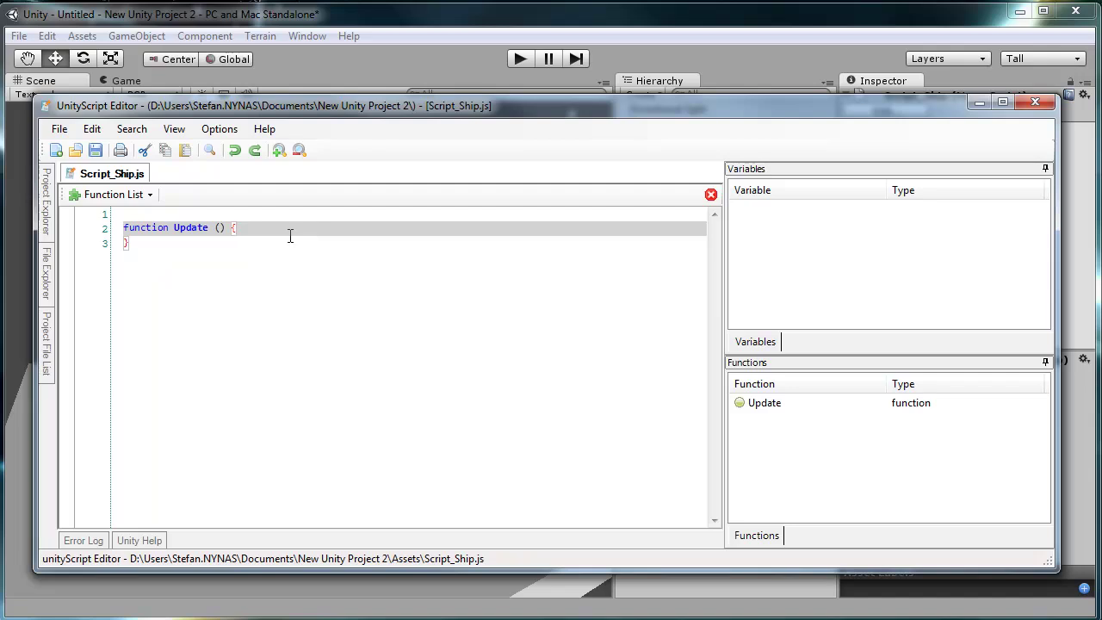
pyautogui.moveTo(386, 97); pyautogui.dragTo(568, 195)
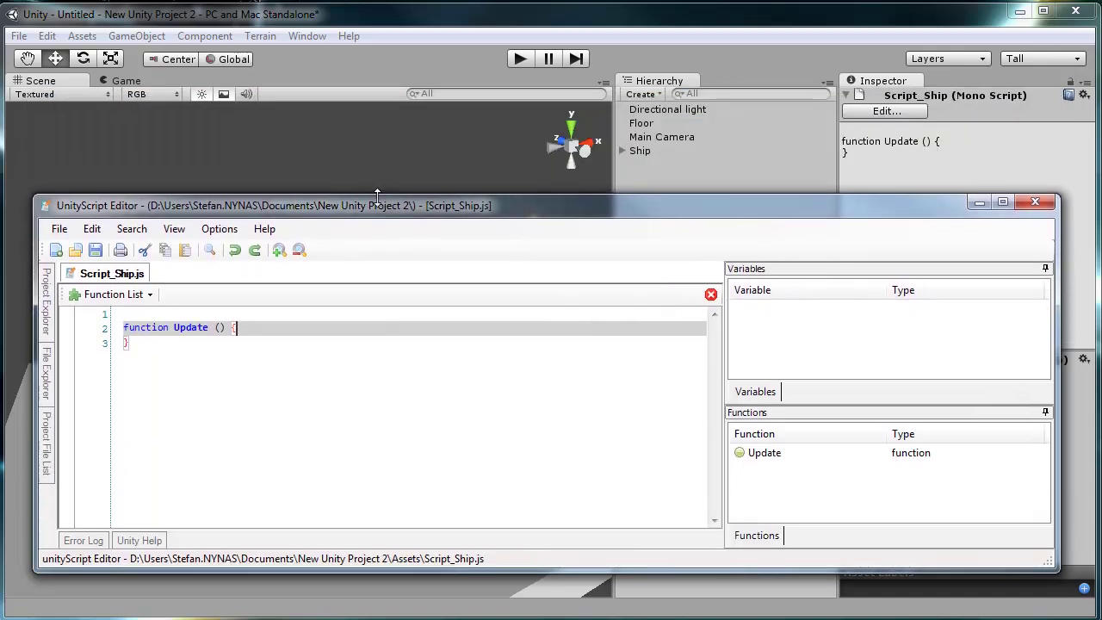
pyautogui.click(623, 151)
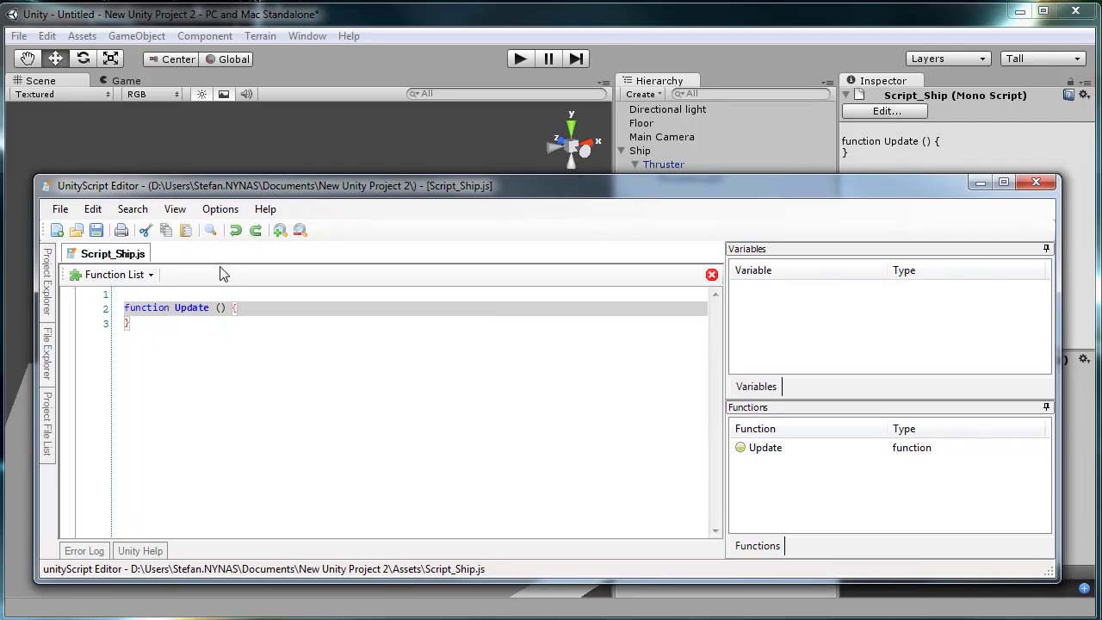
pyautogui.press('Return')
pyautogui.write('if (')
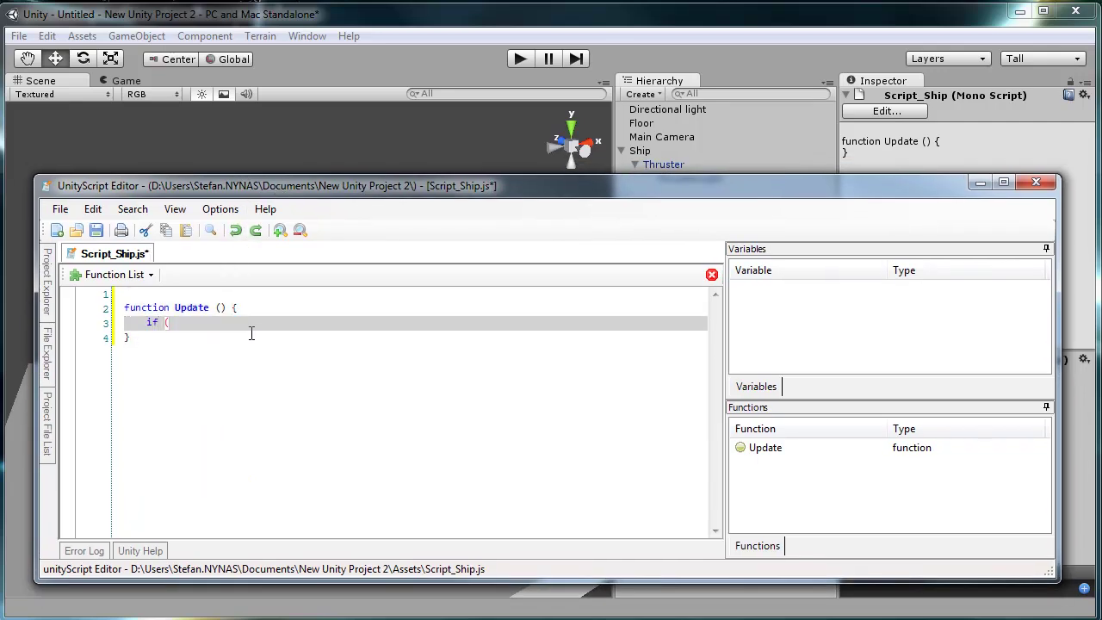
pyautogui.write('Input.')
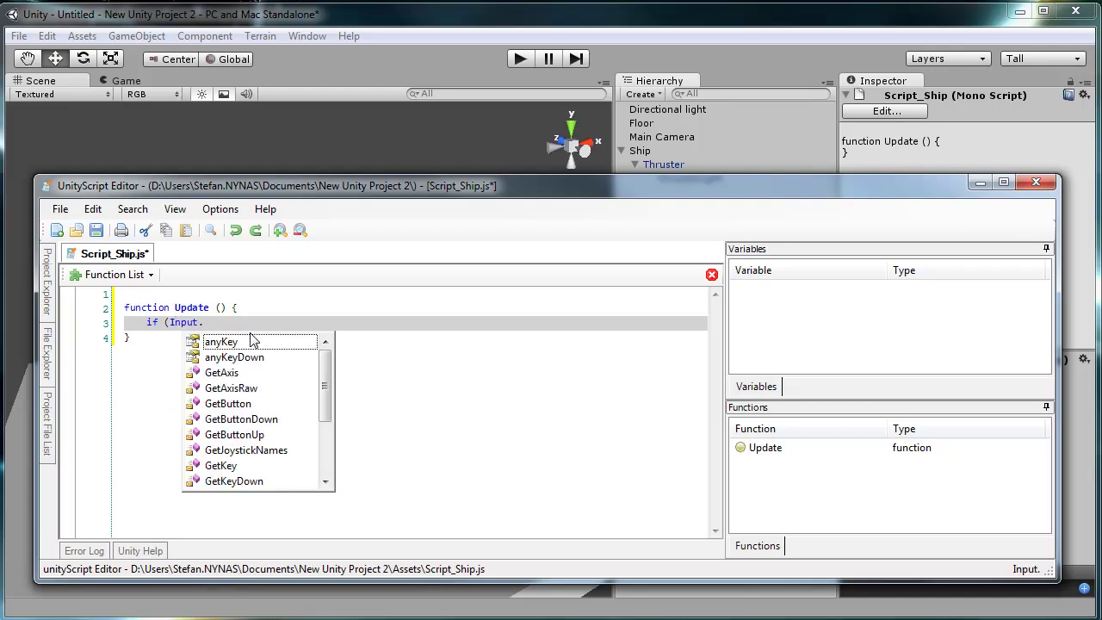
pyautogui.write('GetButton')
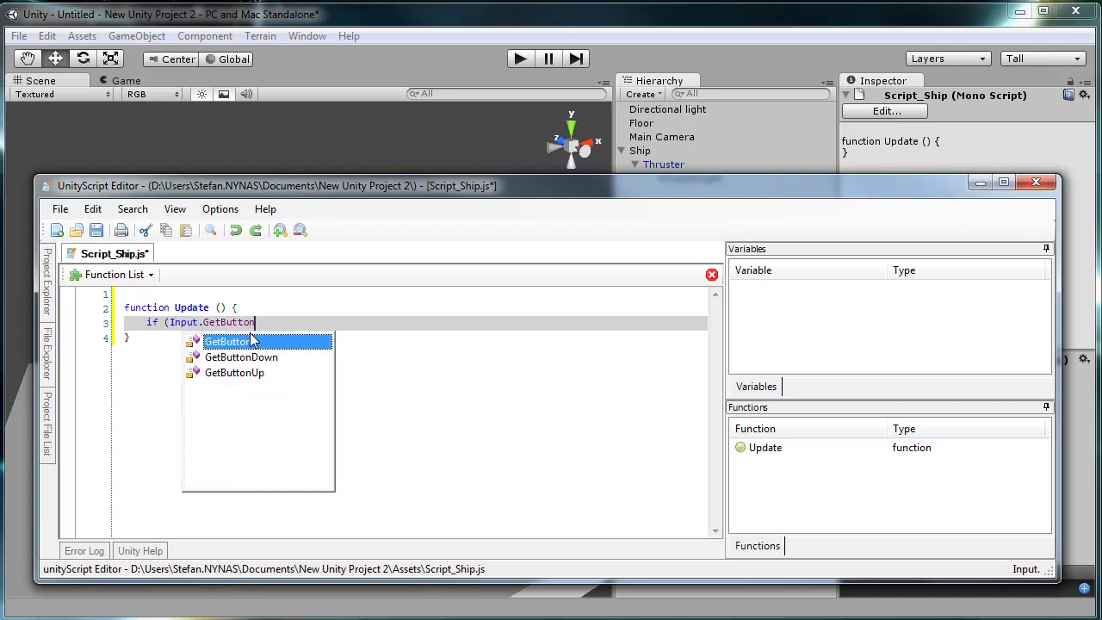
pyautogui.write('("Fire1')
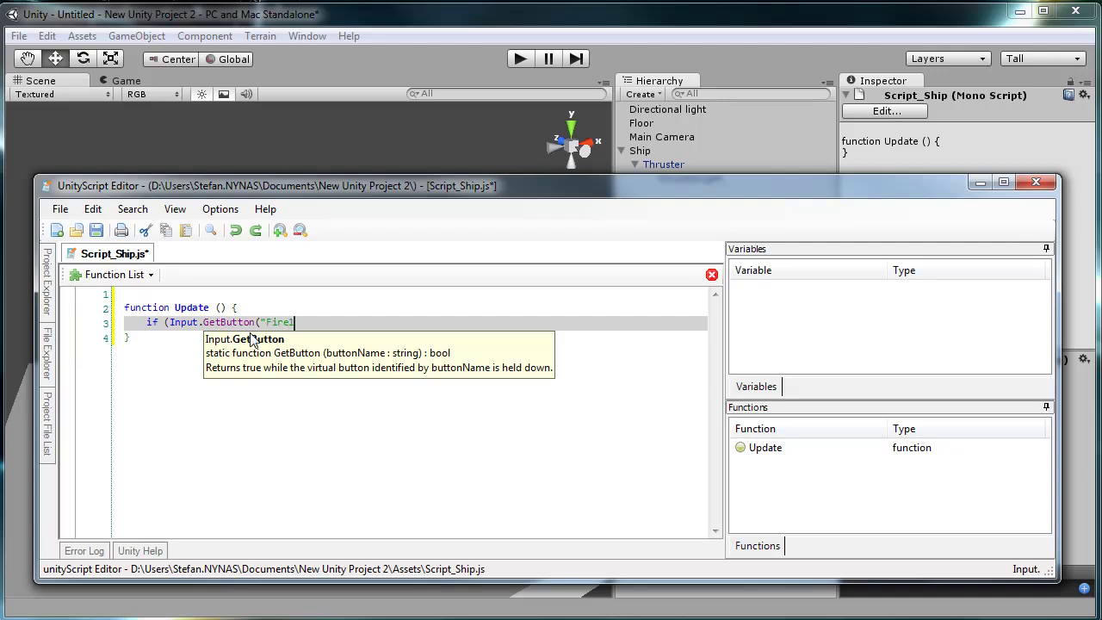
pyautogui.write('")) {')
pyautogui.press('Return')
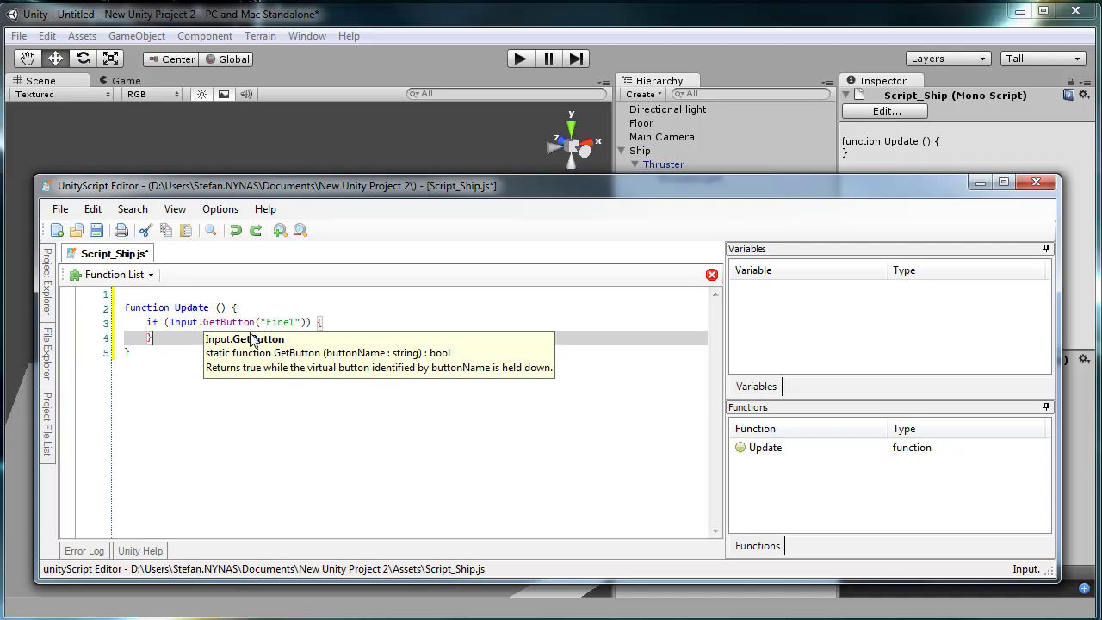
pyautogui.press('Up')
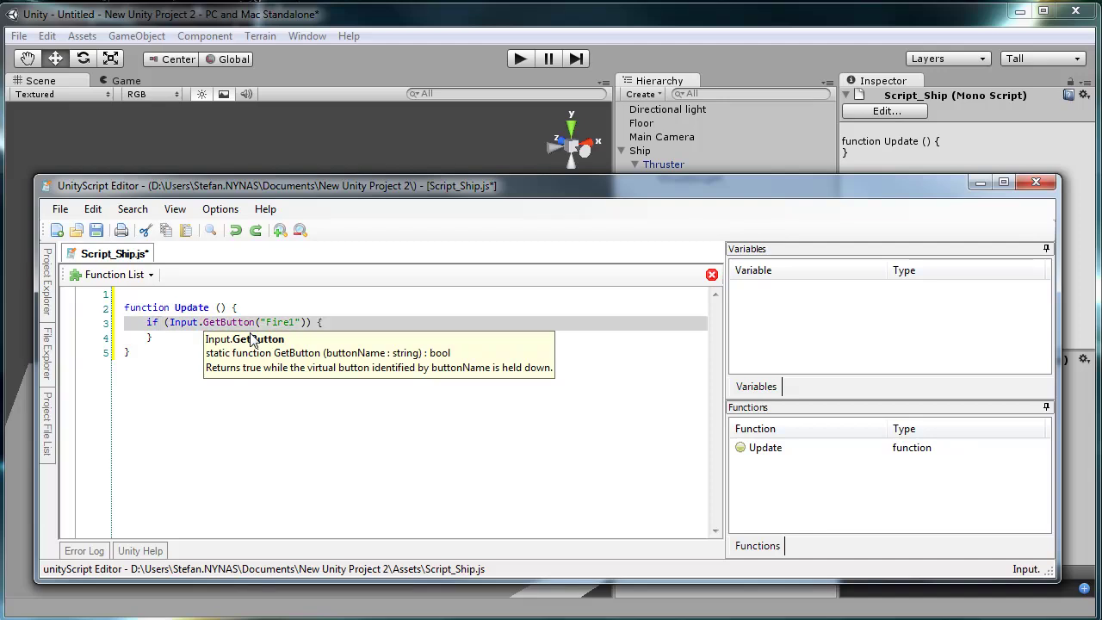
pyautogui.click(357, 329)
pyautogui.press('Return')
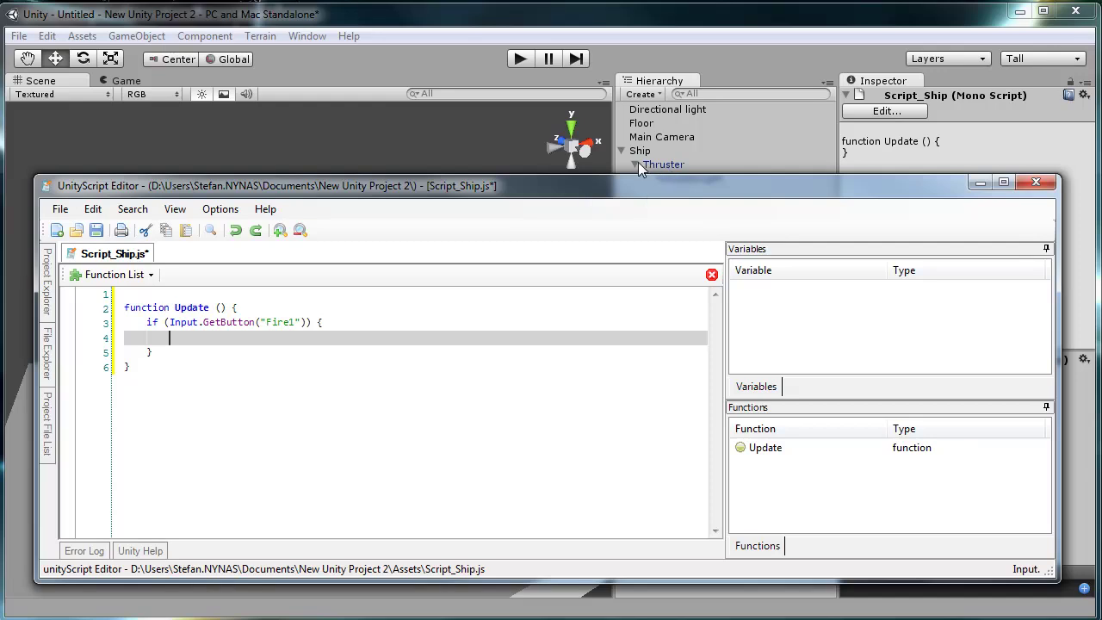
# Inside the Fire1 block, write GameObject.Find("Script_Thruster").startThruster(); and save the script
pyautogui.hotkey('ctrl', 'space')
pyautogui.press('Escape')
pyautogui.write('Ga')
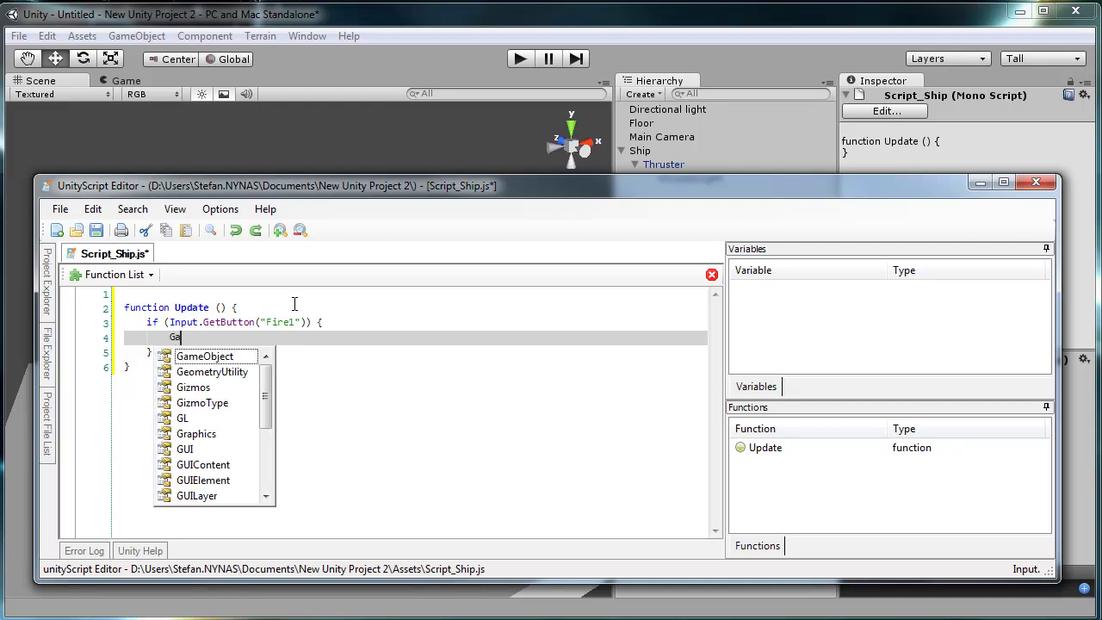
pyautogui.write('meObject')
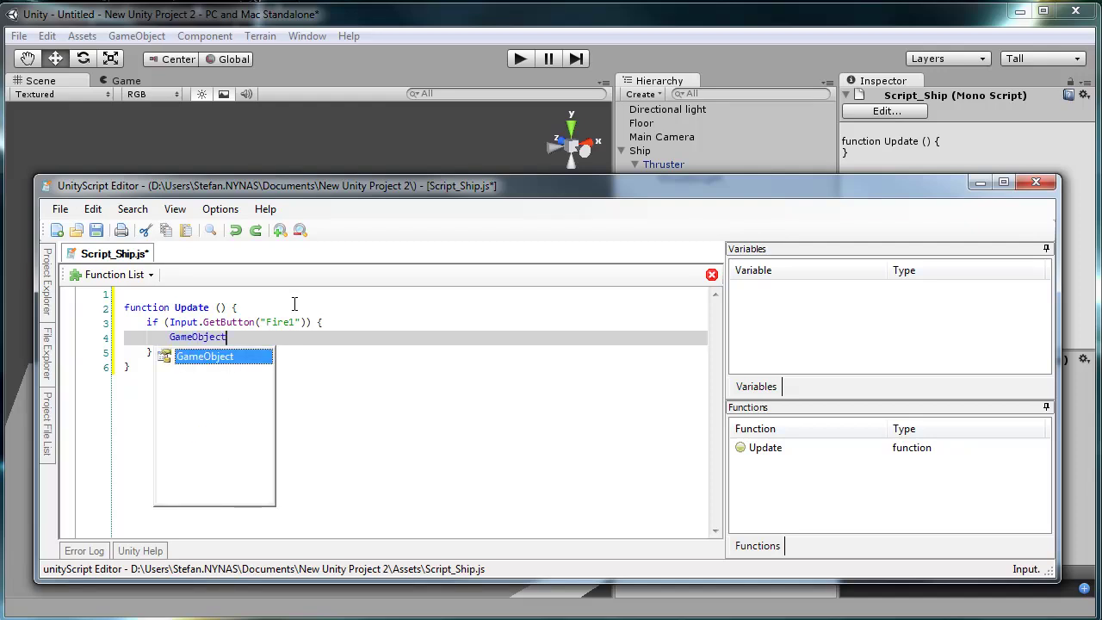
pyautogui.write('.')
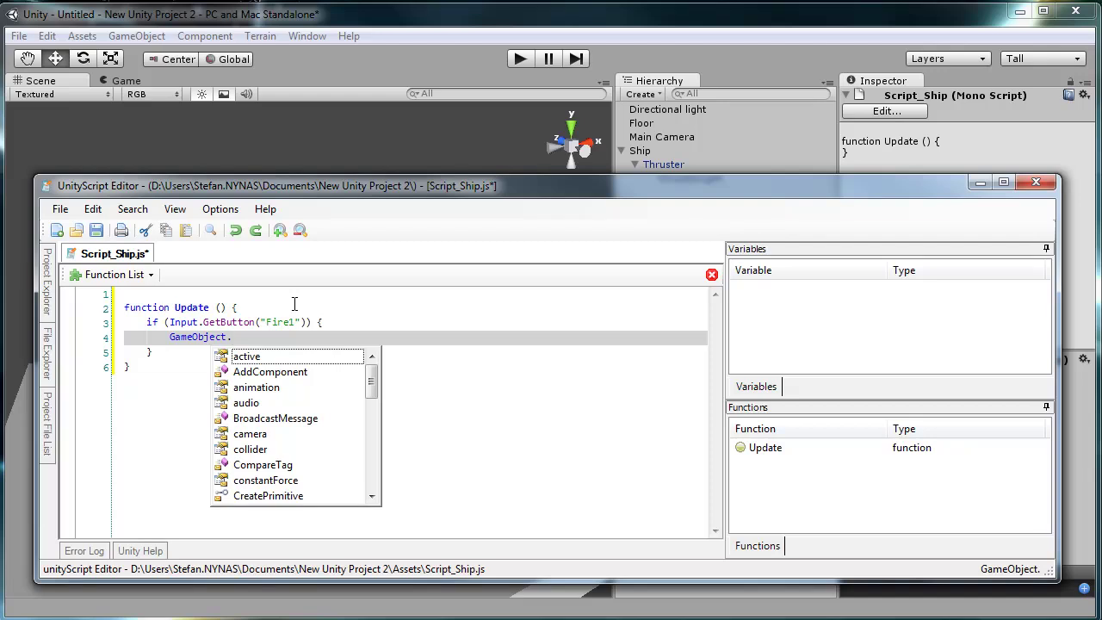
pyautogui.write('Find("')
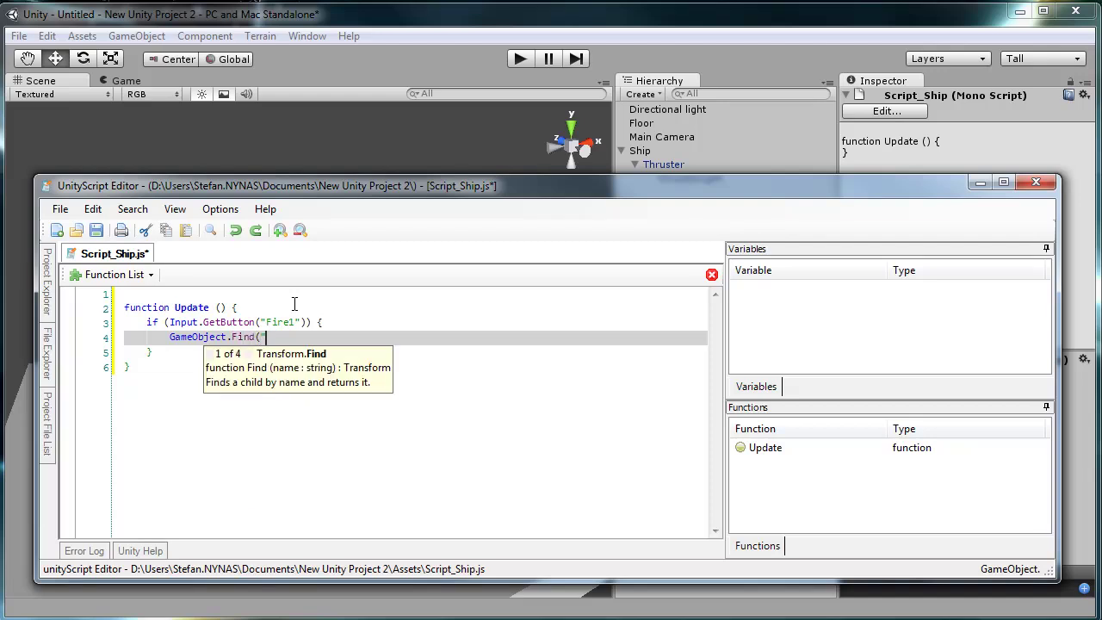
pyautogui.write('Script_')
pyautogui.write('Thruster").')
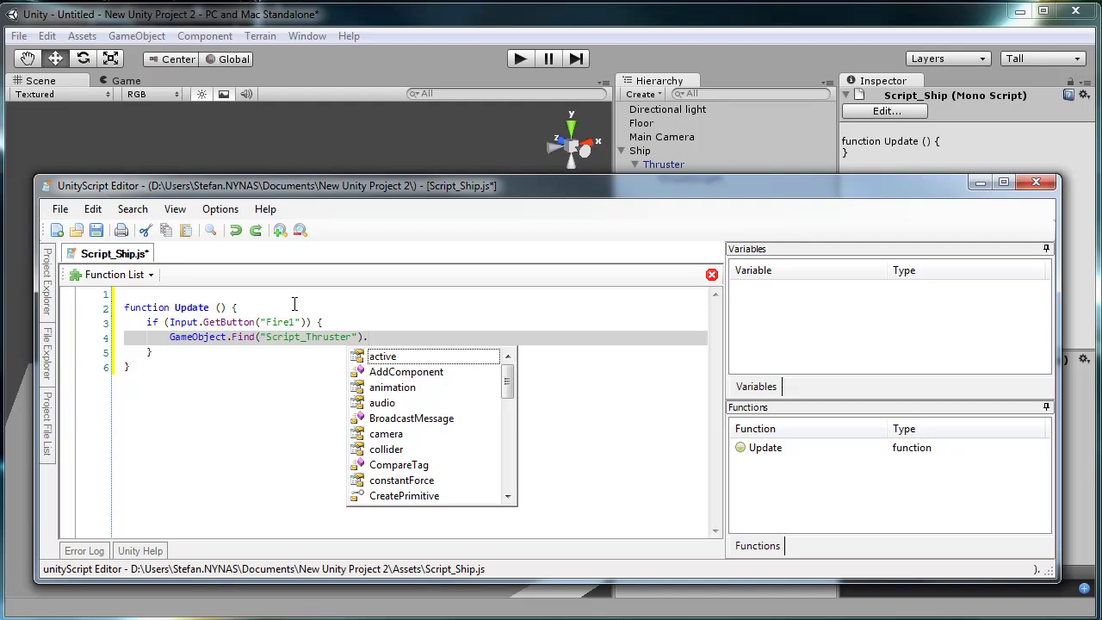
pyautogui.press('Escape')
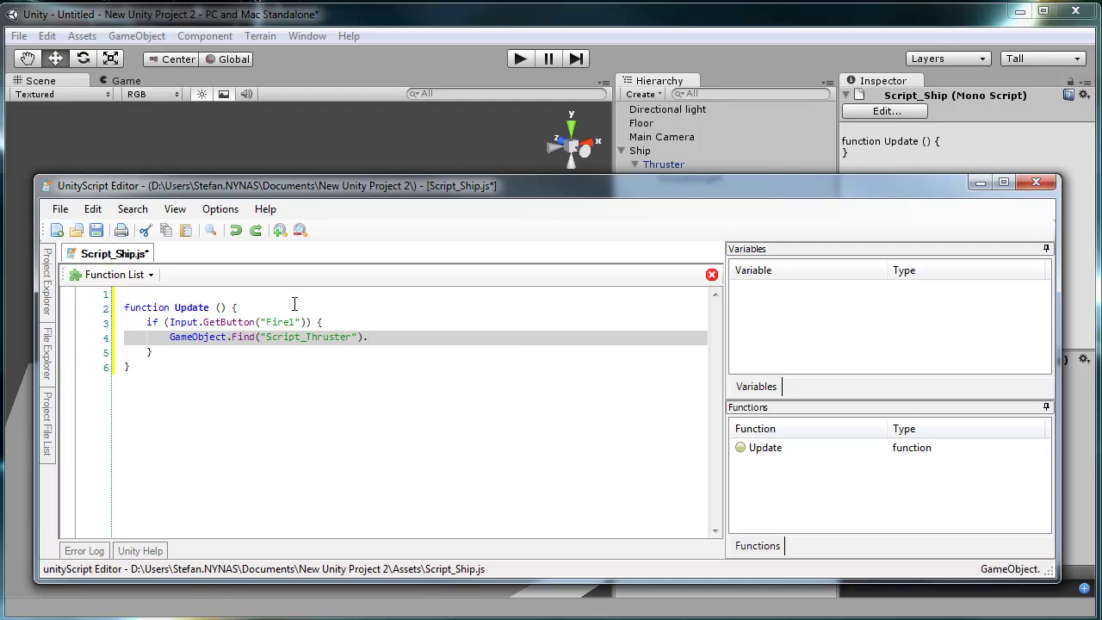
pyautogui.write('startThruster();')
pyautogui.hotkey('ctrl', 's')
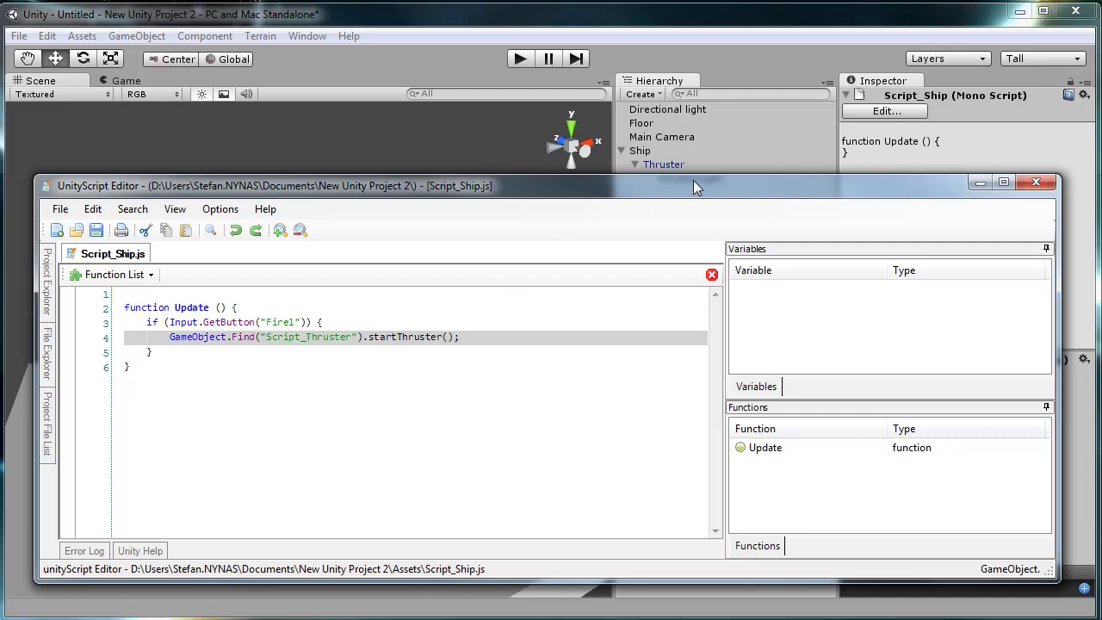
# Attach Script_Ship to the Ship object and try Play, which fails on the startThruster compile error
pyautogui.moveTo(693, 180); pyautogui.dragTo(682, 181)
pyautogui.click(1024, 186)
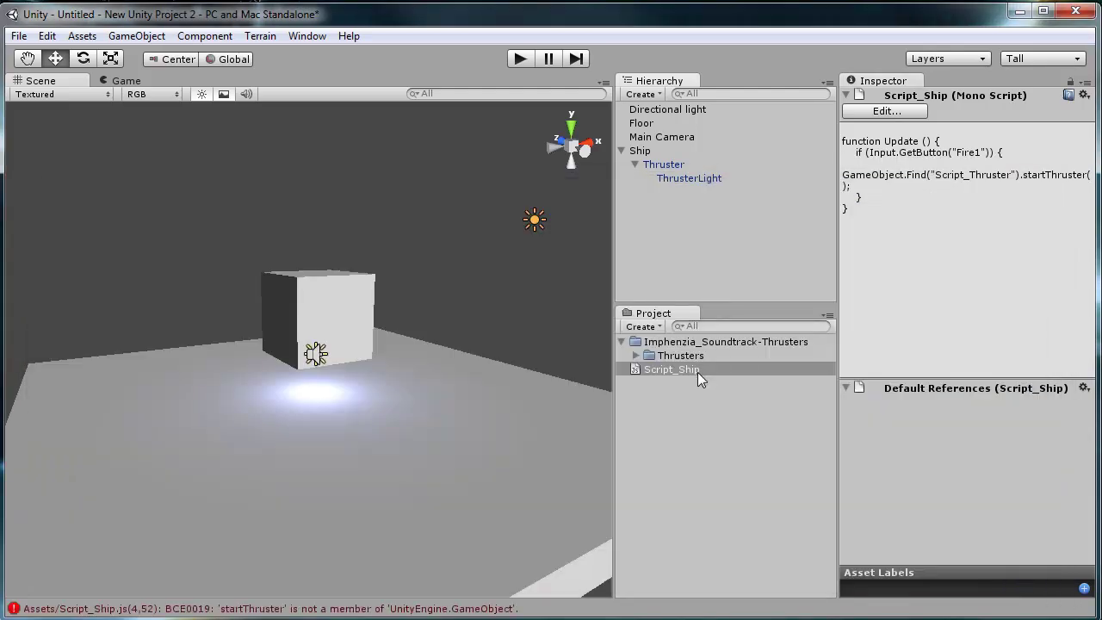
pyautogui.click(668, 379)
pyautogui.click(753, 370)
pyautogui.moveTo(656, 366); pyautogui.dragTo(646, 152)
pyautogui.click(639, 151)
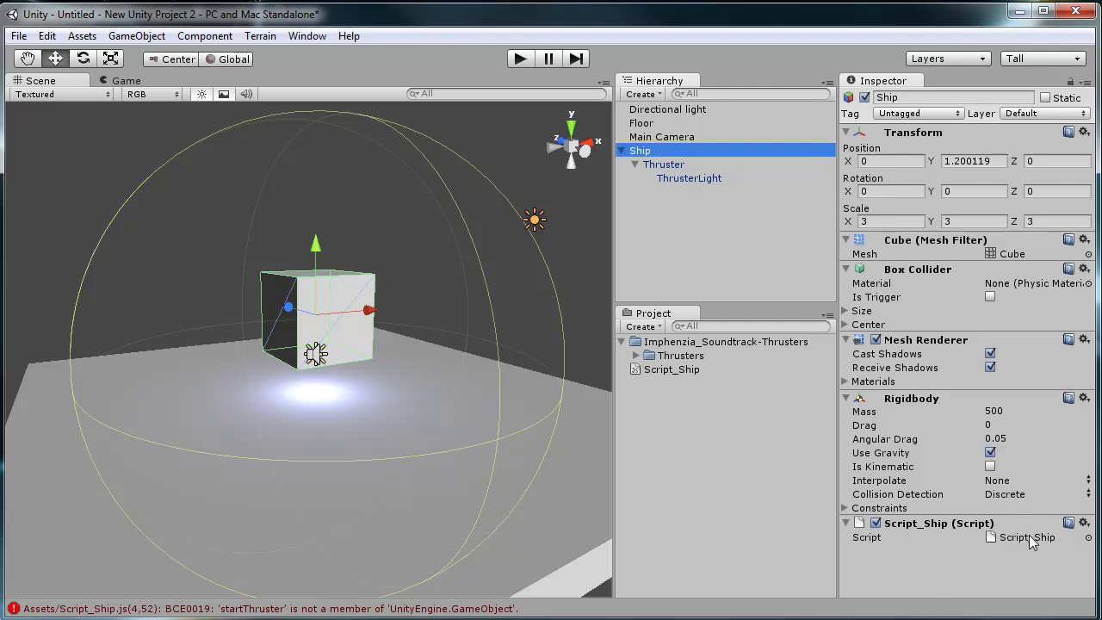
pyautogui.click(521, 59)
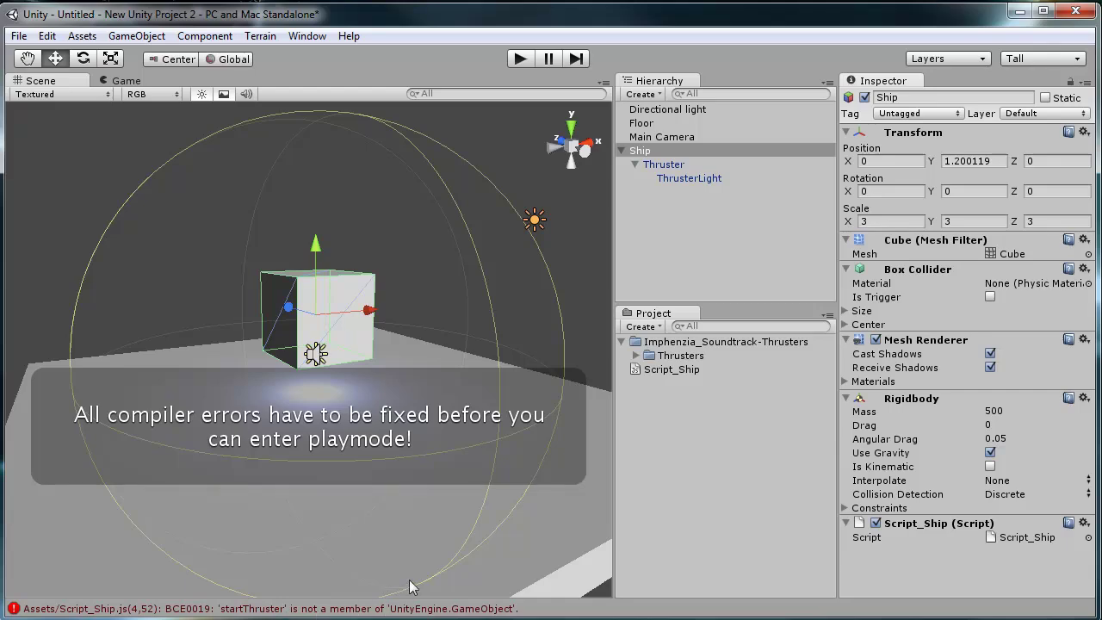
pyautogui.click(668, 368)
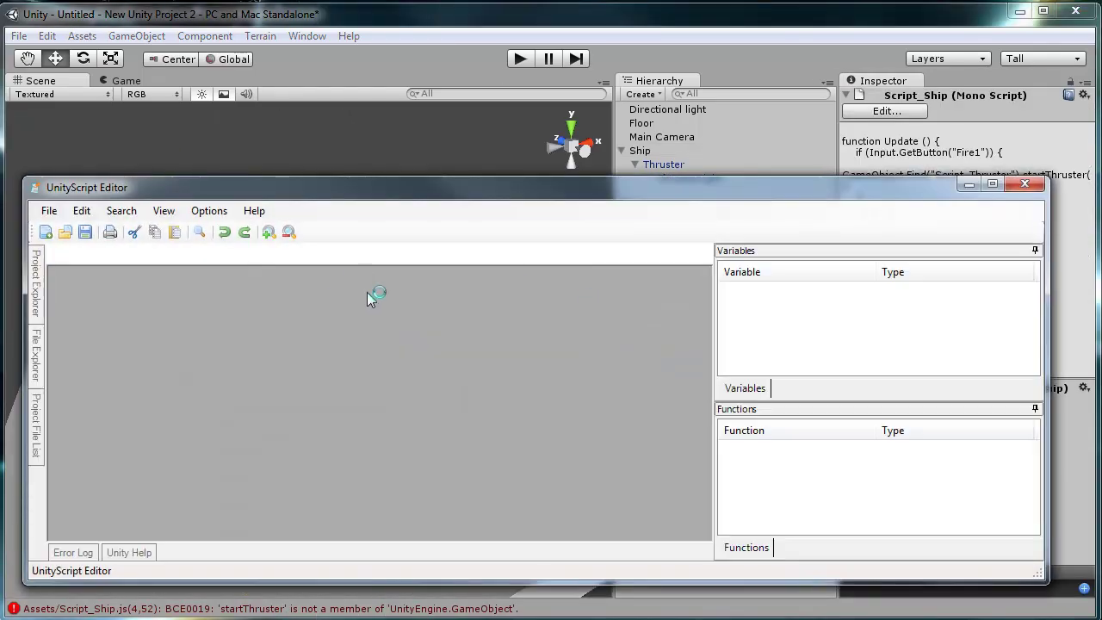
# Change line 4 to GameObject.Find("Thruster").GetComponent("Script_Thruster").startThruster(); and save
pyautogui.click(250, 341)
pyautogui.click(367, 324)
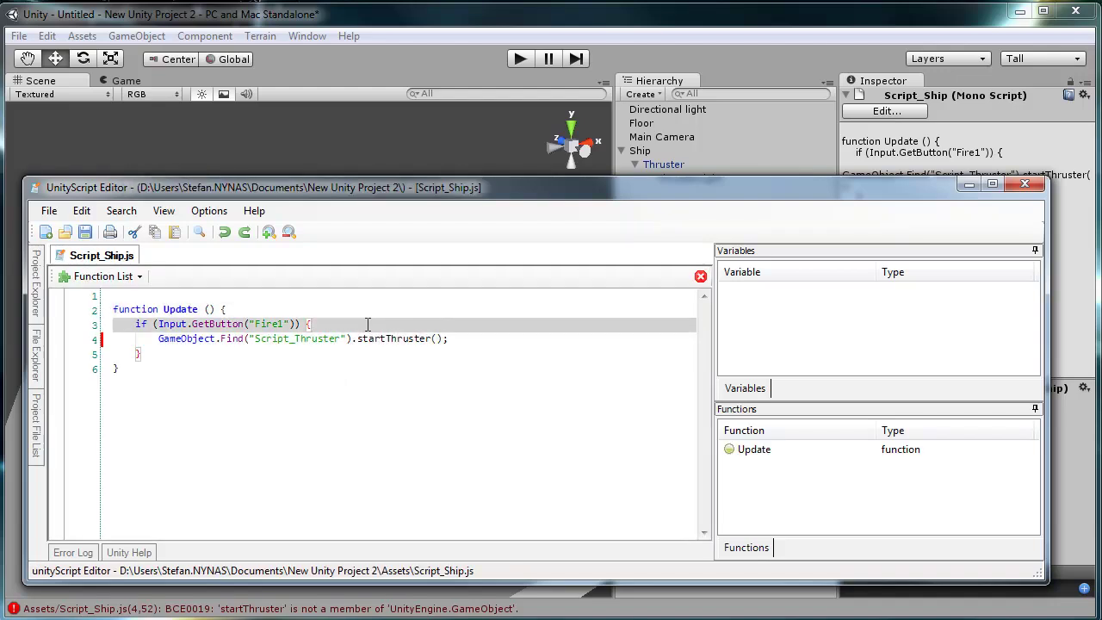
pyautogui.press('Down')
pyautogui.press('Left')
pyautogui.press('Left')
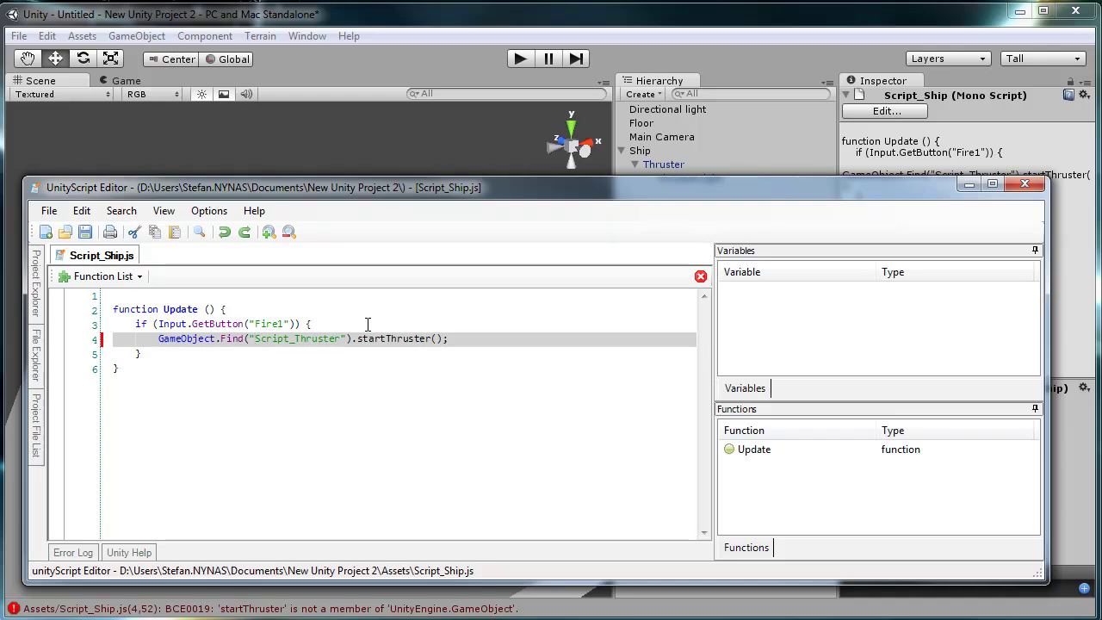
pyautogui.write('Thruster")')
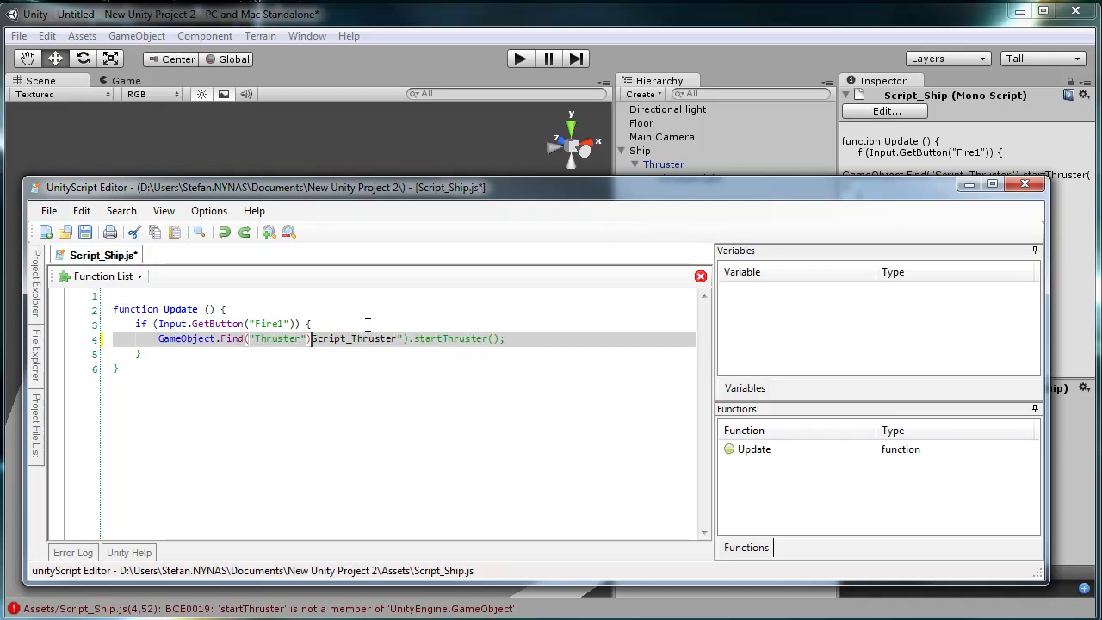
pyautogui.write('.GetCom')
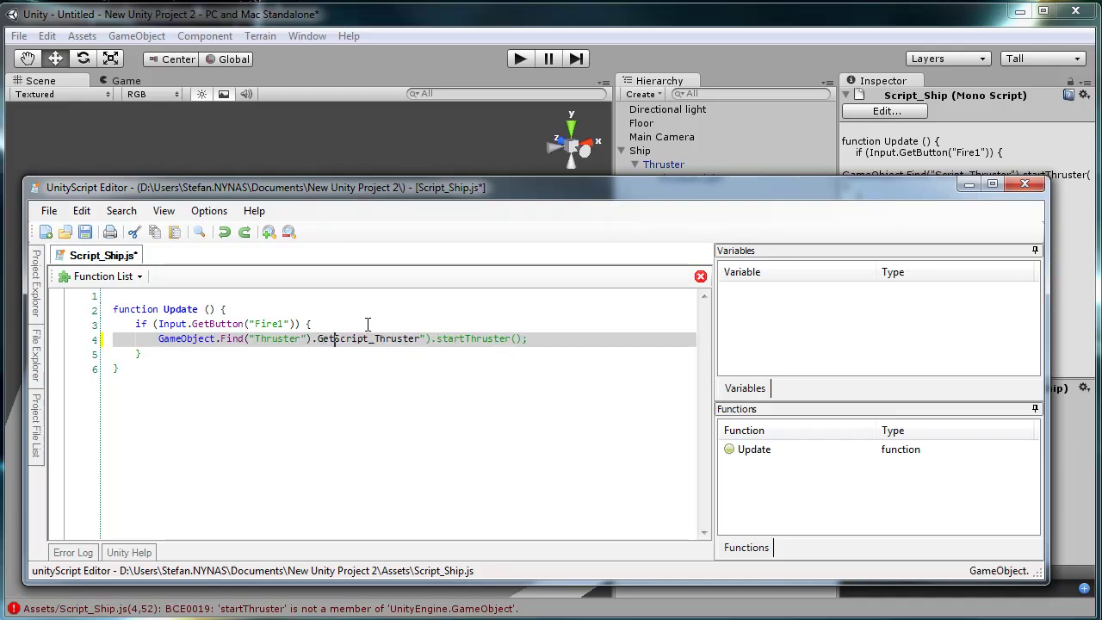
pyautogui.write('ponent')
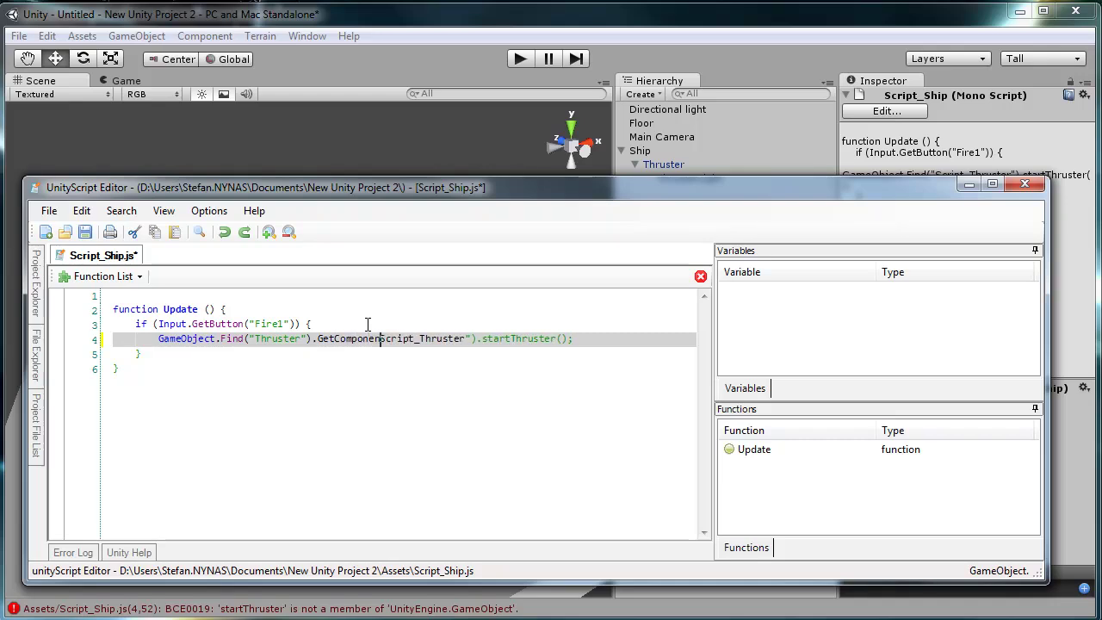
pyautogui.write('("')
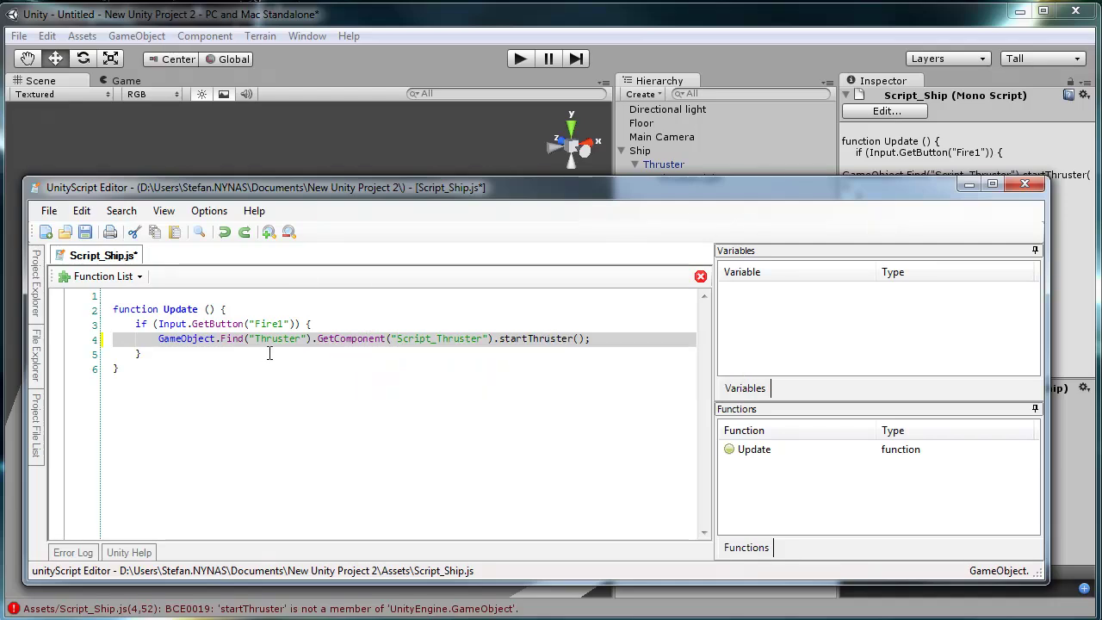
pyautogui.click(398, 374)
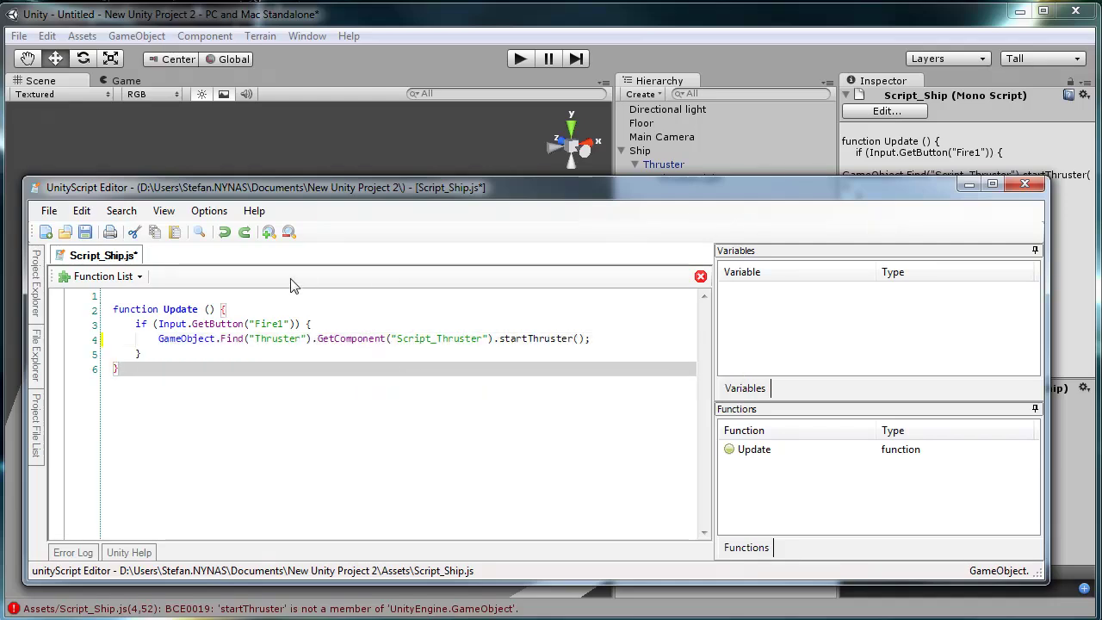
pyautogui.hotkey('ctrl', 's')
# Play-test the scene in Unity to confirm the thruster now fires without errors
pyautogui.click(352, 339)
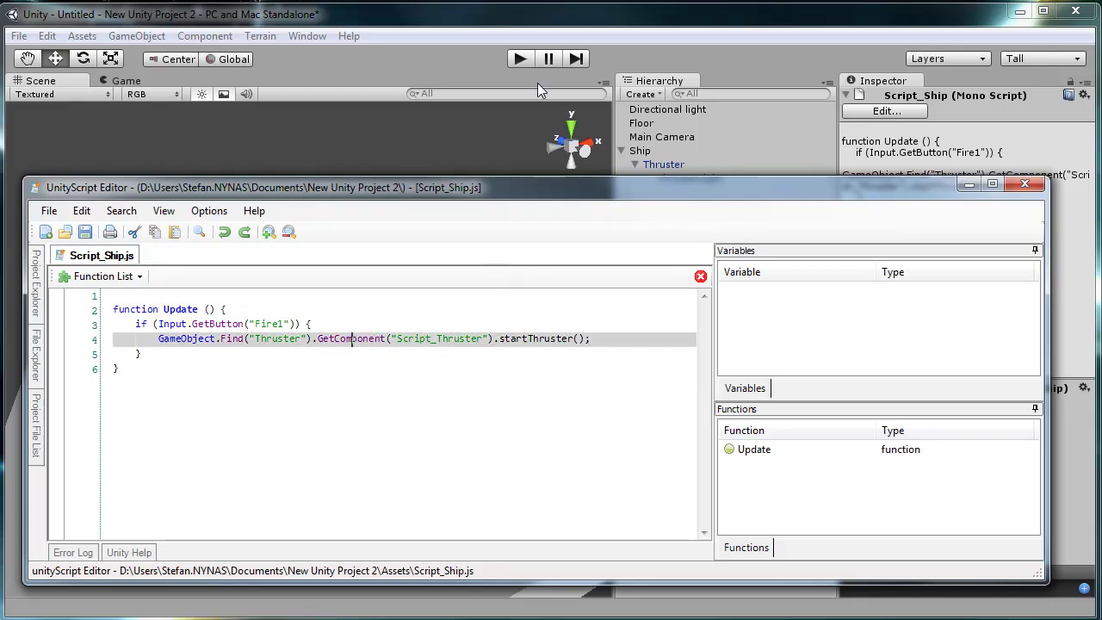
pyautogui.click(519, 58)
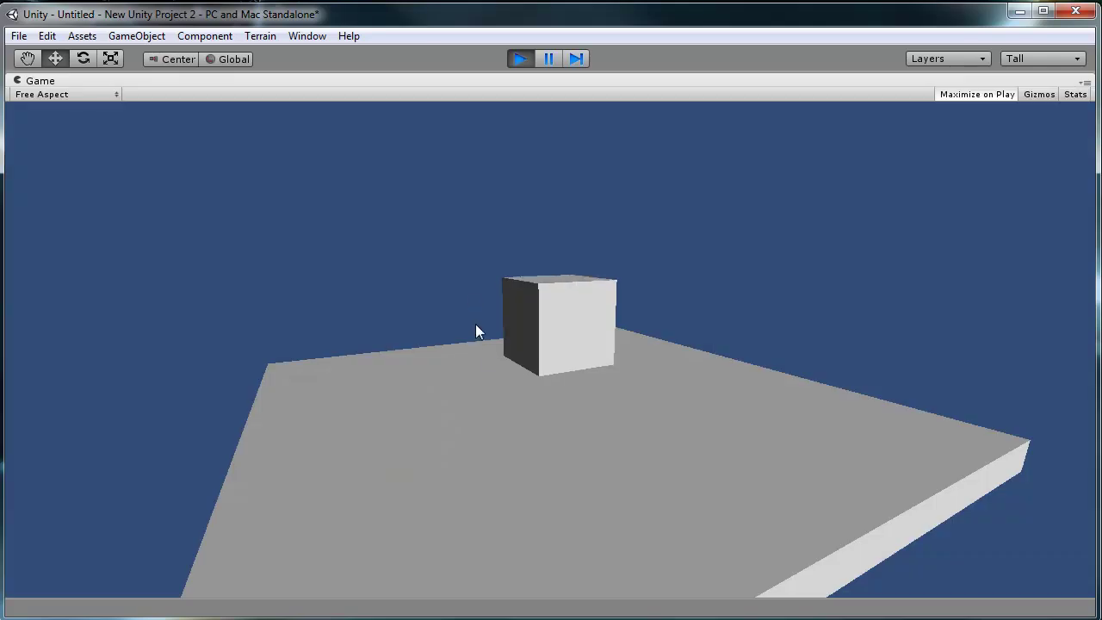
pyautogui.click(580, 336)
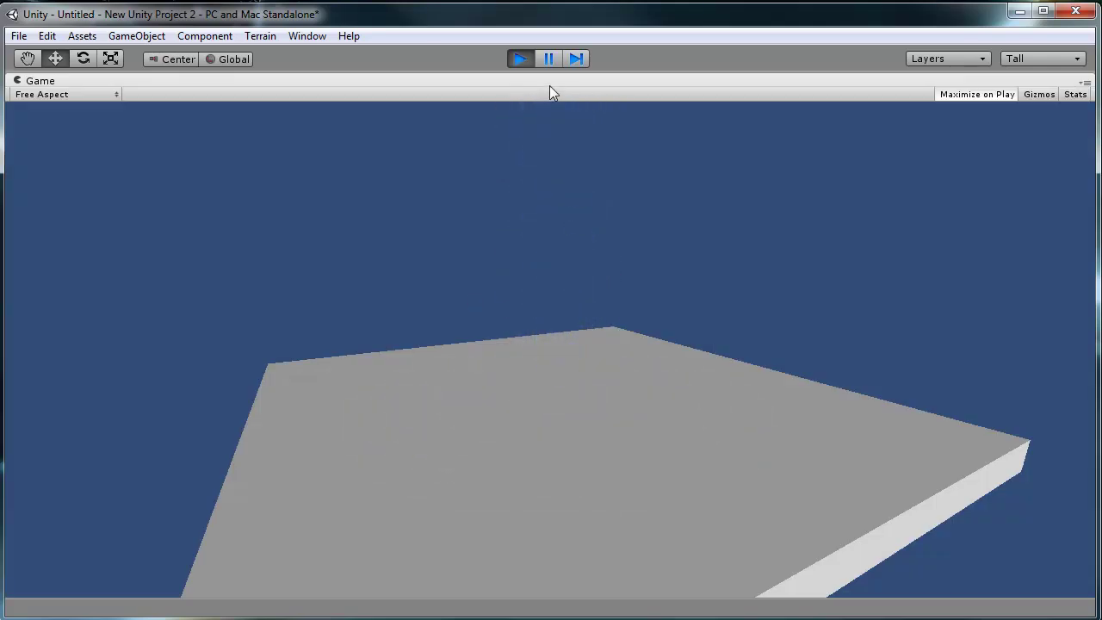
pyautogui.click(519, 59)
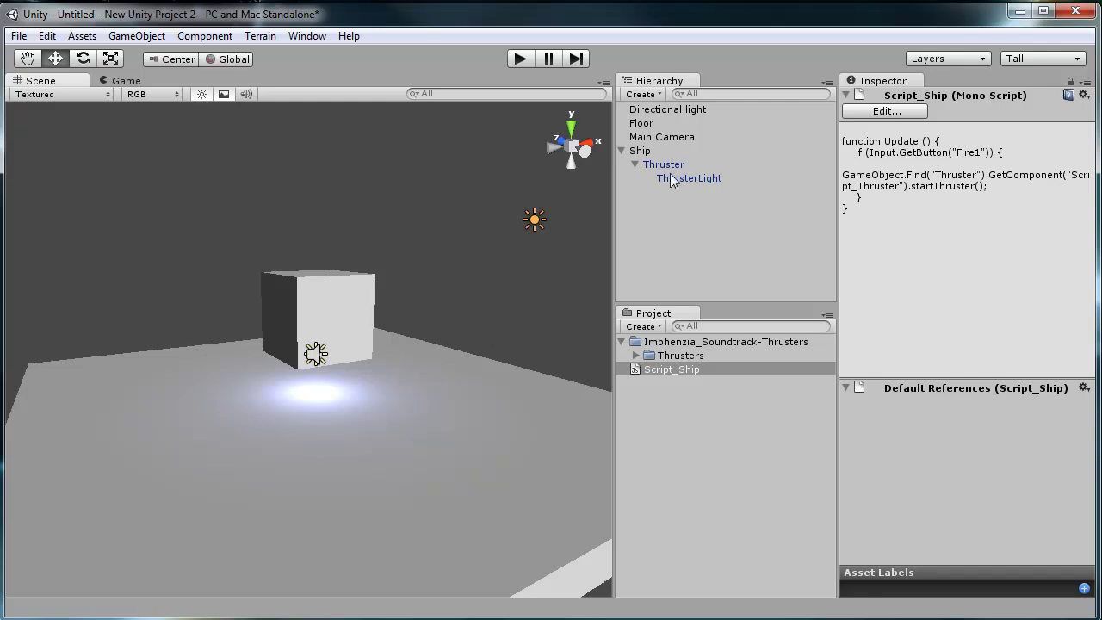
pyautogui.rightClick(661, 368)
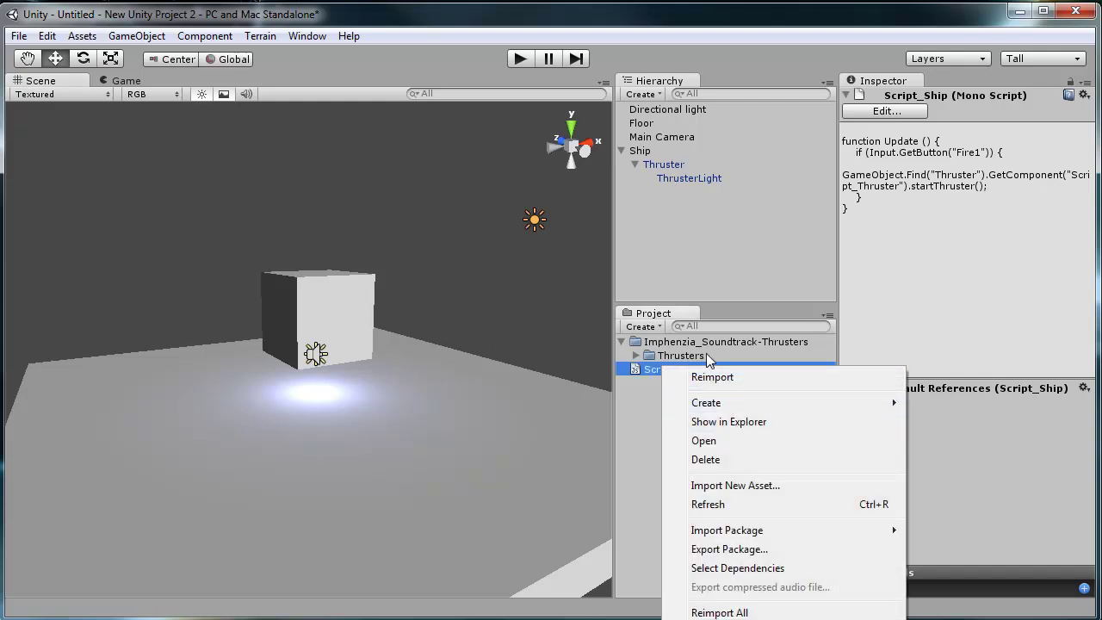
# Add an if condition above the startThruster call that checks the Thruster component's isActive
pyautogui.doubleClick(644, 368)
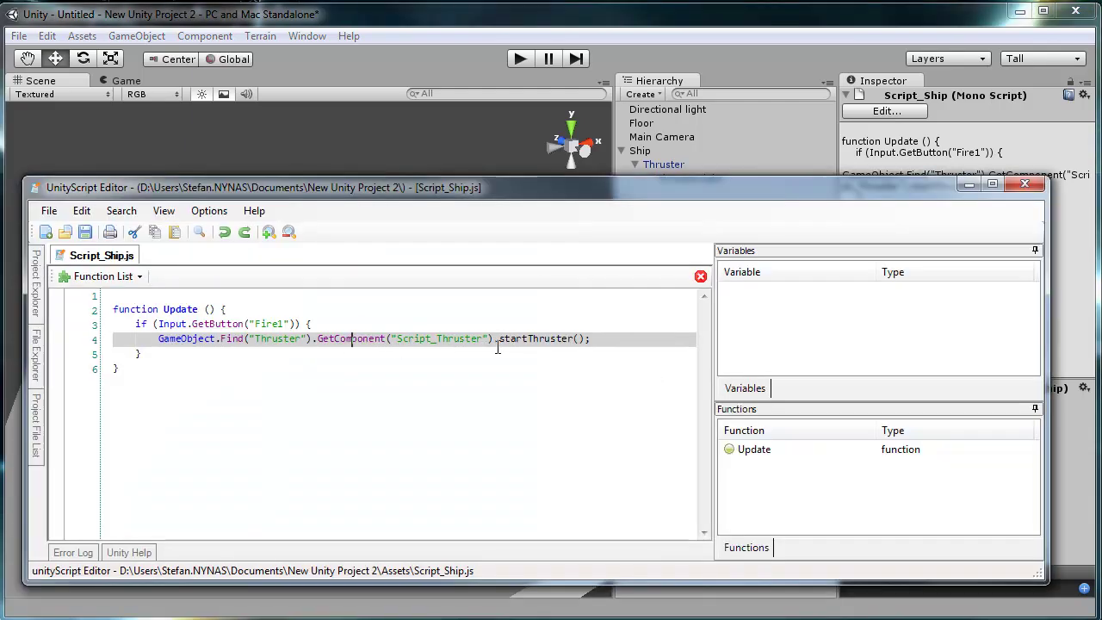
pyautogui.click(480, 322)
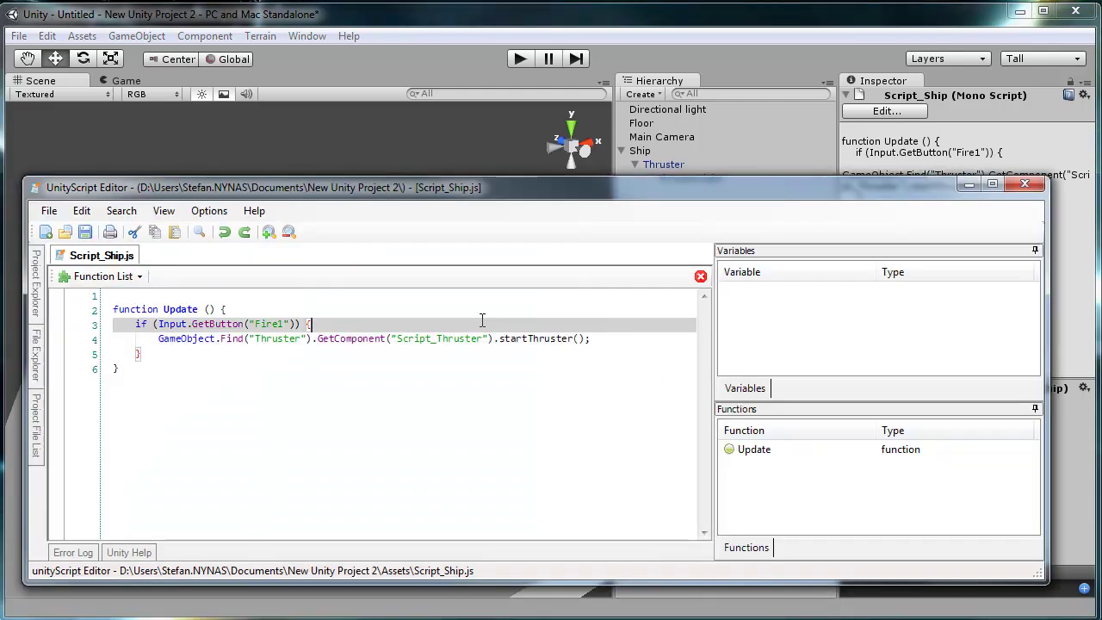
pyautogui.press('Return')
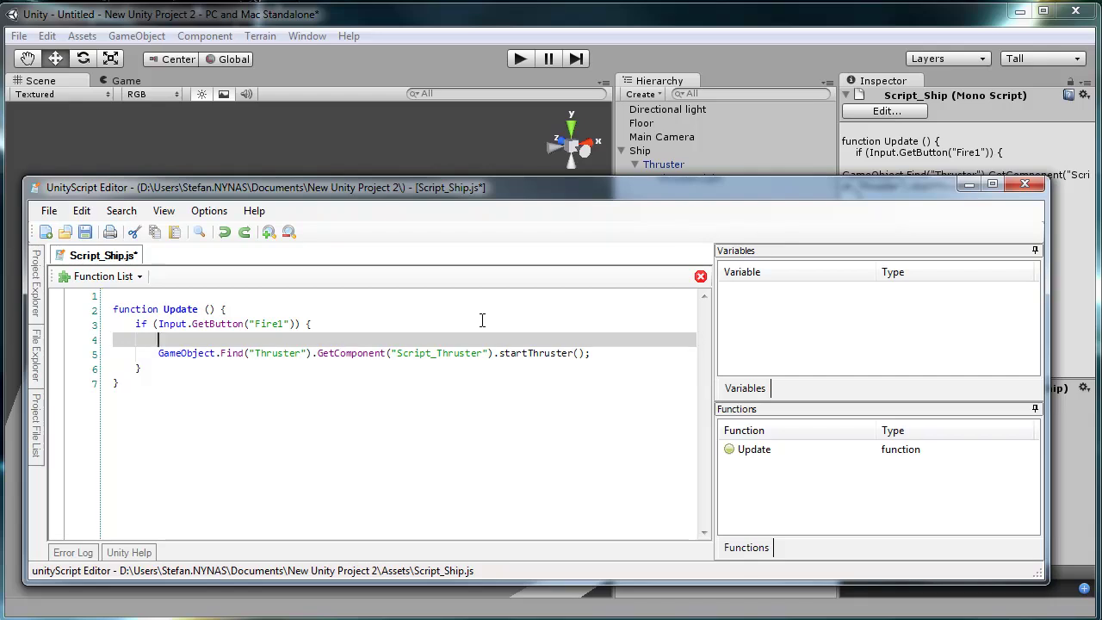
pyautogui.write('if (')
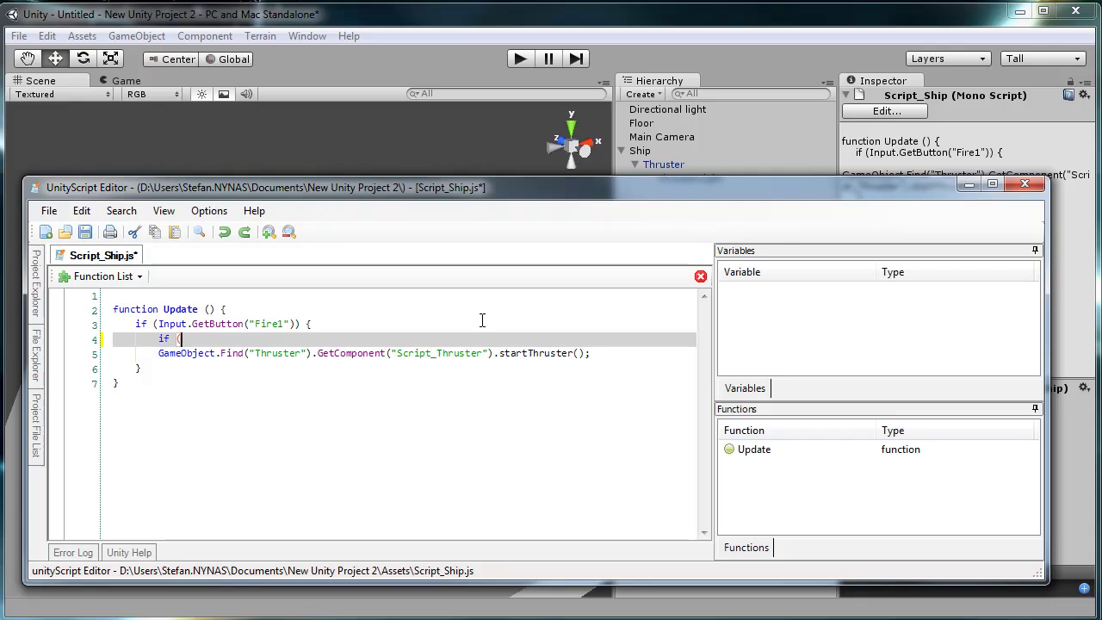
pyautogui.doubleClick(166, 353)
pyautogui.moveTo(158, 353); pyautogui.dragTo(504, 361)
pyautogui.hotkey('ctrl', 'c')
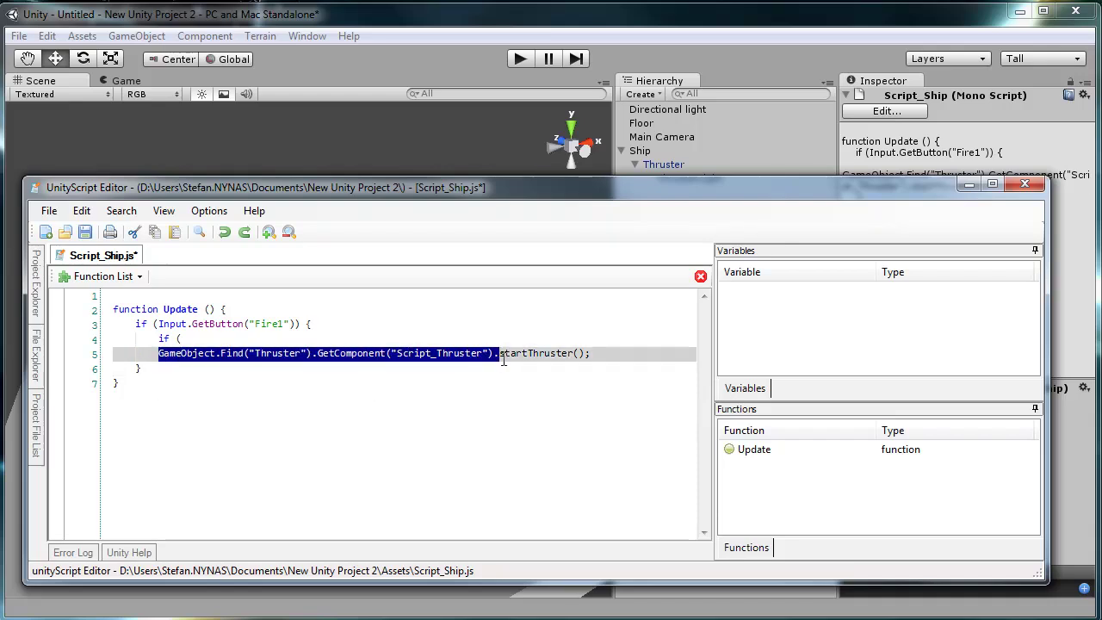
pyautogui.click(258, 339)
pyautogui.hotkey('ctrl', 'v')
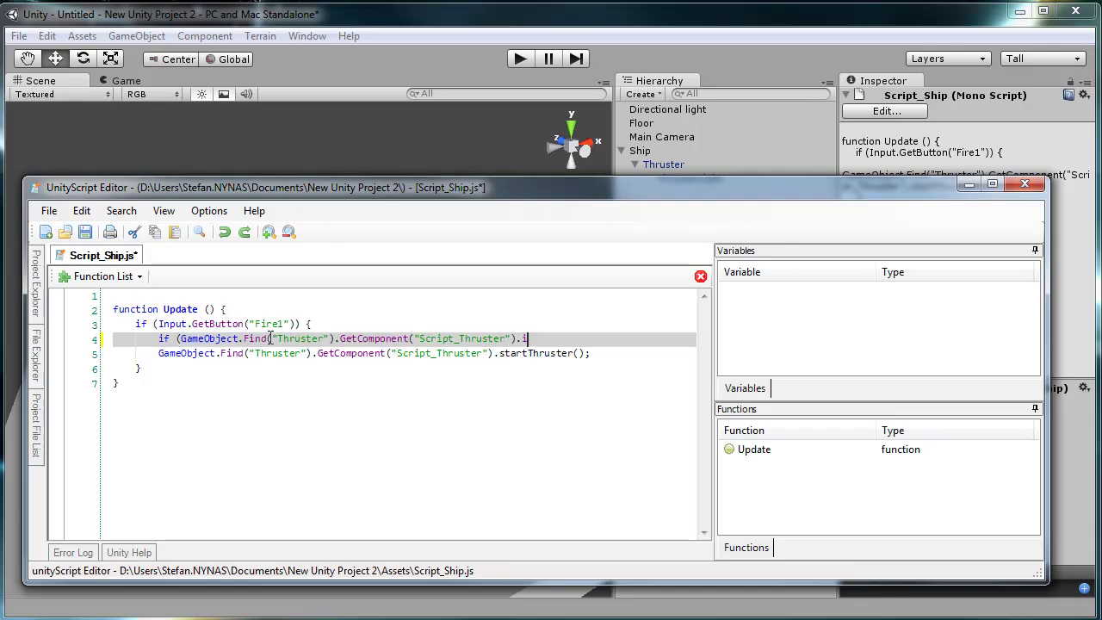
pyautogui.write('isActive)')
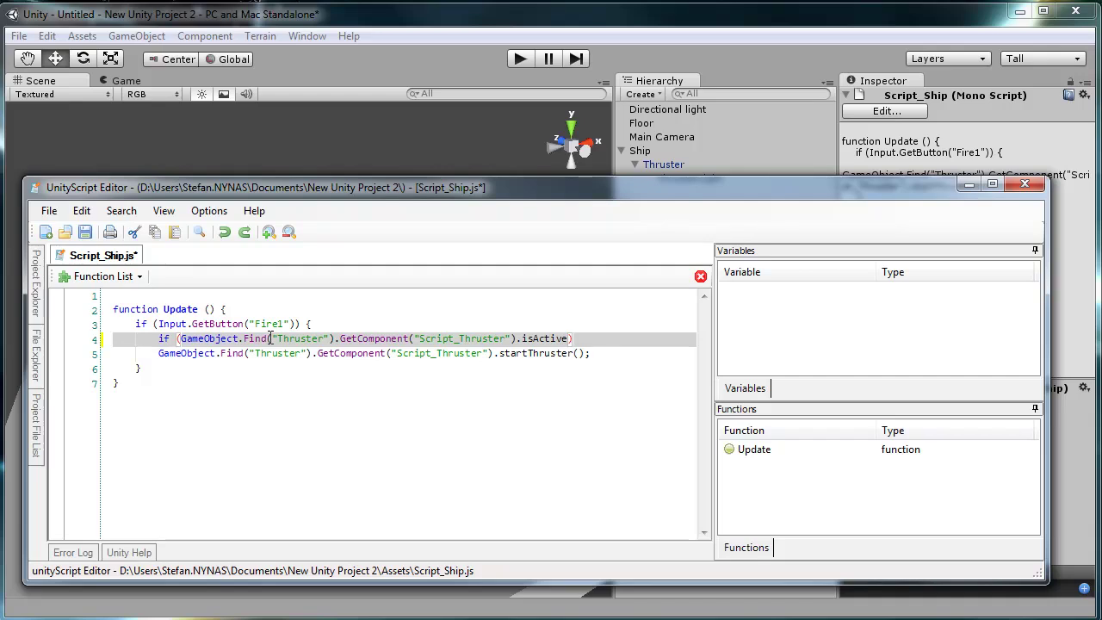
# Wrap the startThruster call in the isActive block's braces with proper indentation, save, and run the game
pyautogui.hotkey('ctrl', 'space')
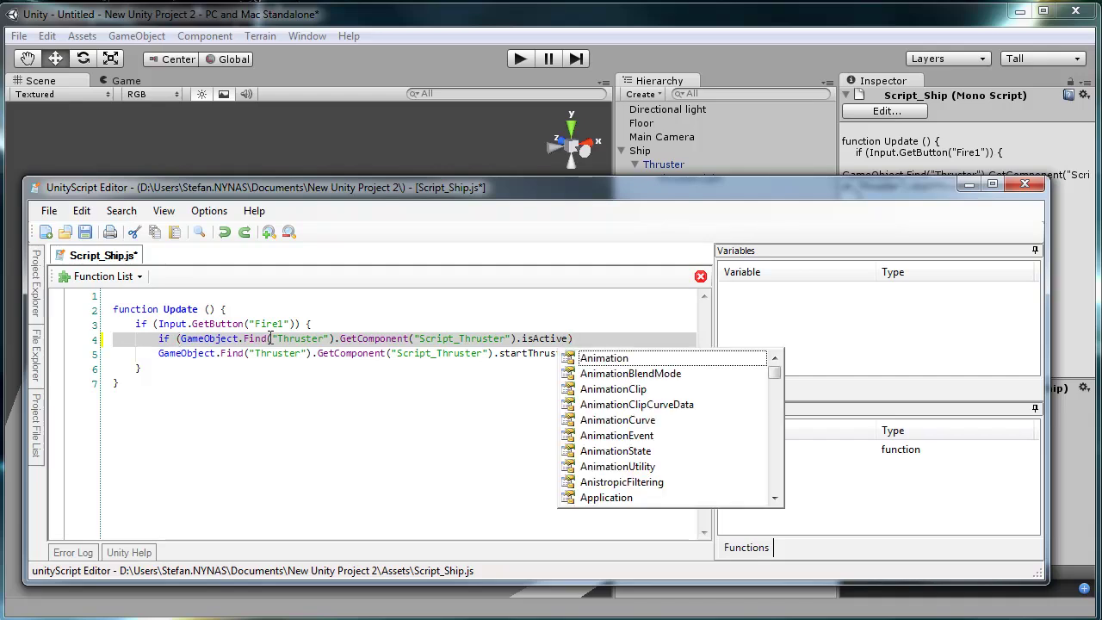
pyautogui.write('{')
pyautogui.press('Down')
pyautogui.press('Home')
pyautogui.press('Tab')
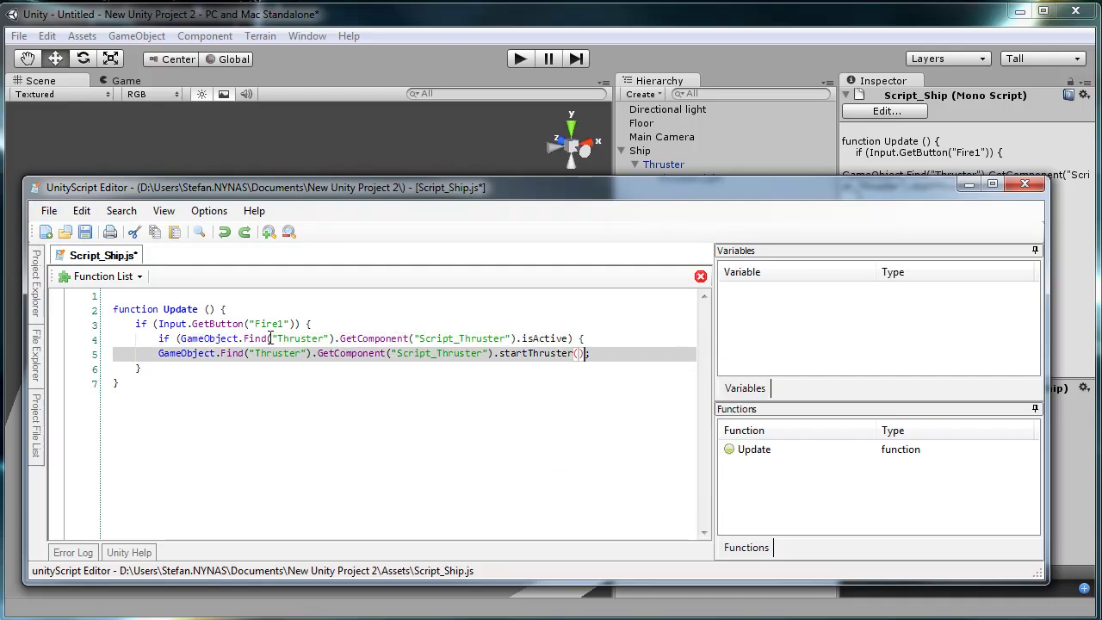
pyautogui.press('End')
pyautogui.press('Return')
pyautogui.write('}')
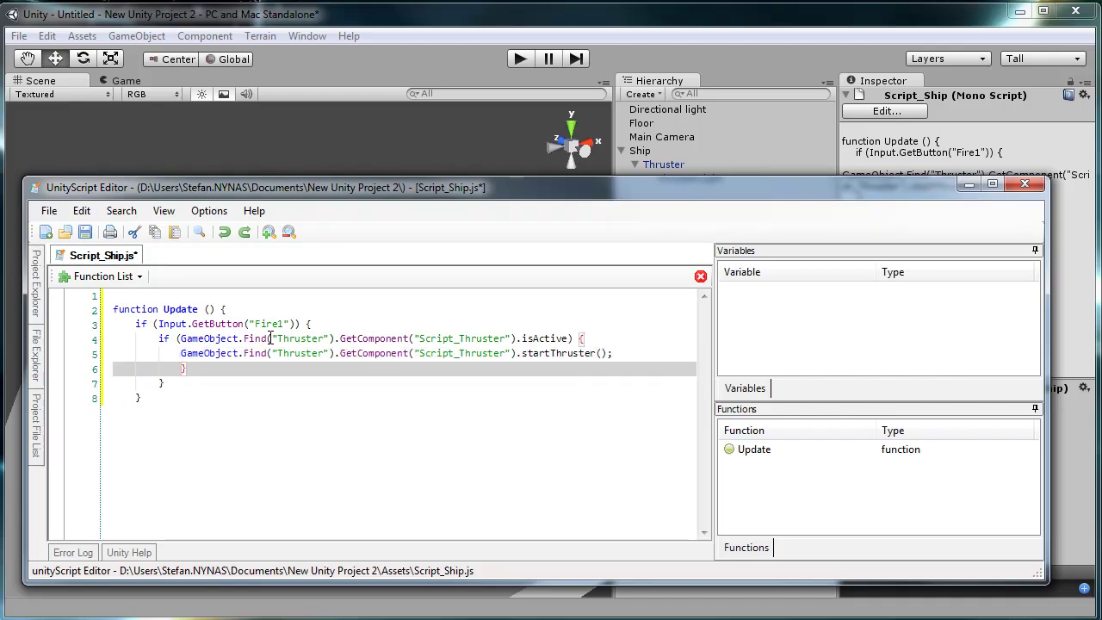
pyautogui.hotkey('shift', 'Tab')
pyautogui.press('Down')
pyautogui.hotkey('shift', 'Tab')
pyautogui.press('Down')
pyautogui.hotkey('shift', 'Tab')
pyautogui.press('Up')
pyautogui.press('Up')
pyautogui.hotkey('ctrl', 's')
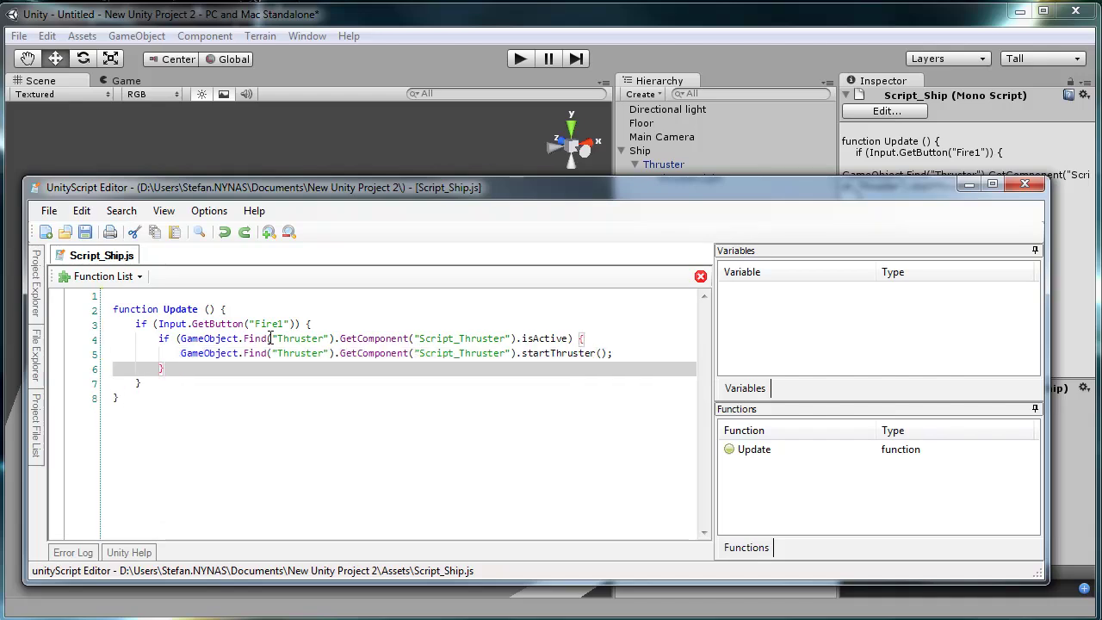
pyautogui.click(520, 59)
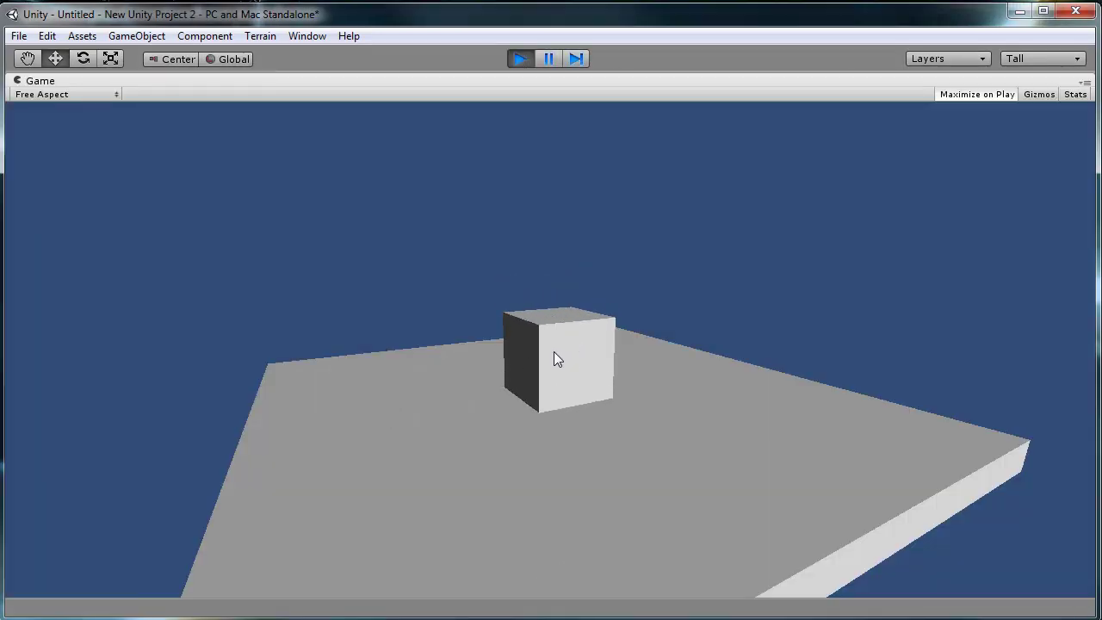
# Stop the game and negate the isActive check by adding ! before GameObject
pyautogui.click(519, 58)
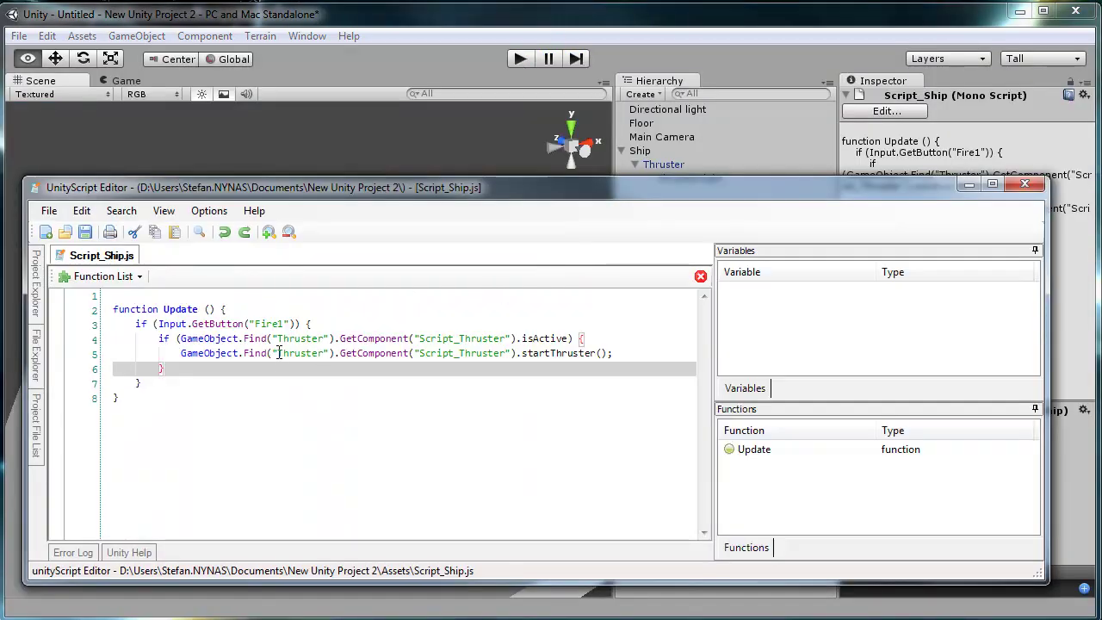
pyautogui.click(278, 353)
pyautogui.click(184, 339)
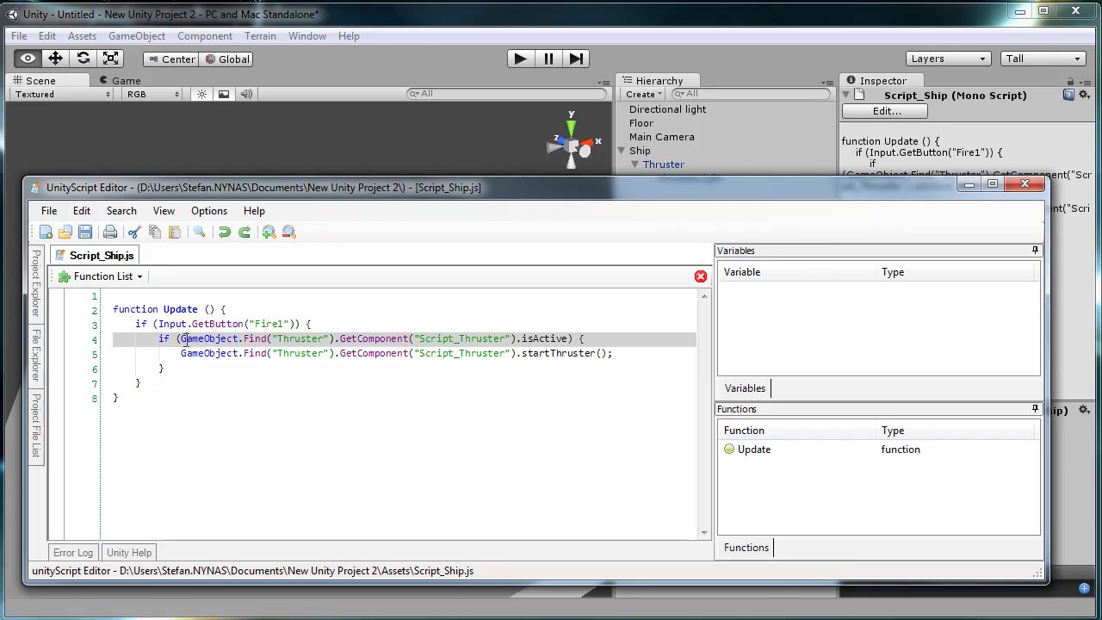
pyautogui.moveTo(265, 344)
pyautogui.click(180, 338)
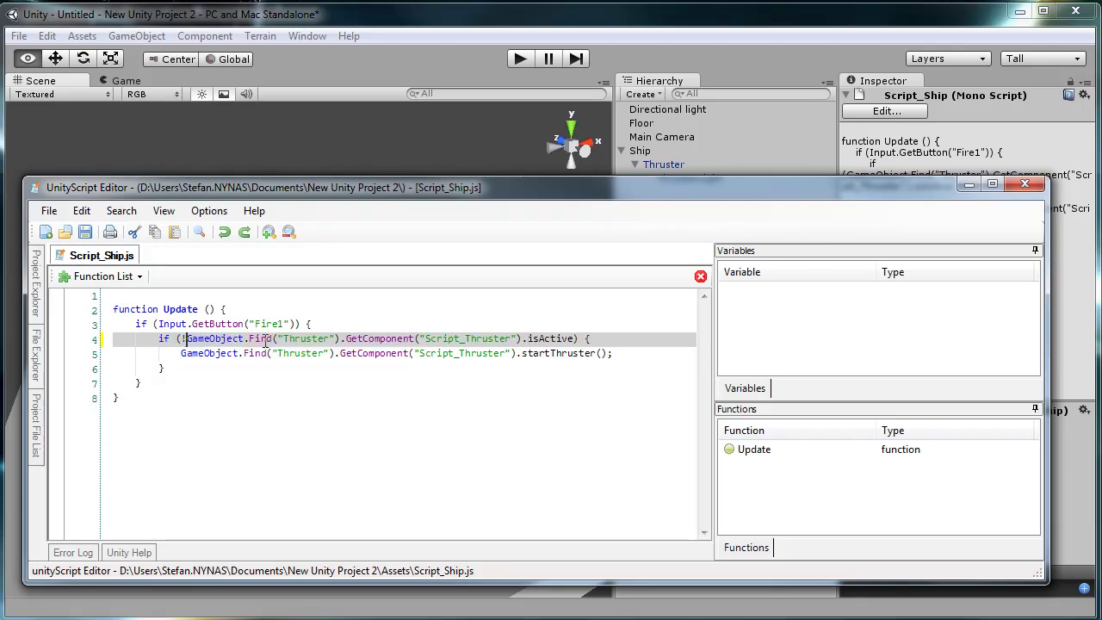
pyautogui.write('!')
pyautogui.click(380, 313)
# Play-test the negated check in Unity, then reopen the Ship script for editing
pyautogui.click(515, 58)
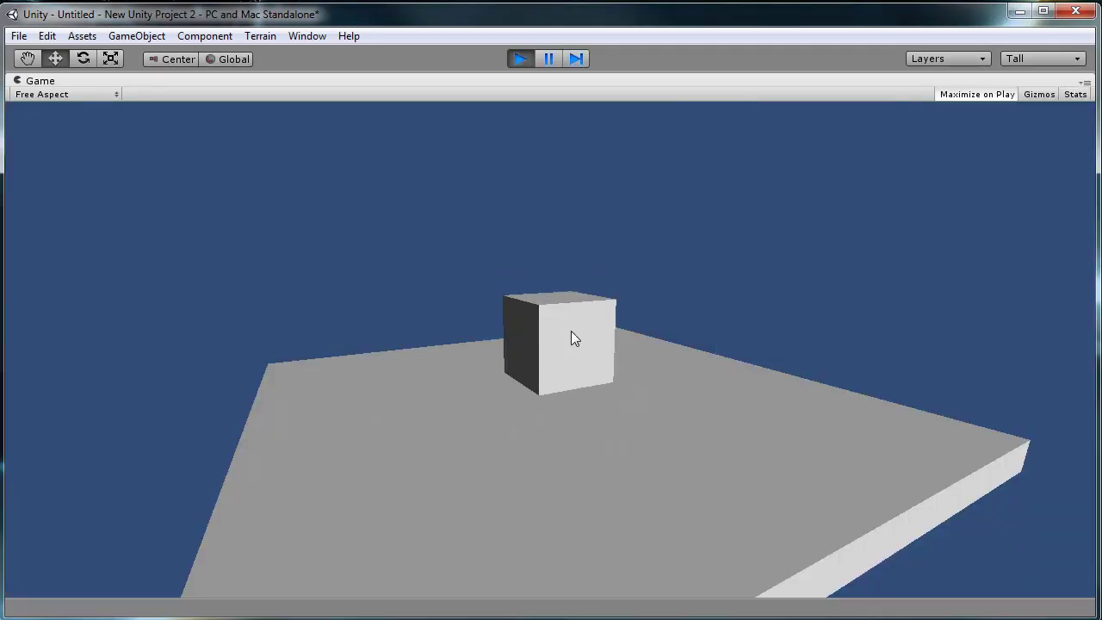
pyautogui.click(571, 331)
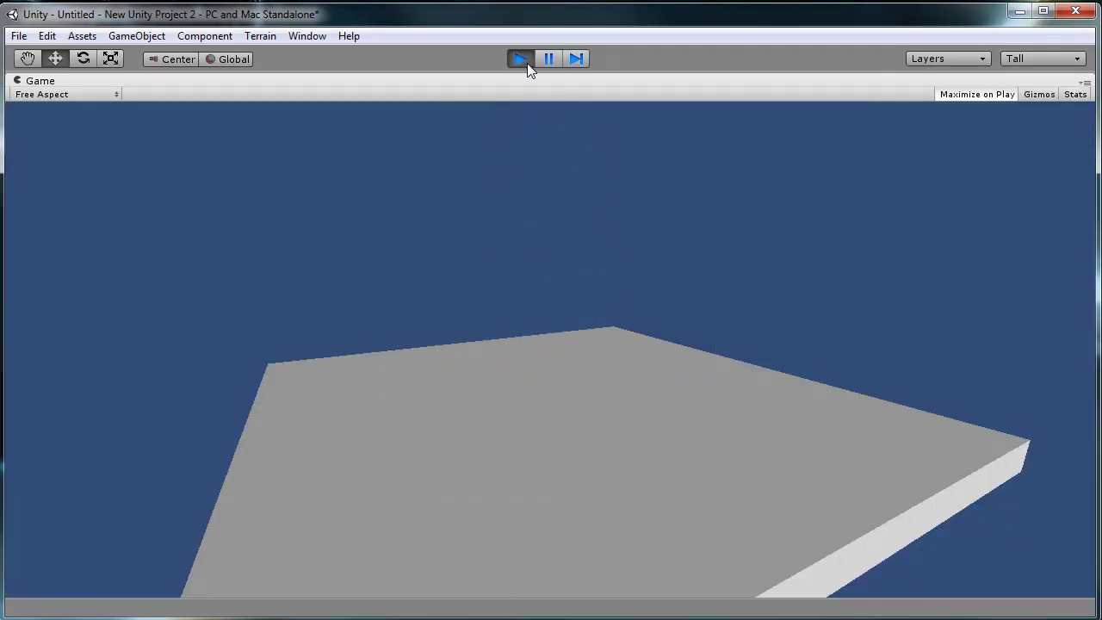
pyautogui.click(517, 58)
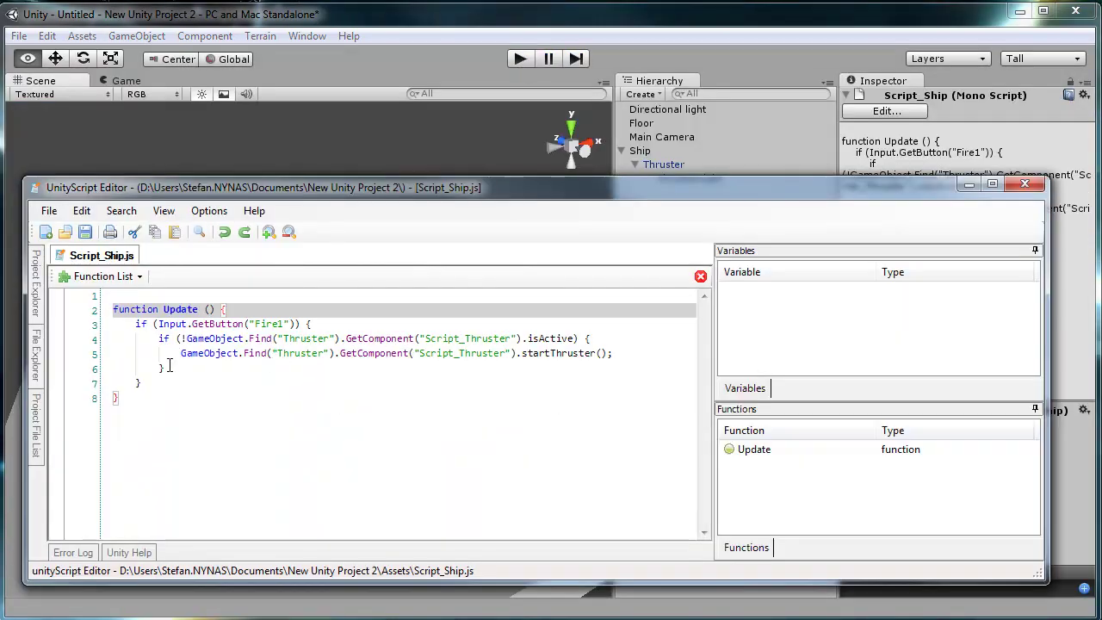
pyautogui.click(231, 369)
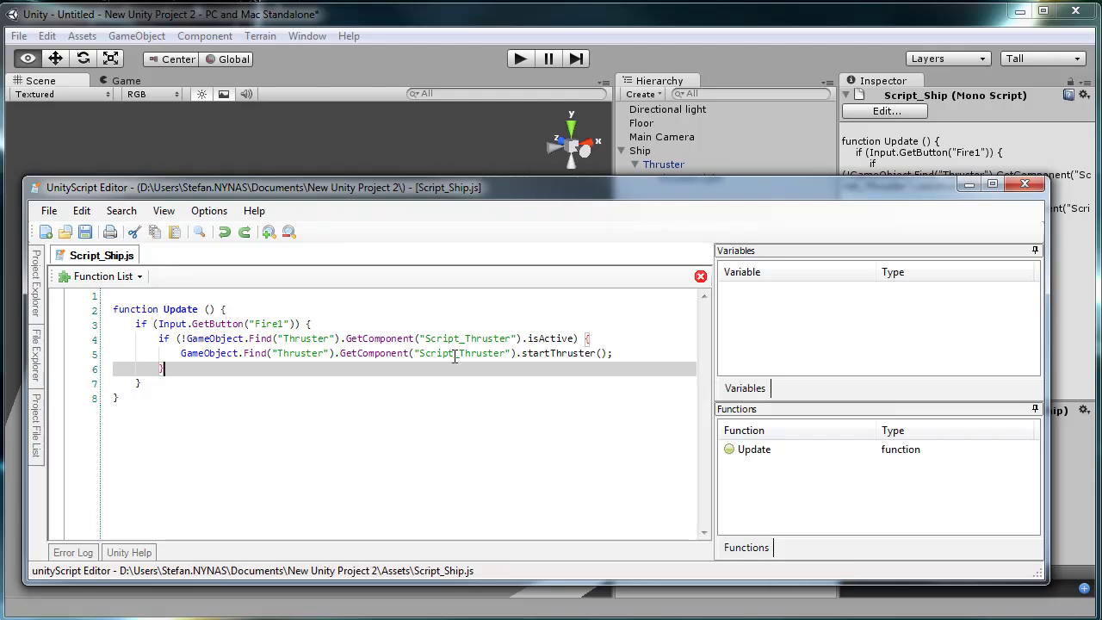
# Add an empty else { } branch after the Fire1 block
pyautogui.press('Down')
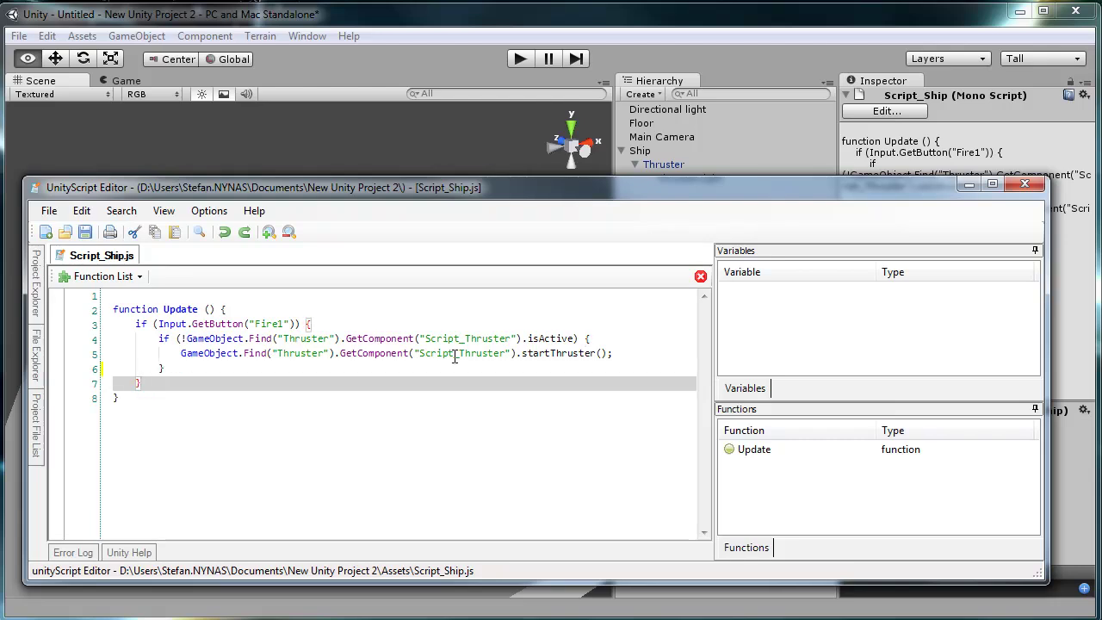
pyautogui.write('else {')
pyautogui.press('Return')
pyautogui.write('}')
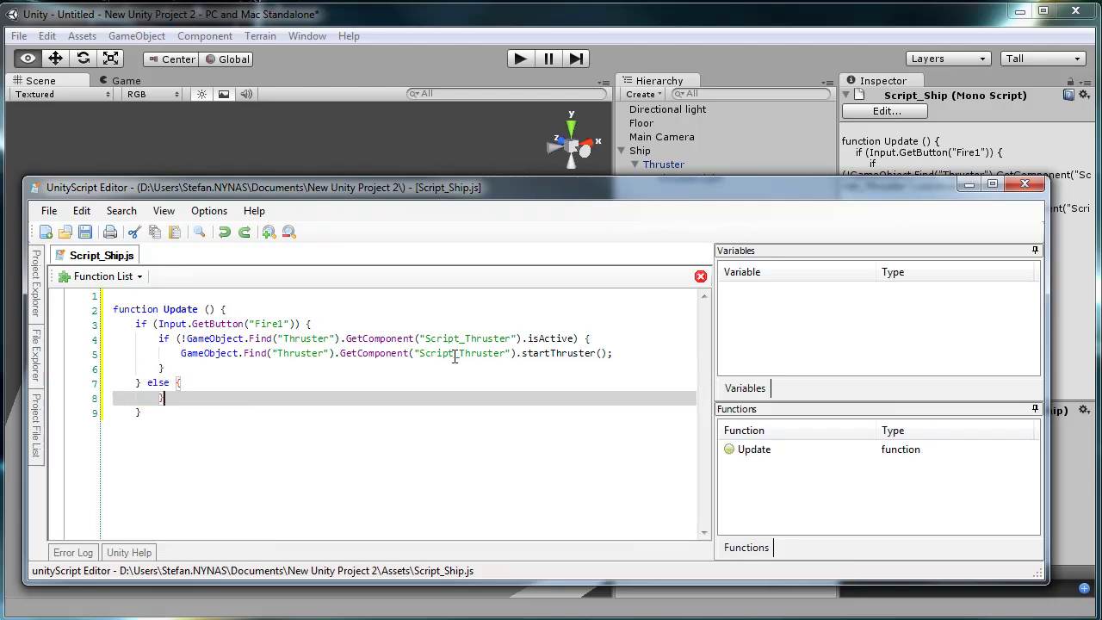
pyautogui.press('Return')
pyautogui.press('BackSpace')
pyautogui.press('Up')
pyautogui.press('End')
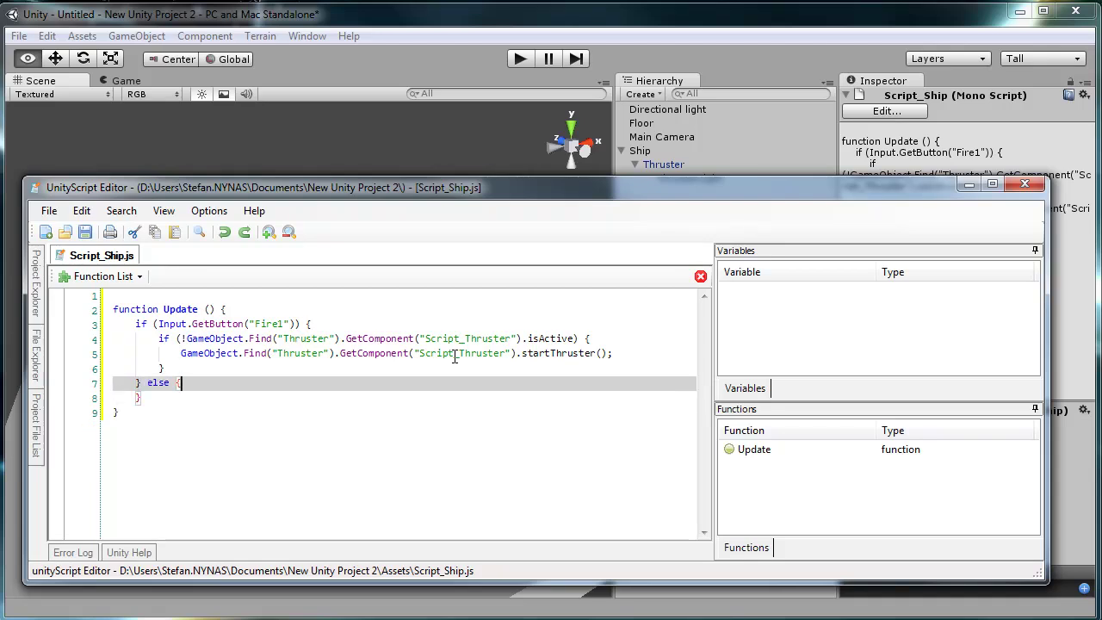
pyautogui.press('Return')
# Copy the isActive if-block into the else branch, removing the ! and changing startThruster to stopThruster
pyautogui.press('Up')
pyautogui.press('Up')
pyautogui.press('Up')
pyautogui.press('Up')
pyautogui.press('Home')
pyautogui.hotkey('shift', 'Down')
pyautogui.hotkey('shift', 'Down')
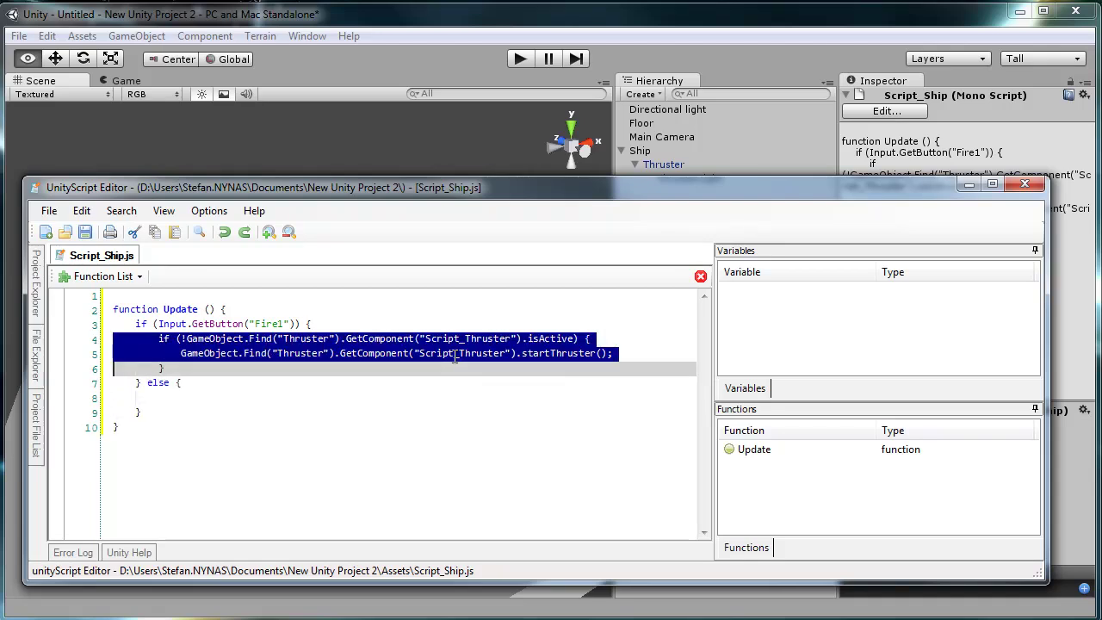
pyautogui.hotkey('shift', 'Down')
pyautogui.hotkey('ctrl', 'c')
pyautogui.press('Down')
pyautogui.press('Down')
pyautogui.press('Up')
pyautogui.hotkey('ctrl', 'v')
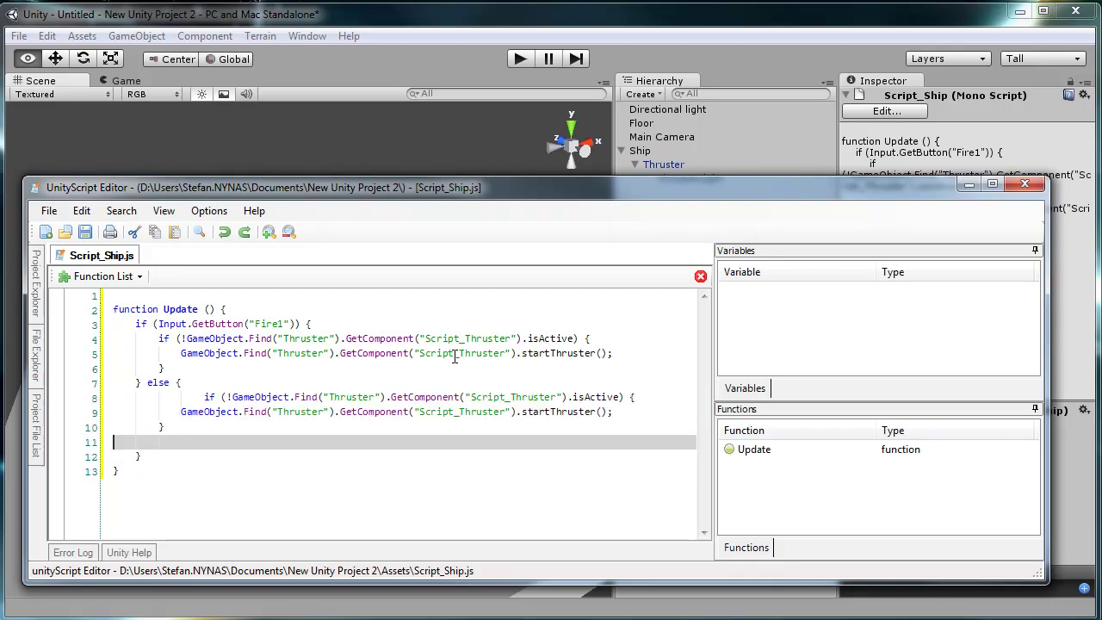
pyautogui.press('Up')
pyautogui.press('Up')
pyautogui.press('Up')
pyautogui.press('Delete')
pyautogui.press('Delete')
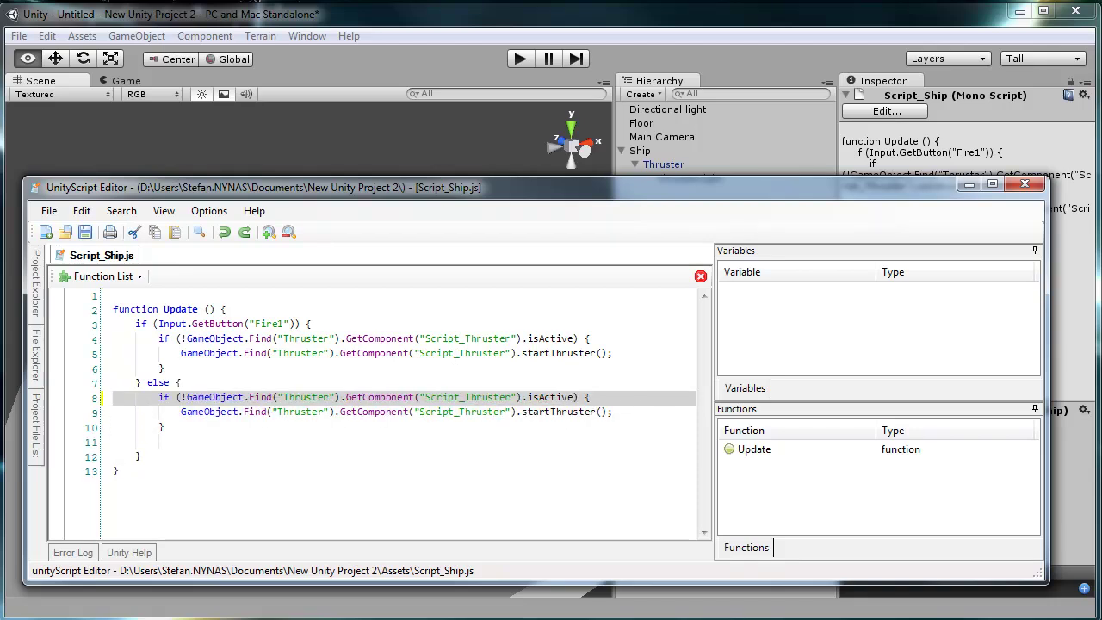
pyautogui.press('Right')
pyautogui.press('Right')
pyautogui.press('Right')
pyautogui.press('Delete')
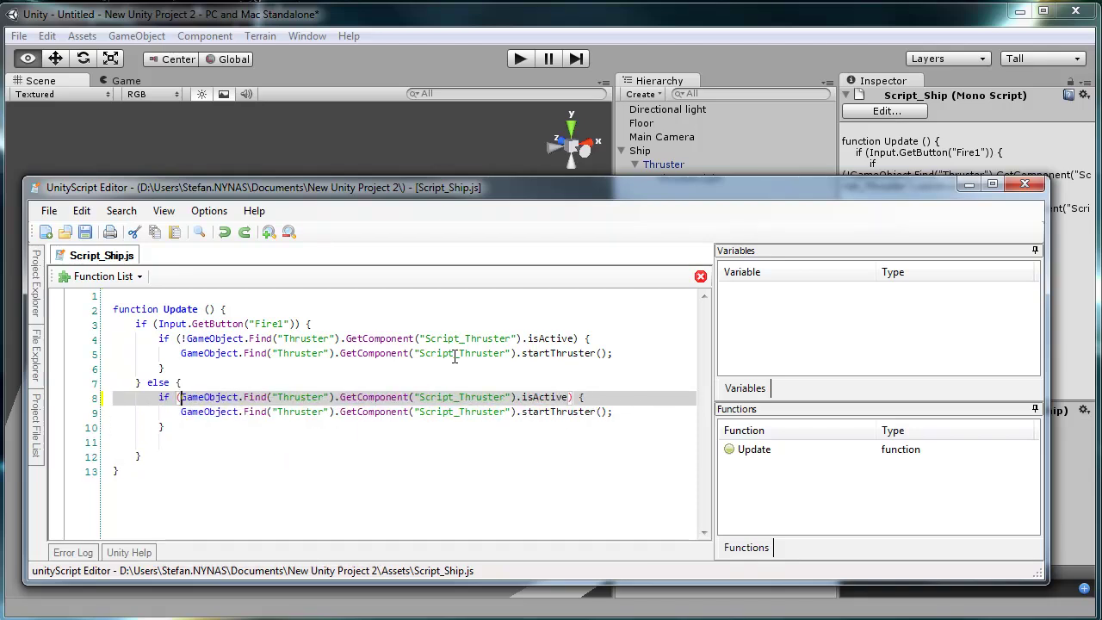
pyautogui.click(523, 411)
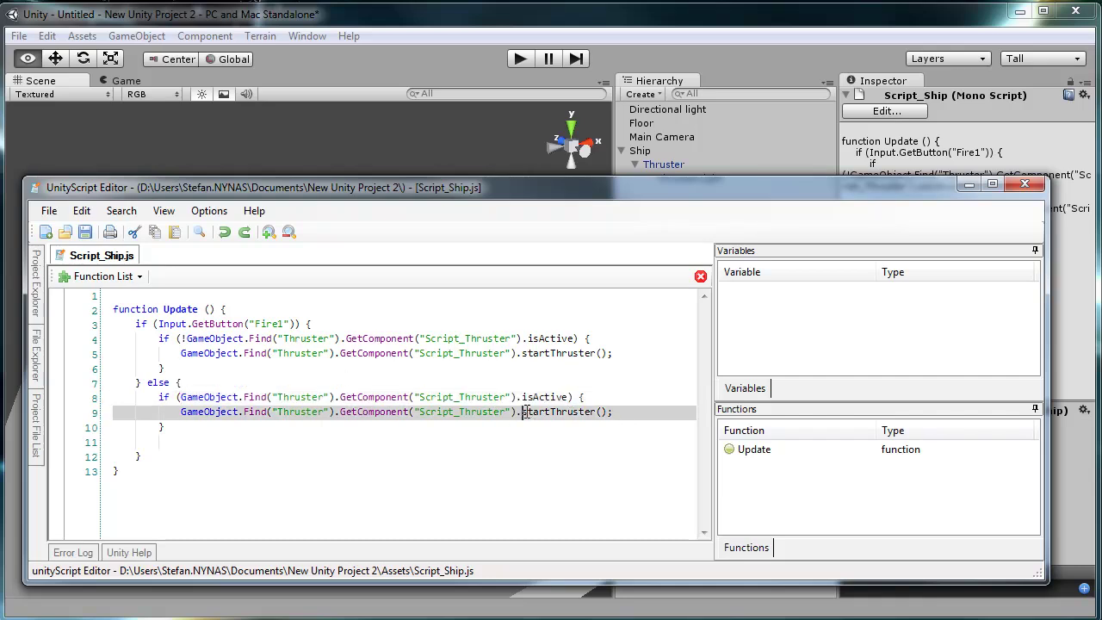
pyautogui.moveTo(523, 412); pyautogui.dragTo(551, 412)
pyautogui.write('stop')
# Play the scene, fire the thruster six times in the Game view to lift the cube, then stop
pyautogui.click(520, 59)
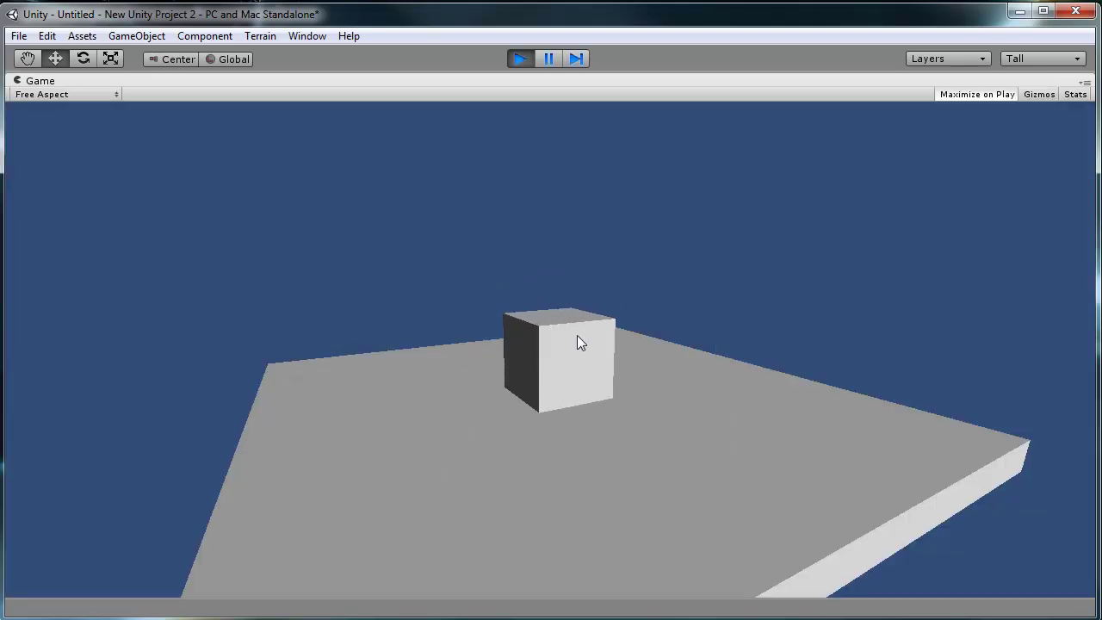
pyautogui.click(577, 340)
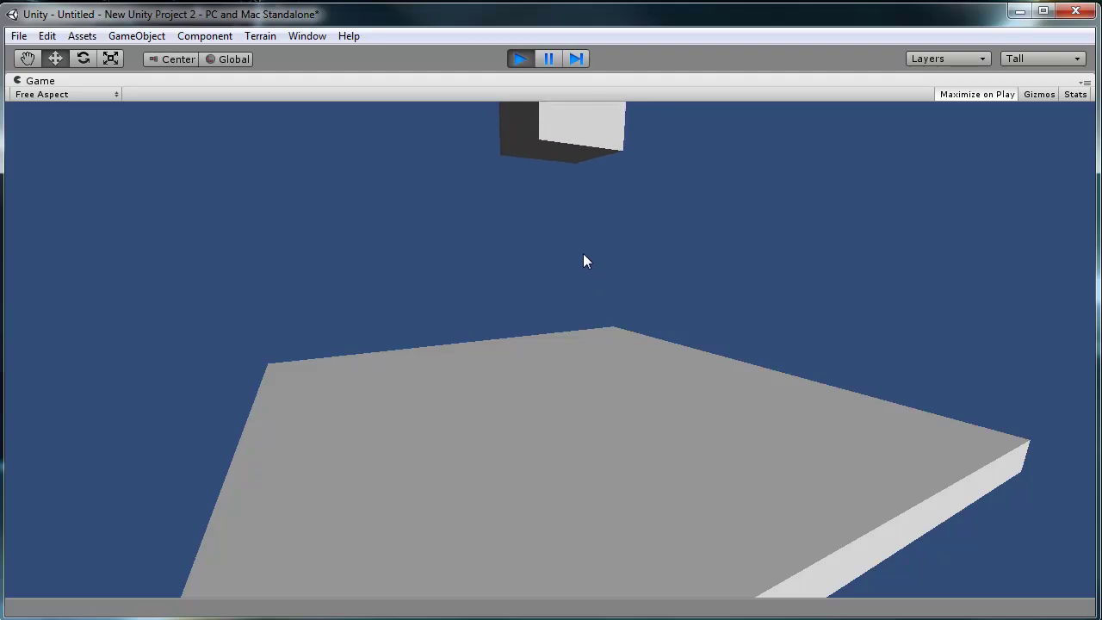
pyautogui.click(571, 311)
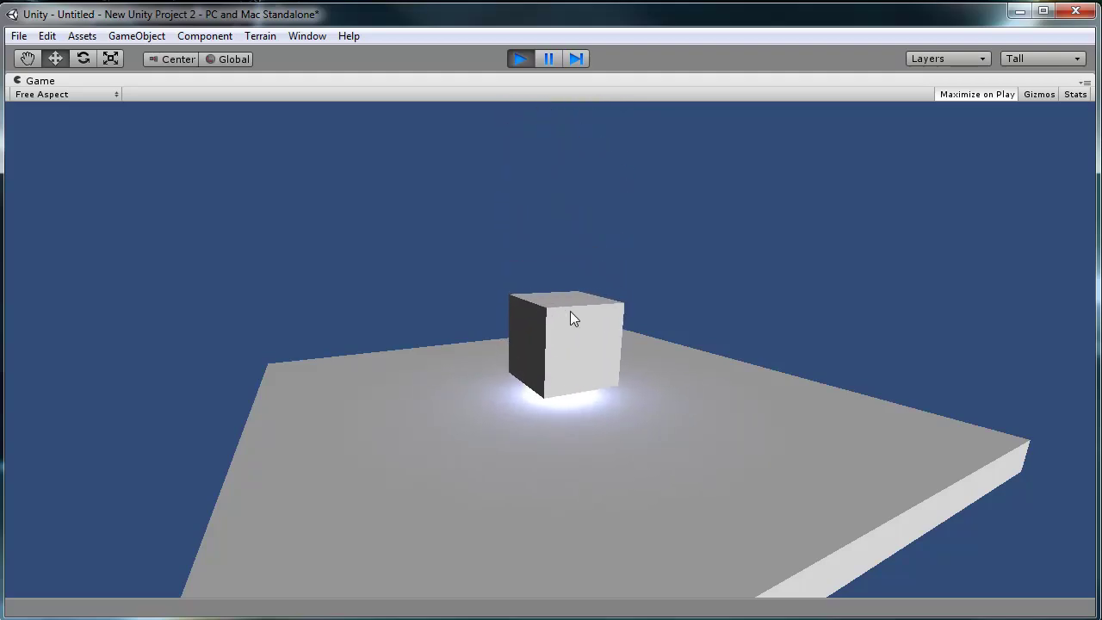
pyautogui.click(558, 302)
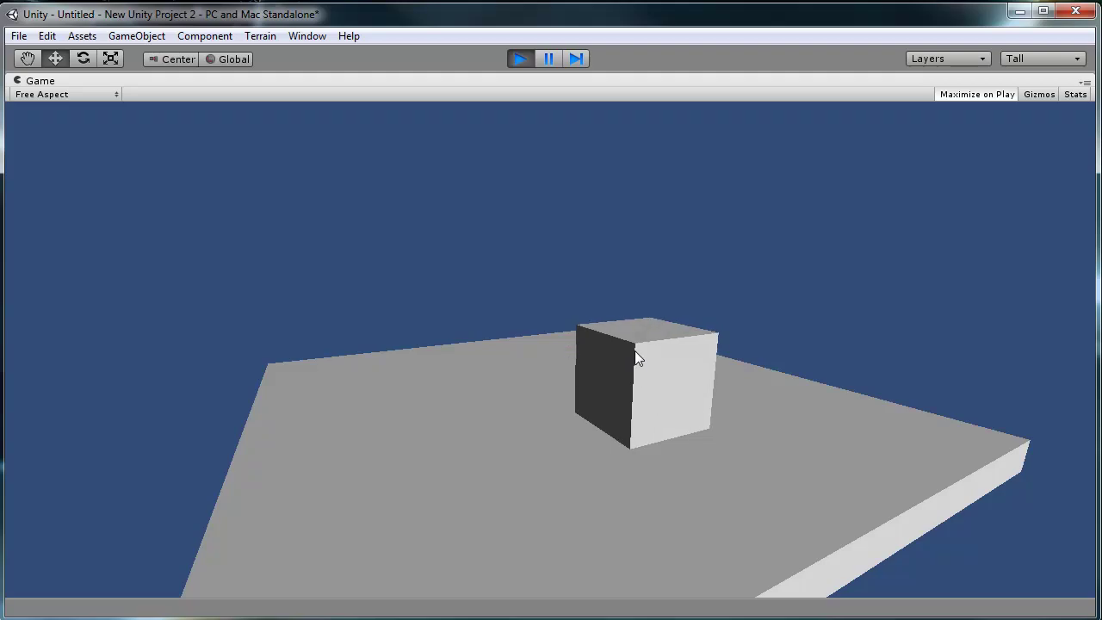
pyautogui.click(608, 345)
pyautogui.click(633, 364)
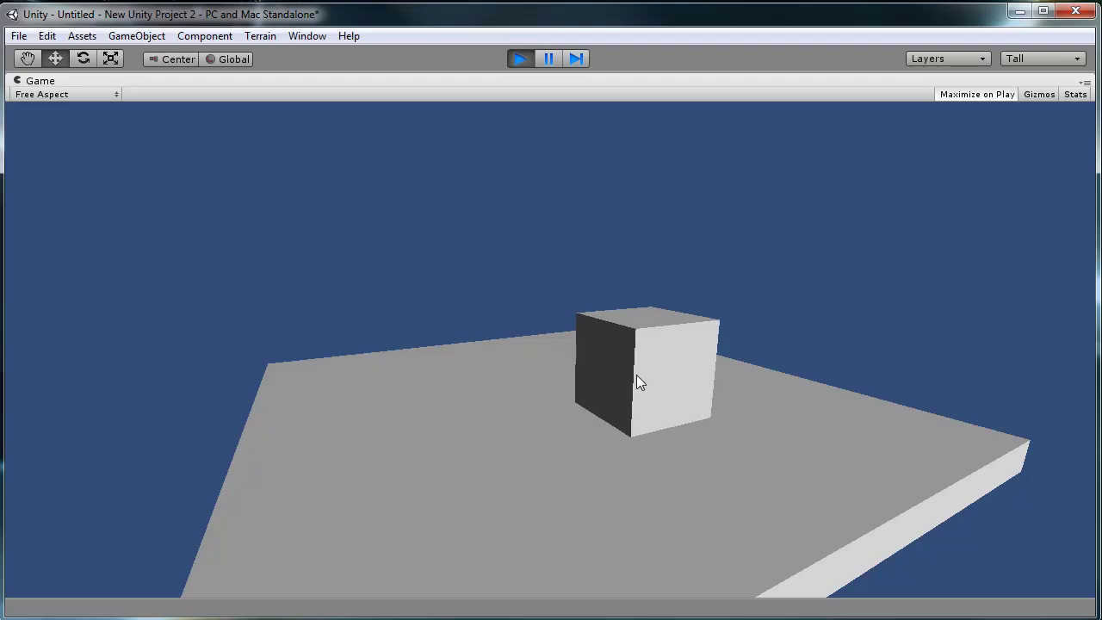
pyautogui.click(637, 373)
pyautogui.click(521, 59)
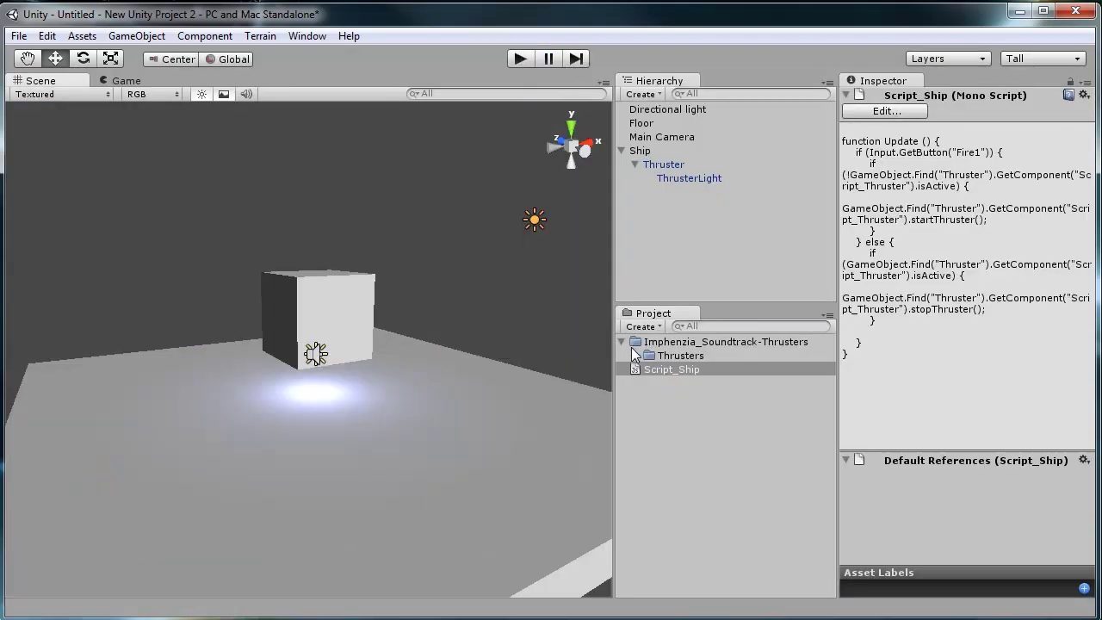
# Lower Prefab_Thruster_1's Thruster Force from 10000 to 7000 and start a play test
pyautogui.click(677, 165)
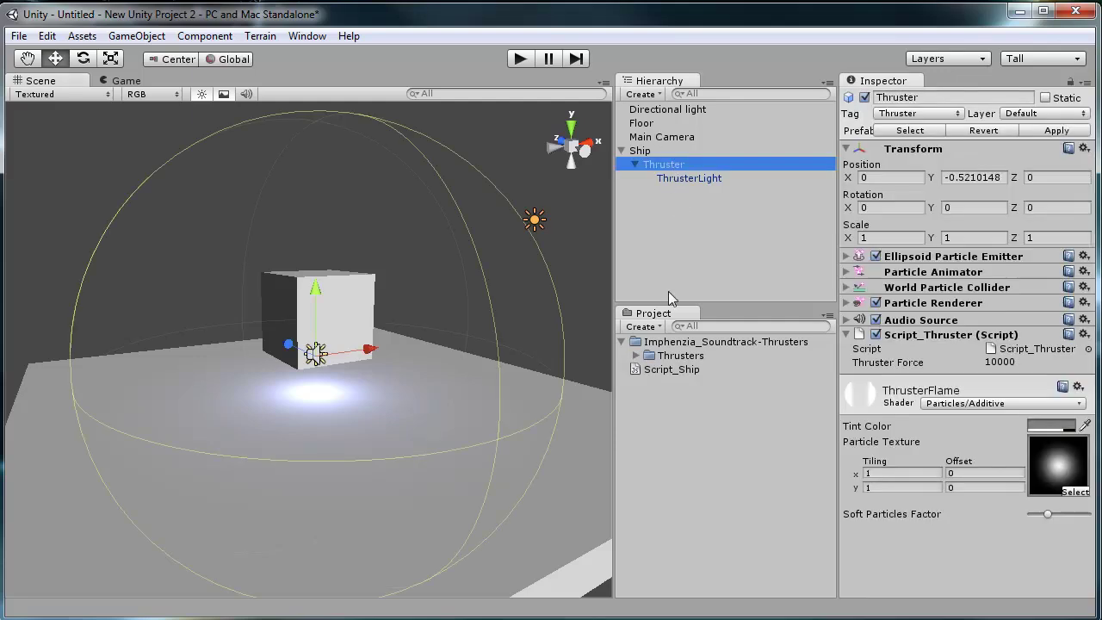
pyautogui.click(635, 355)
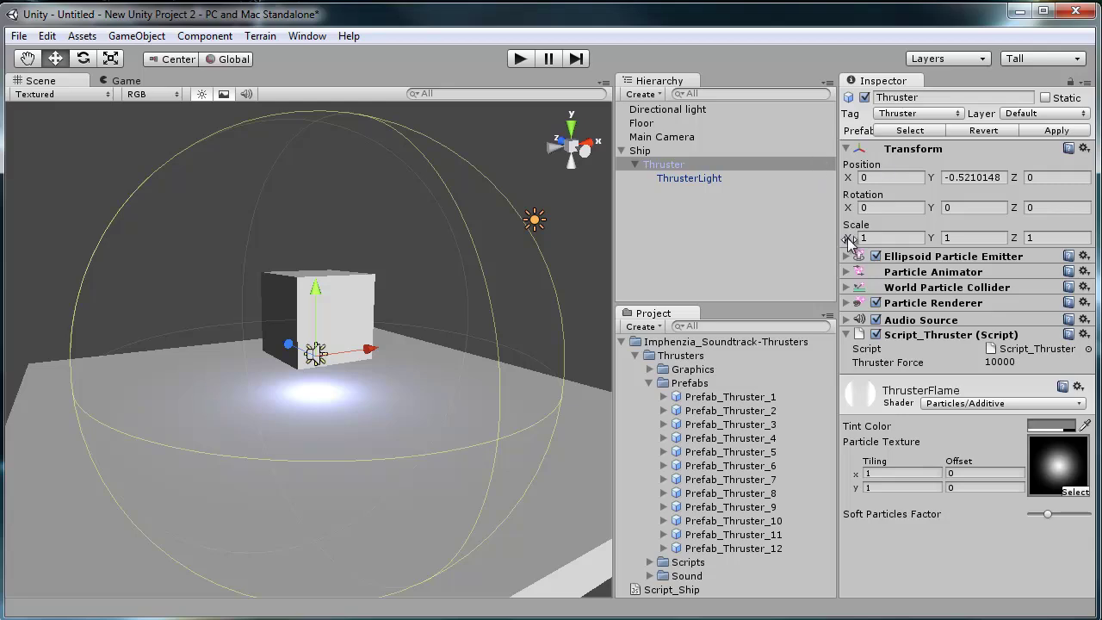
pyautogui.click(732, 397)
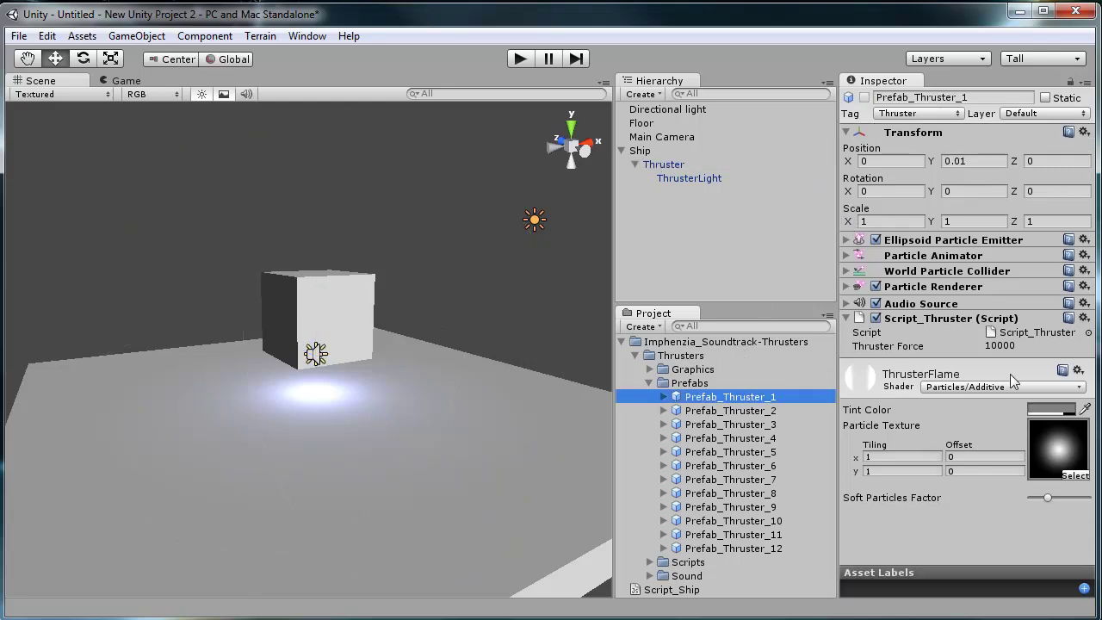
pyautogui.click(999, 345)
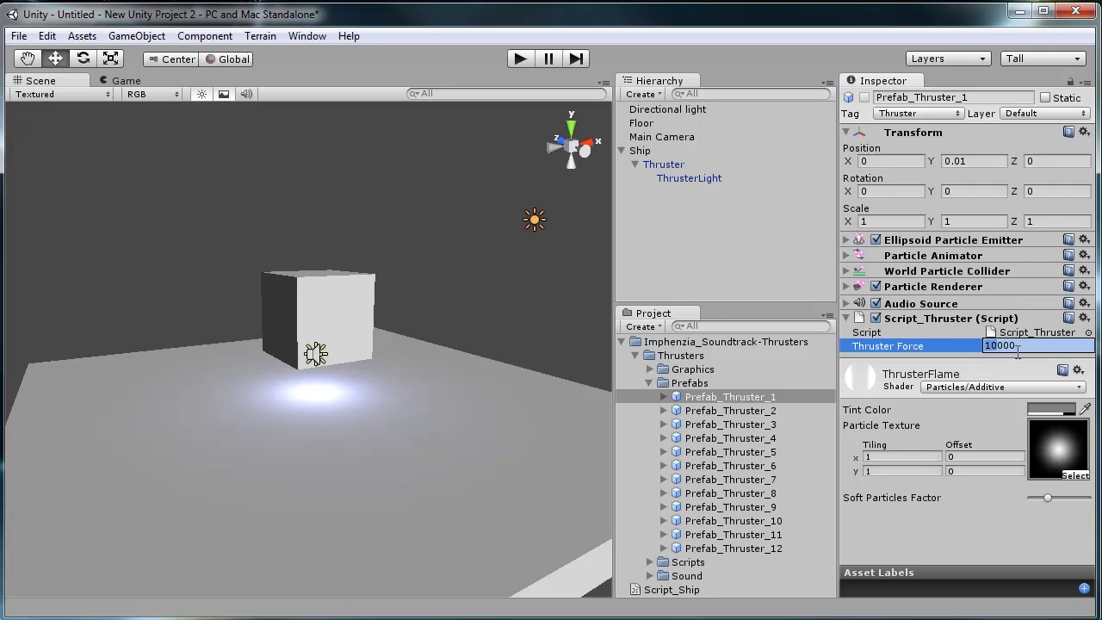
pyautogui.write('7')
pyautogui.press('Return')
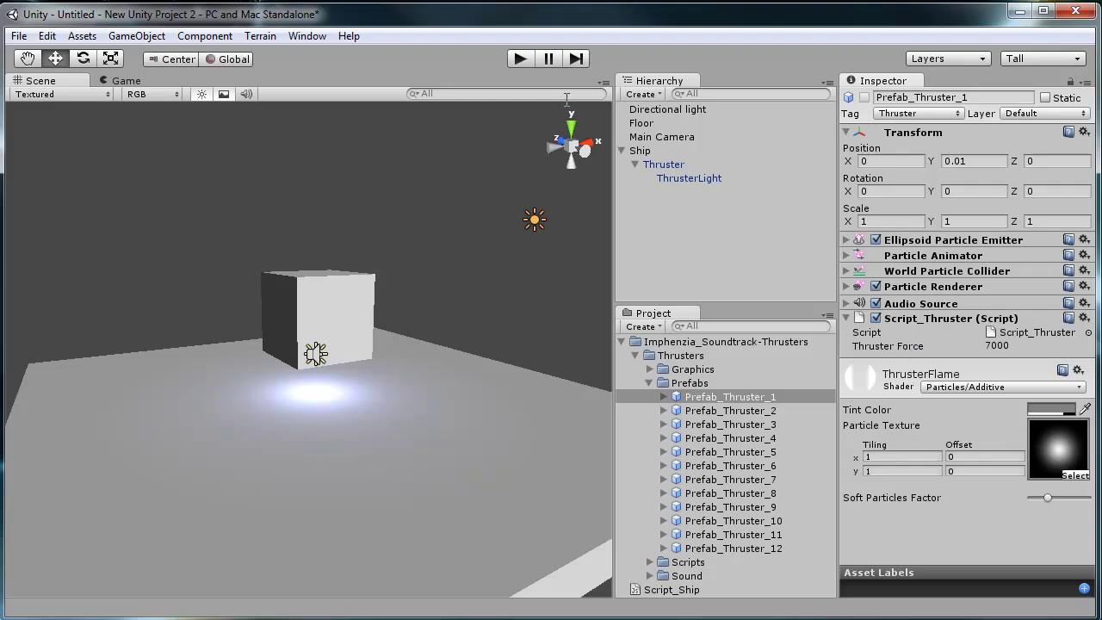
pyautogui.click(521, 58)
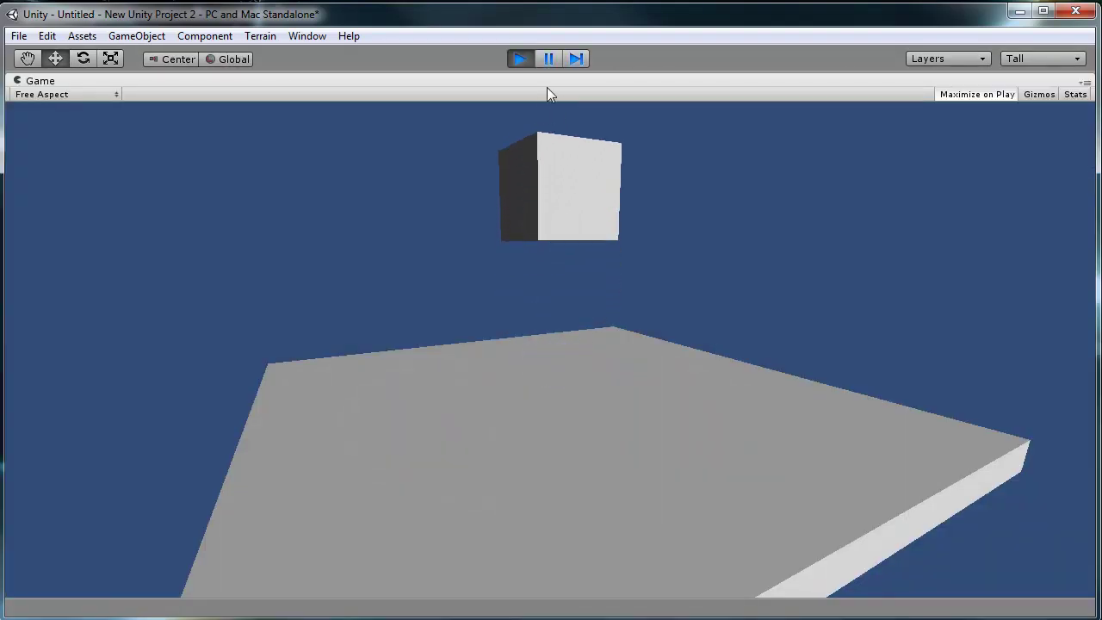
# Set Prefab_Thruster_1's Thruster Force to 5000 and run a quick play test
pyautogui.click(520, 58)
pyautogui.moveTo(987, 345); pyautogui.dragTo(920, 346)
pyautogui.write('5000')
pyautogui.click(520, 58)
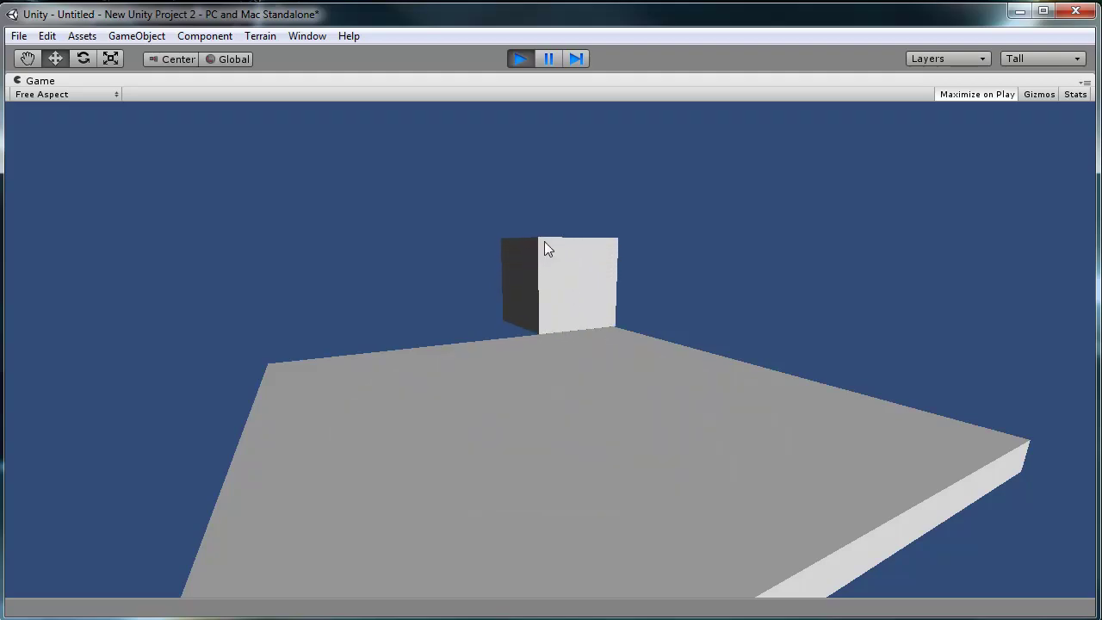
pyautogui.click(521, 58)
# Adjust the Thruster Force again, then play-test and fire to lift the cube
pyautogui.click(988, 345)
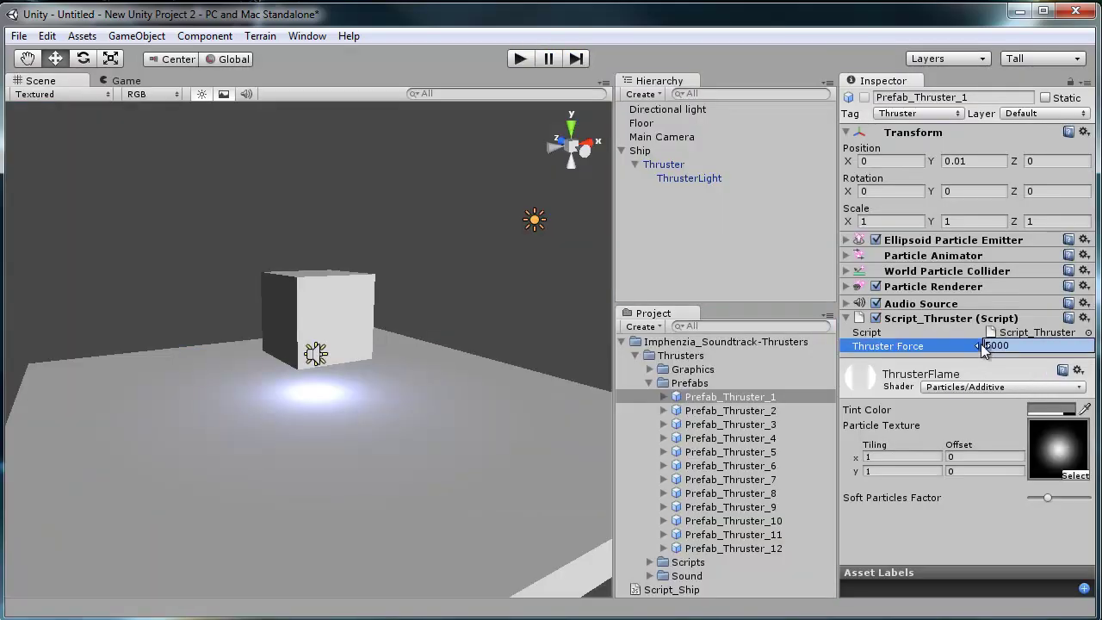
pyautogui.click(520, 59)
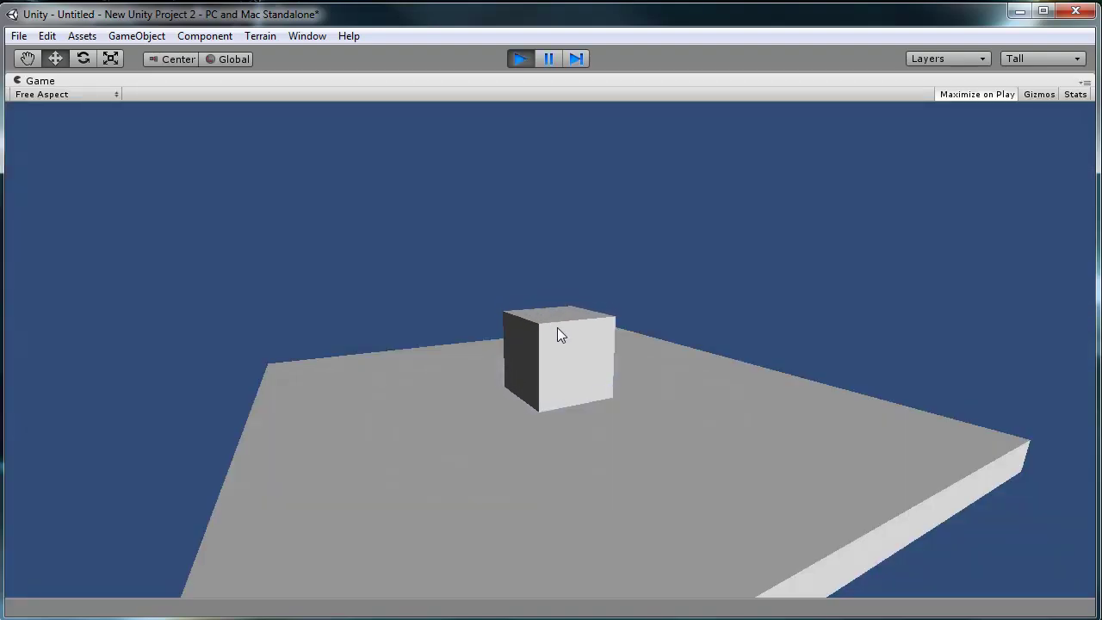
pyautogui.click(561, 339)
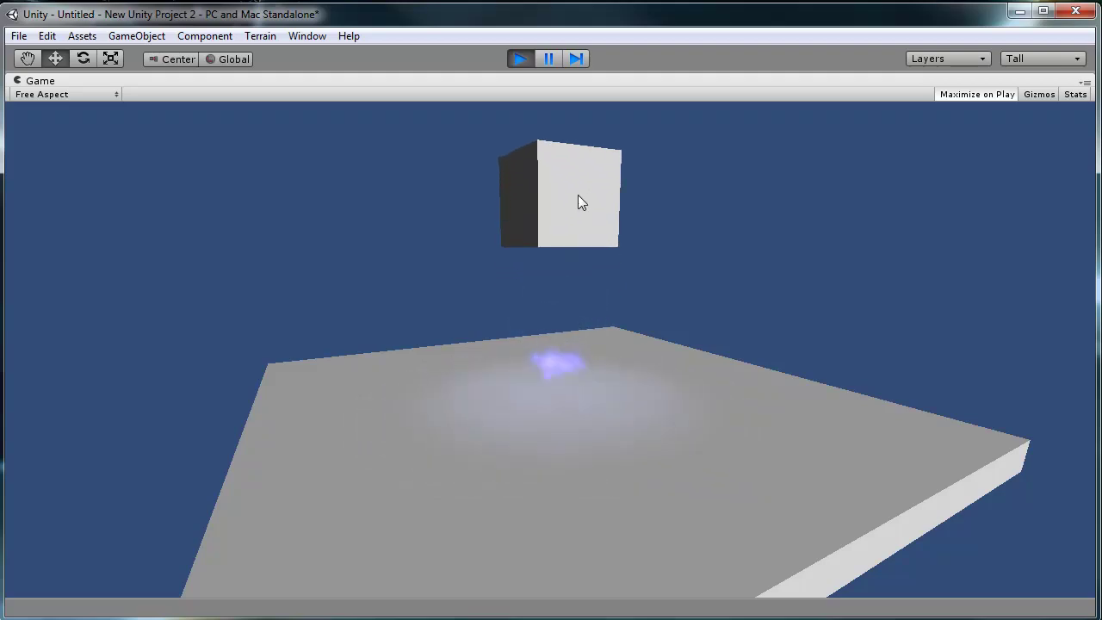
pyautogui.click(520, 59)
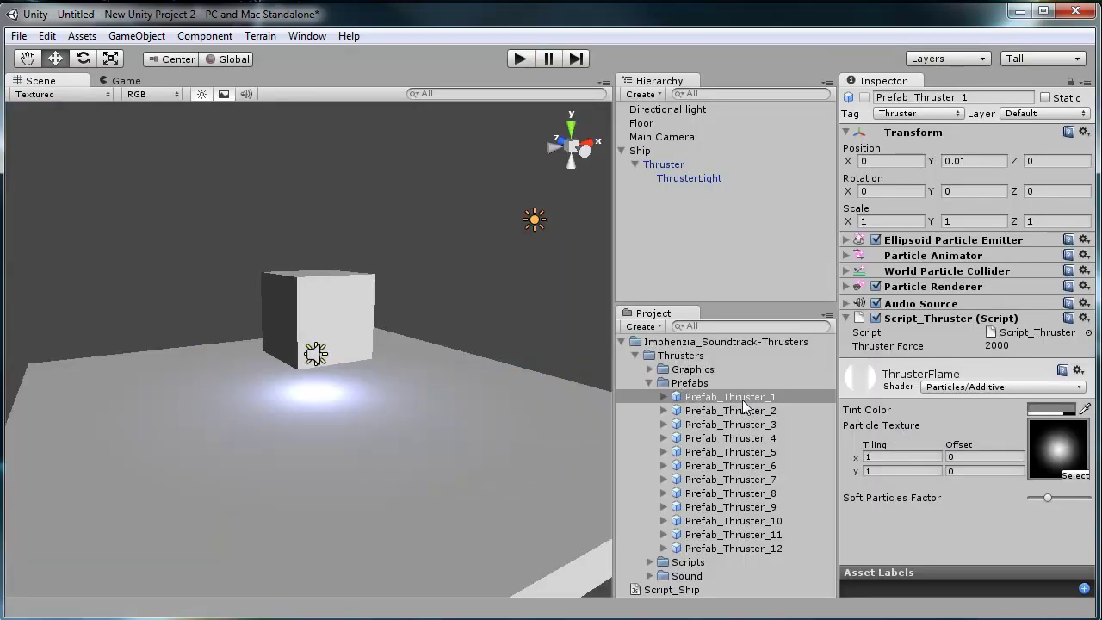
# Give the Thruster under Ship a Thruster Force of 3000 and play-test the cube rising
pyautogui.click(664, 166)
pyautogui.click(997, 361)
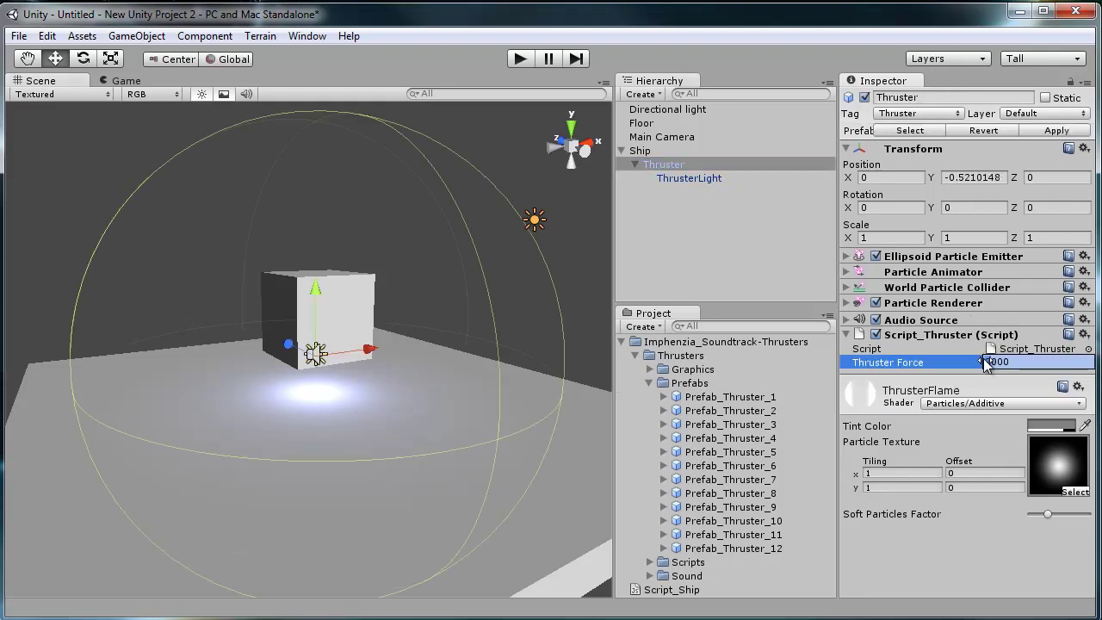
pyautogui.write('2000')
pyautogui.press('Home')
pyautogui.press('Delete')
pyautogui.write('3')
pyautogui.press('Return')
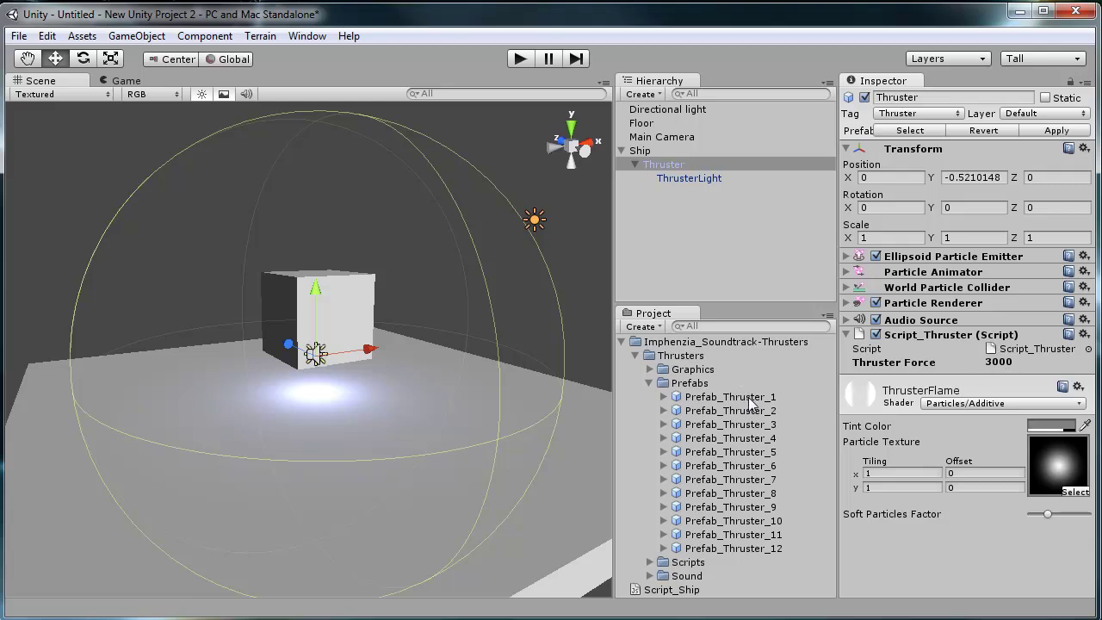
pyautogui.click(523, 58)
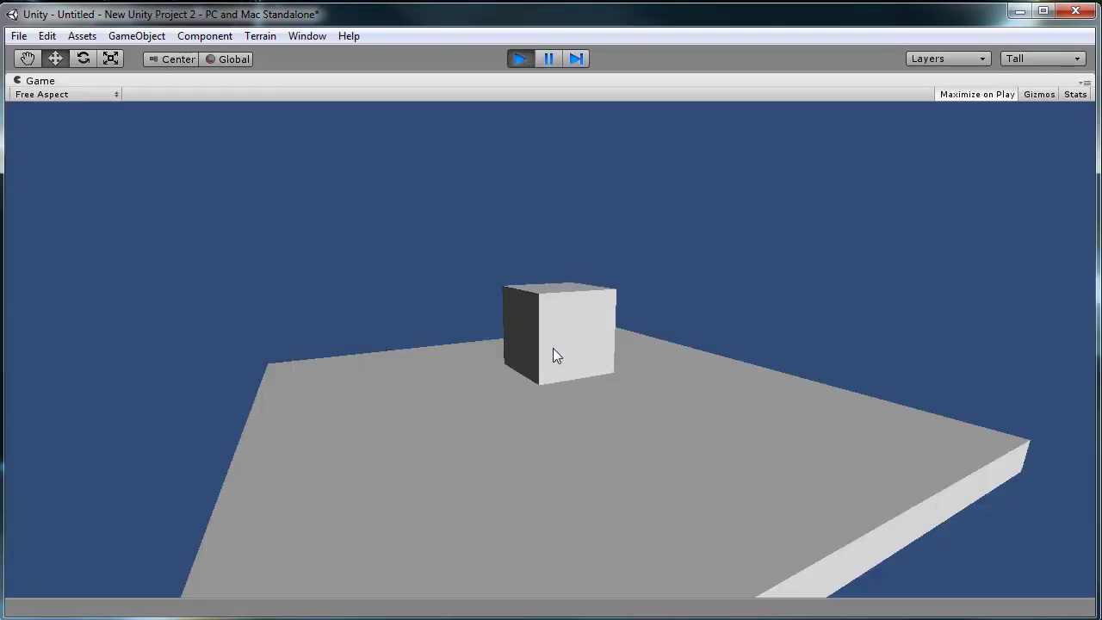
pyautogui.click(520, 59)
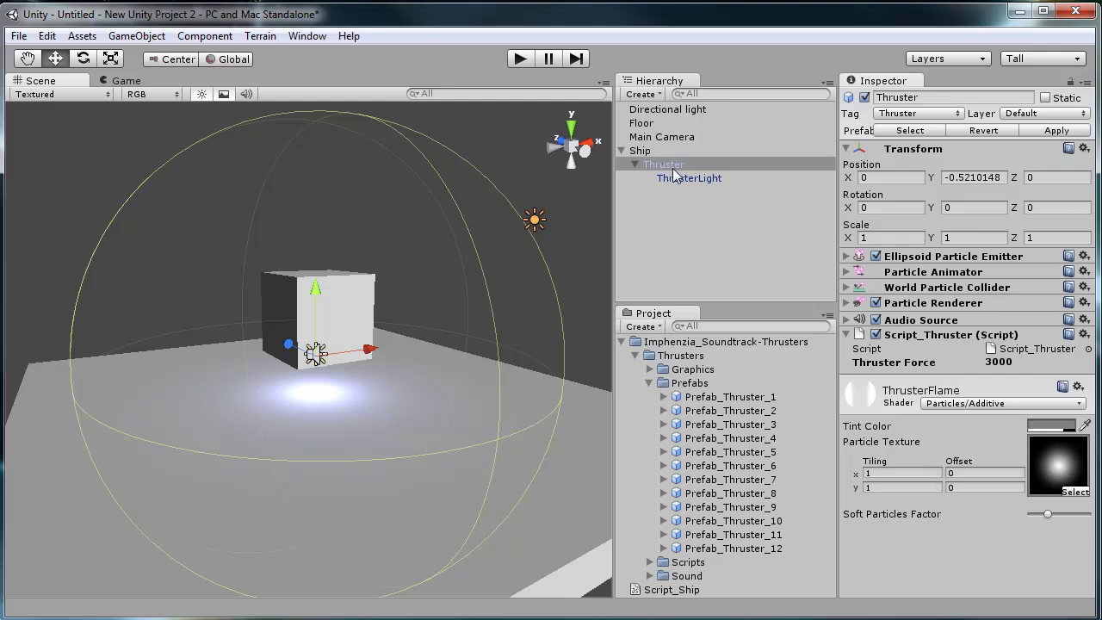
# Delete the old Thruster and its light, and add Prefab_Thruster_2 under Ship
pyautogui.click(674, 166)
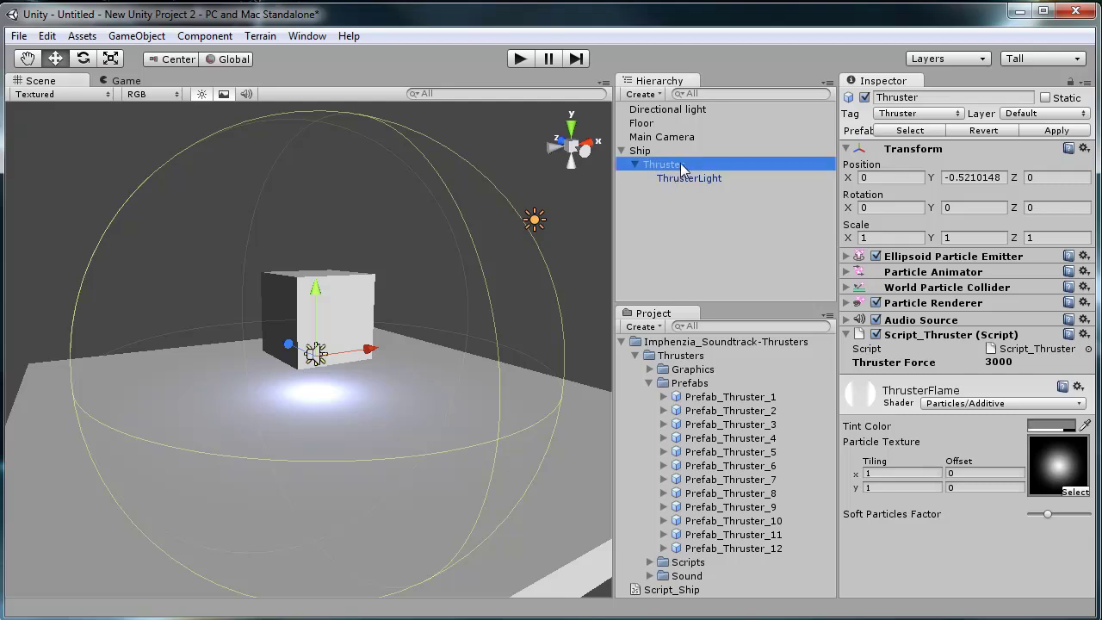
pyautogui.press('Delete')
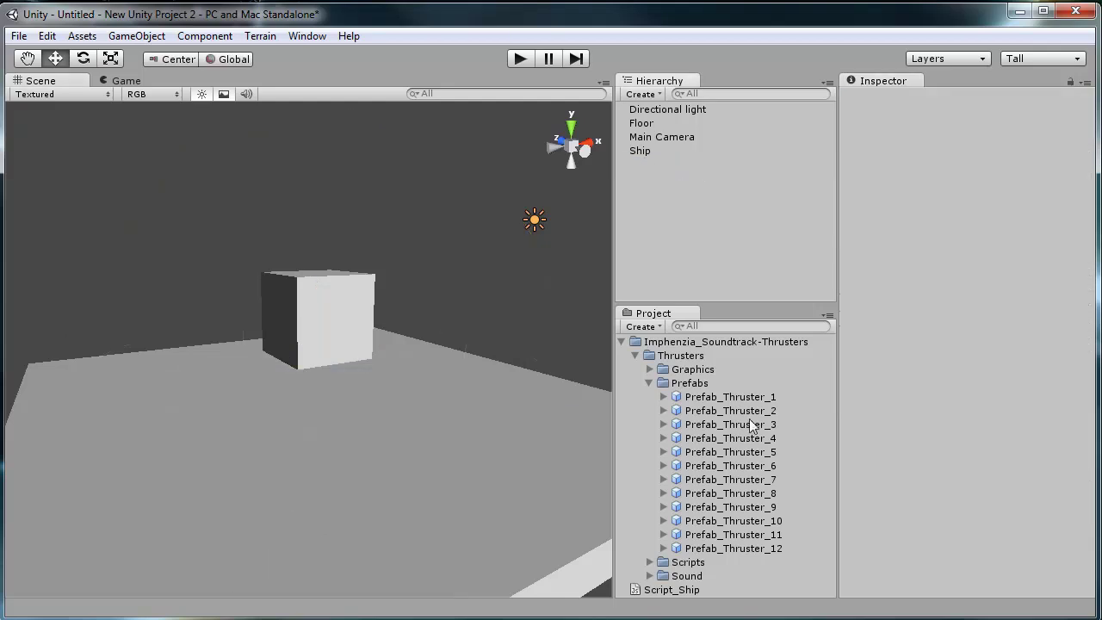
pyautogui.moveTo(749, 410); pyautogui.dragTo(641, 153)
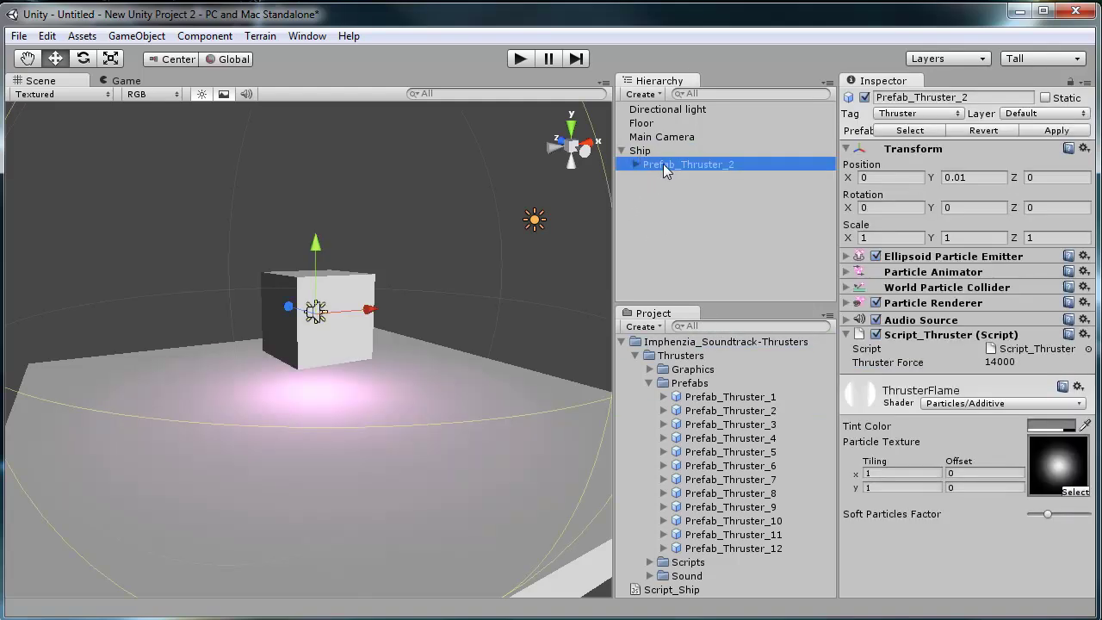
# Rename the new instance 'Thruster', then play-test and fire to launch the cube
pyautogui.click(669, 166)
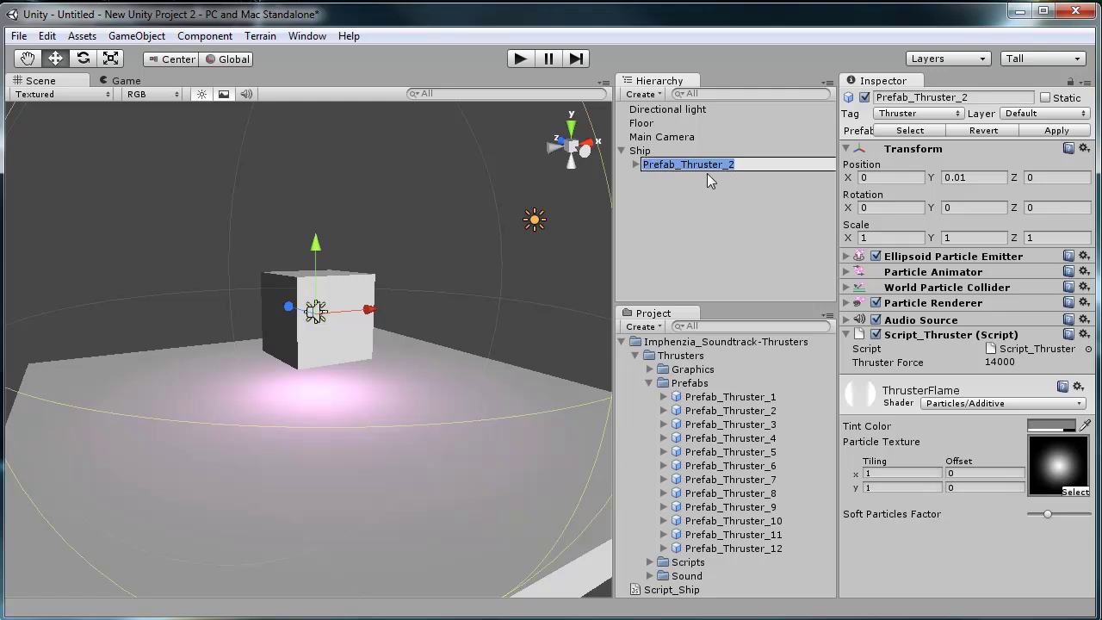
pyautogui.write('Thruster')
pyautogui.press('Return')
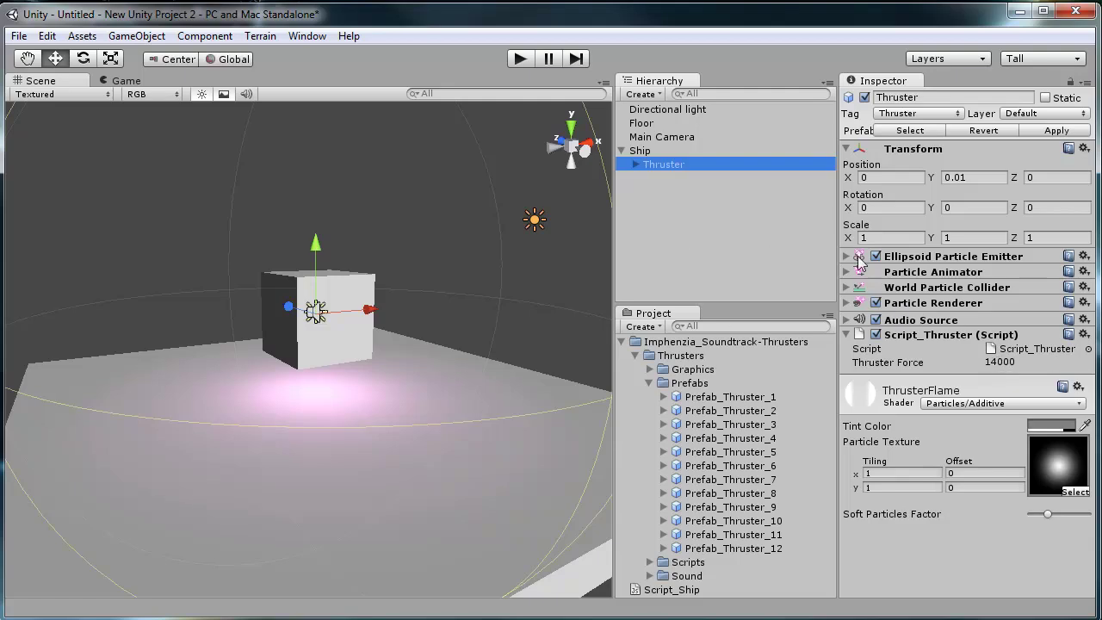
pyautogui.click(522, 58)
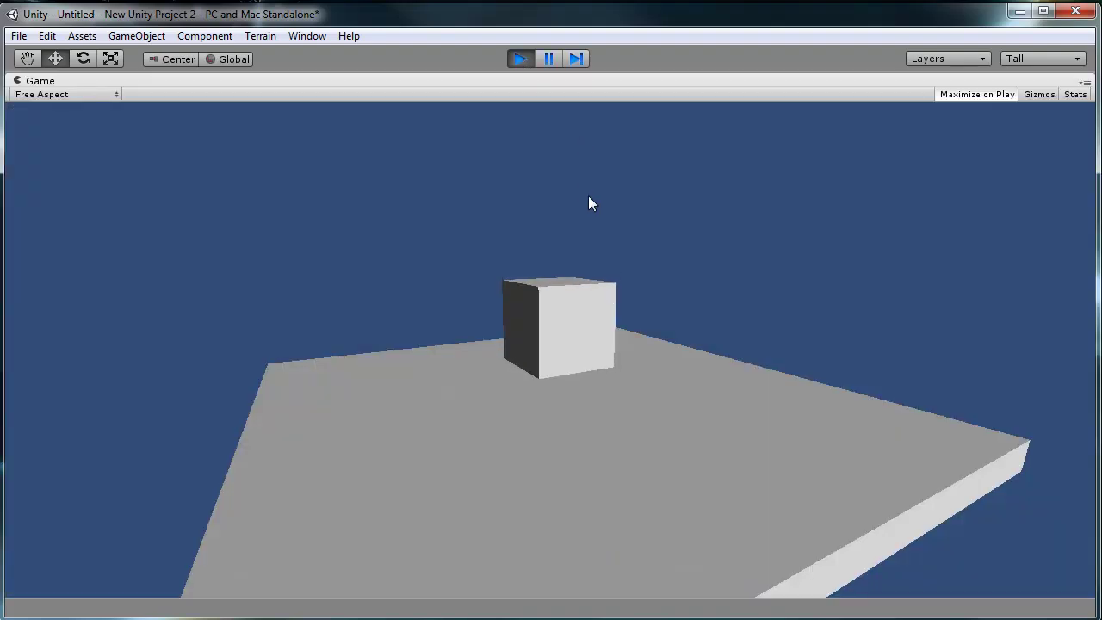
pyautogui.click(564, 332)
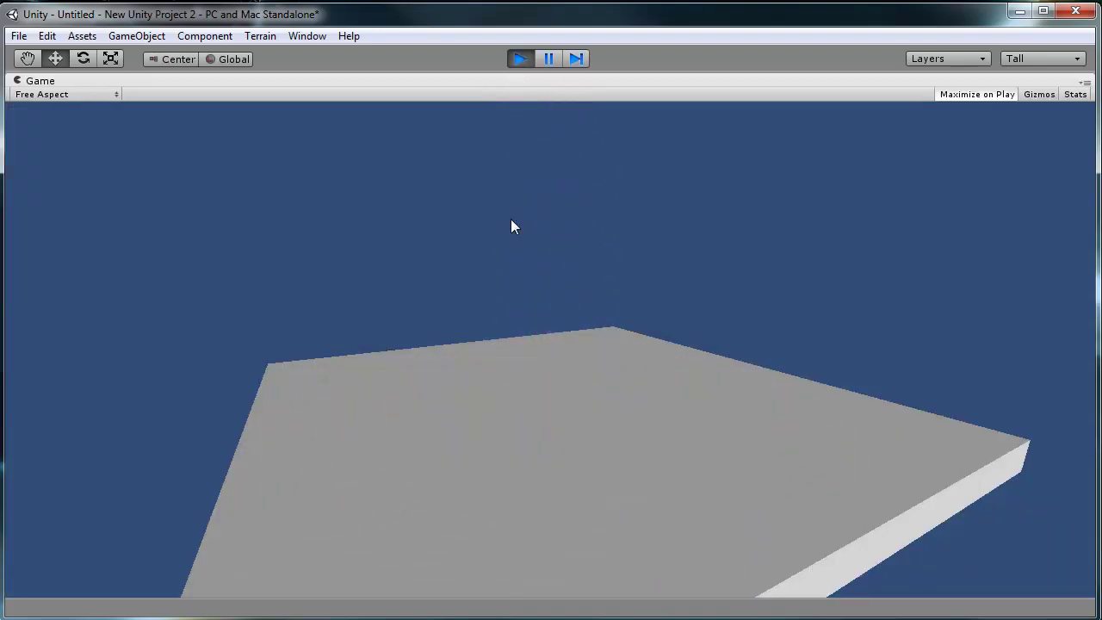
# Lower the new Thruster's Thruster Force from 14000 to 4000 and play-test the hover
pyautogui.click(520, 58)
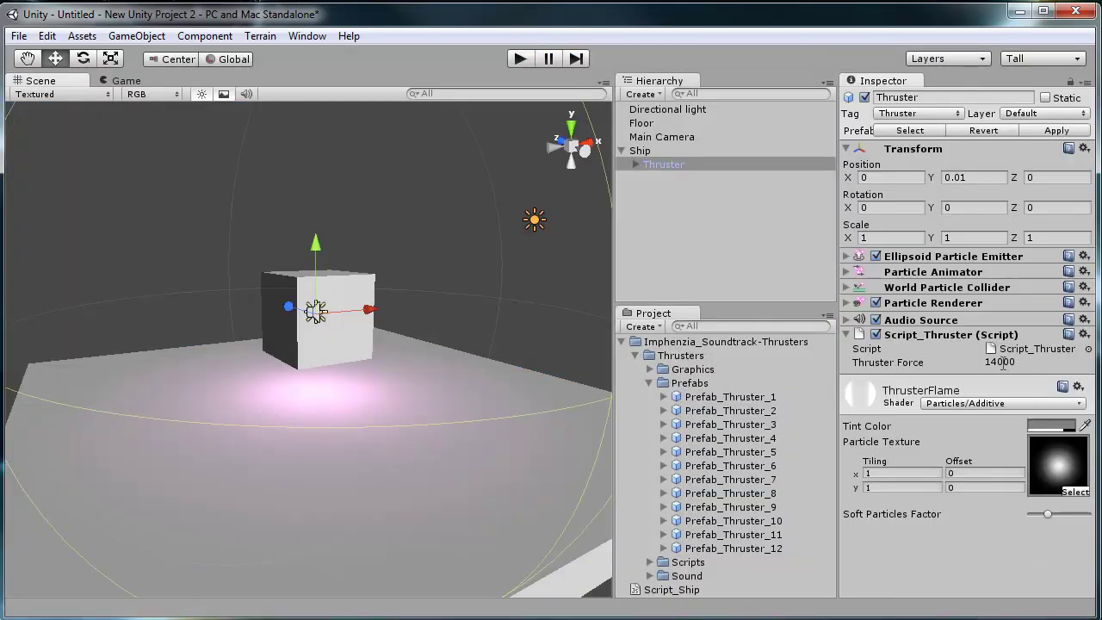
pyautogui.click(1003, 361)
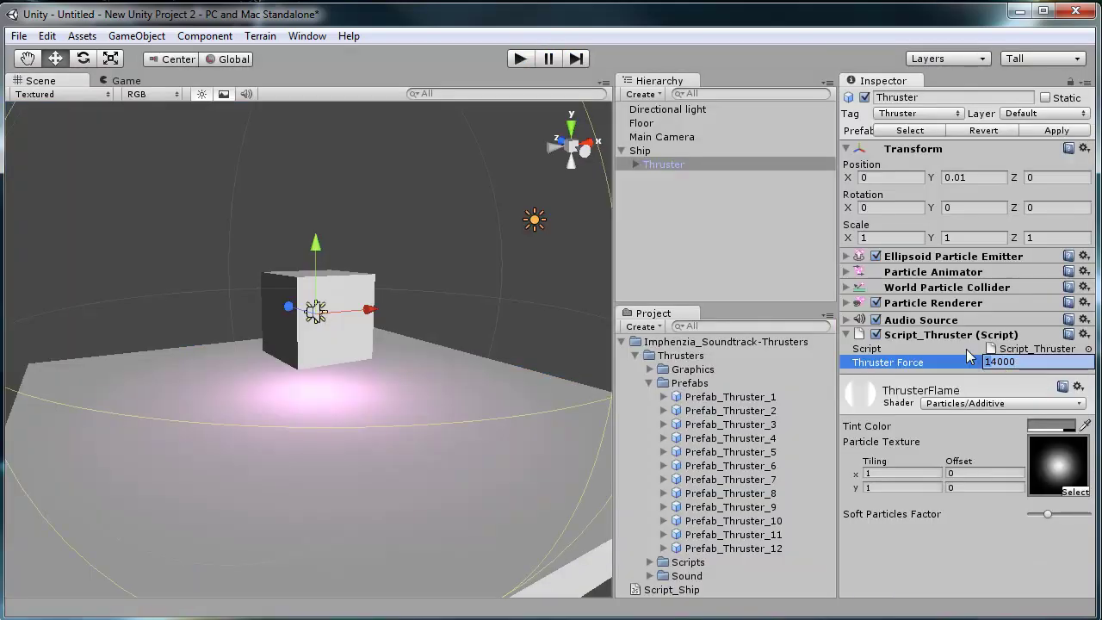
pyautogui.press('Delete')
pyautogui.click(521, 58)
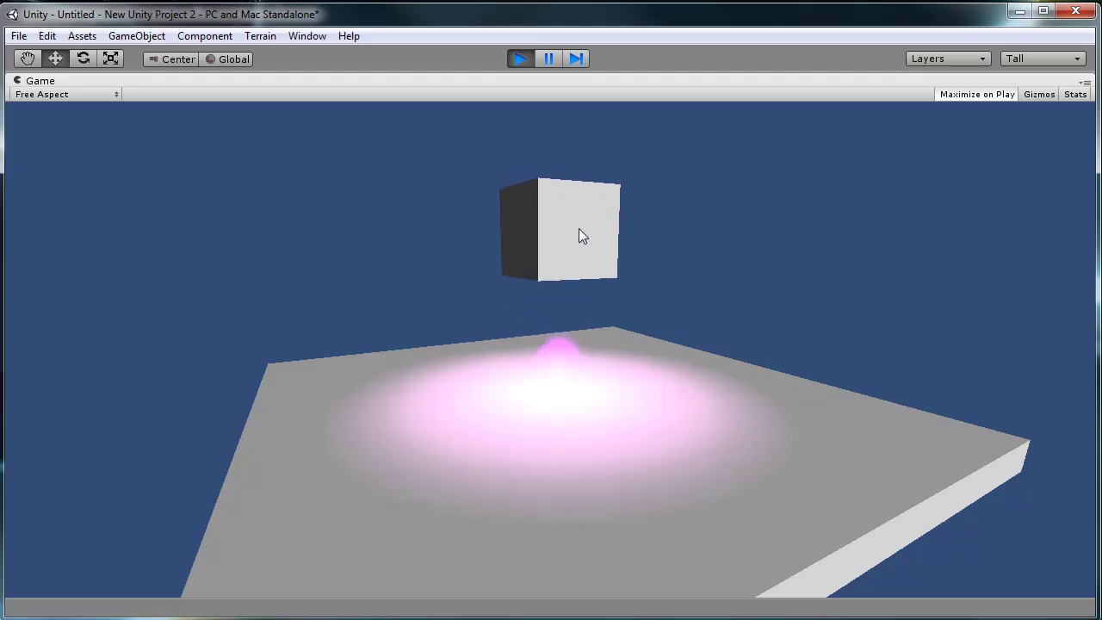
pyautogui.click(519, 57)
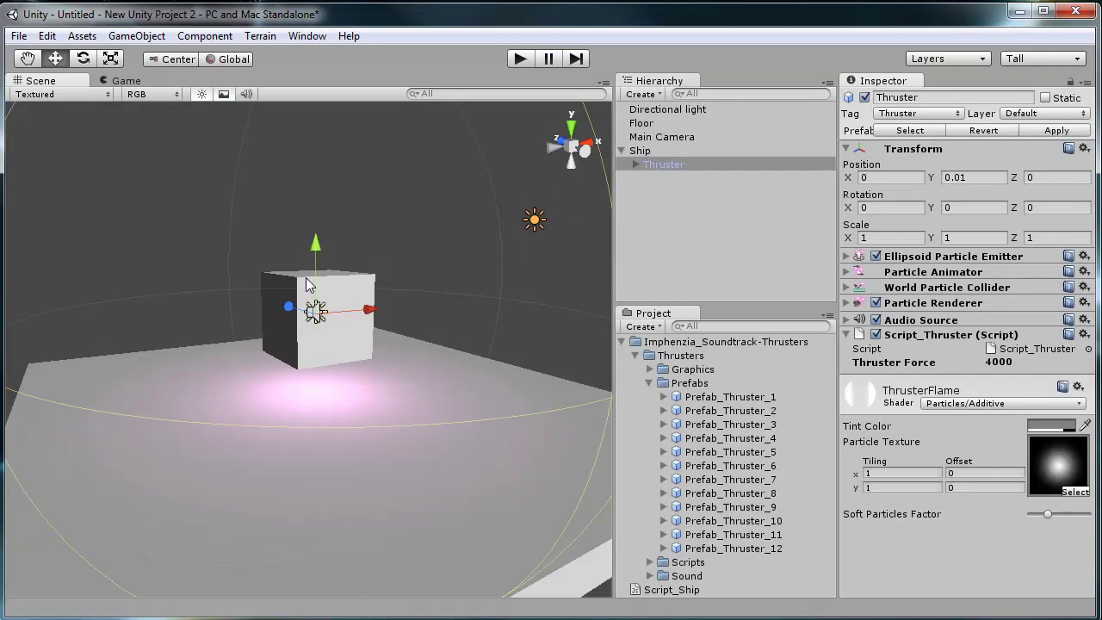
# Move the Thruster down to Position Y -0.718845 under the cube, play-testing after each move
pyautogui.moveTo(316, 249); pyautogui.dragTo(317, 295)
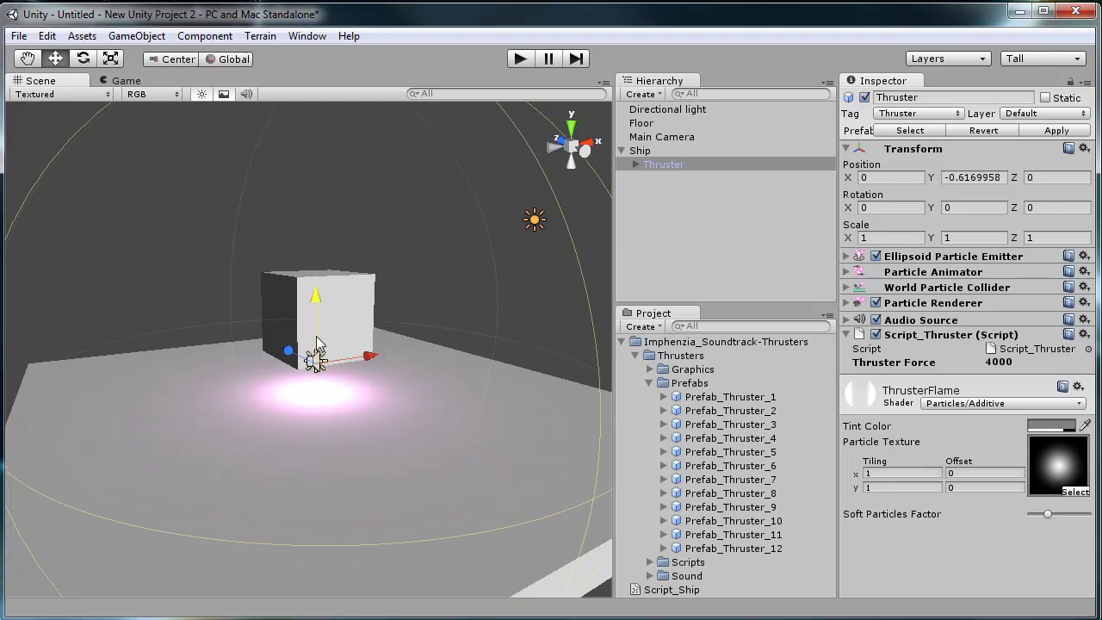
pyautogui.click(520, 58)
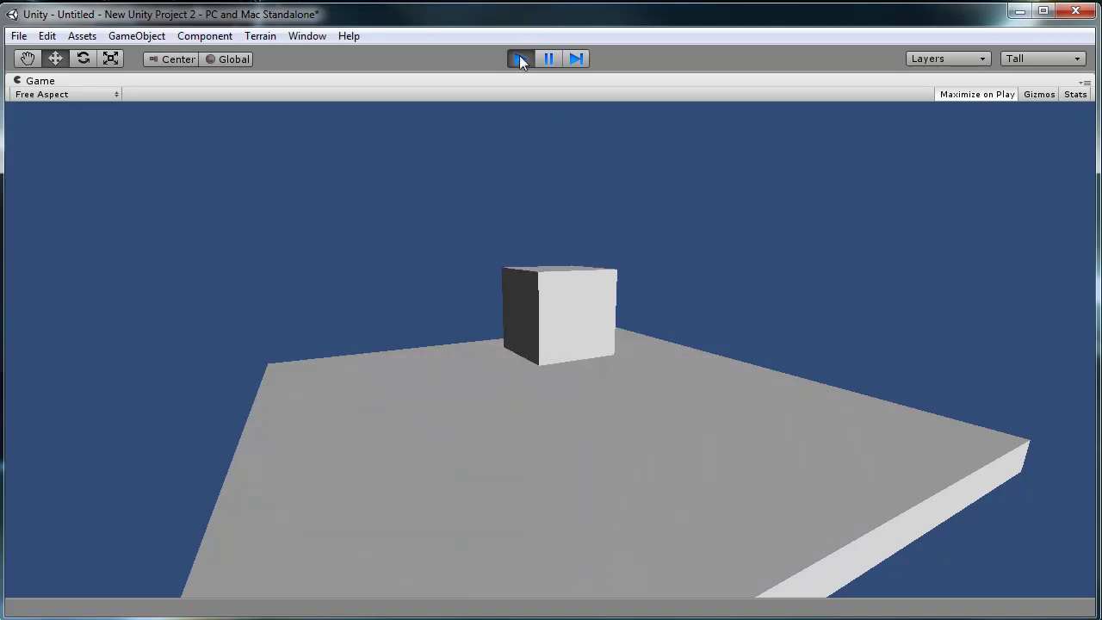
pyautogui.click(521, 59)
pyautogui.moveTo(311, 294); pyautogui.dragTo(317, 302)
pyautogui.hotkey('ctrl', 'p')
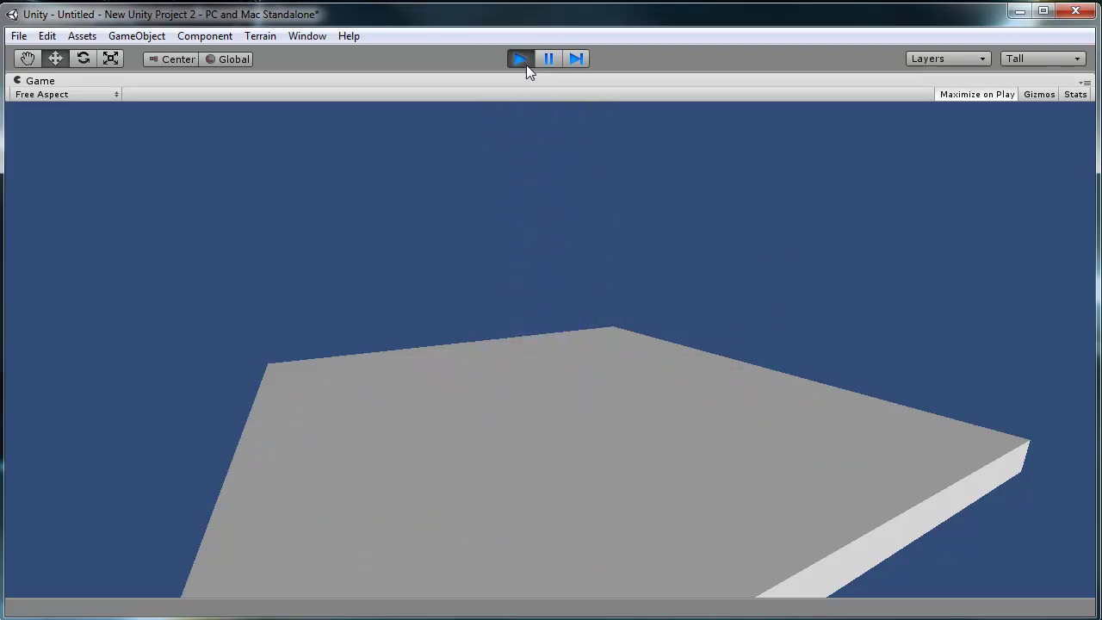
pyautogui.click(520, 59)
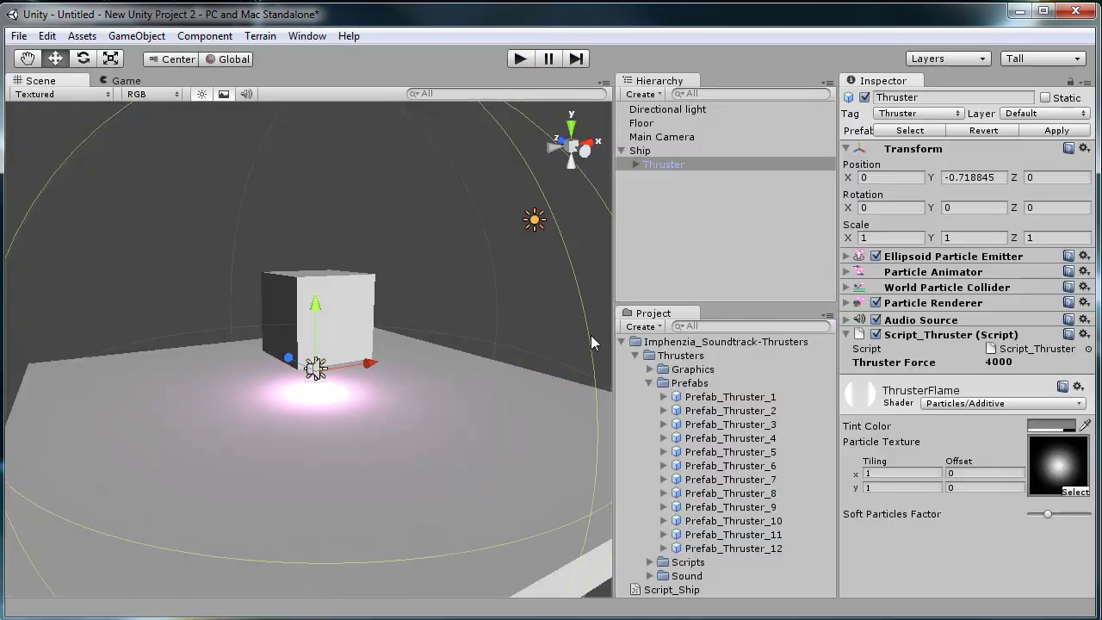
# Set the Ship cube's Scale X, Y and Z to 1
pyautogui.click(319, 308)
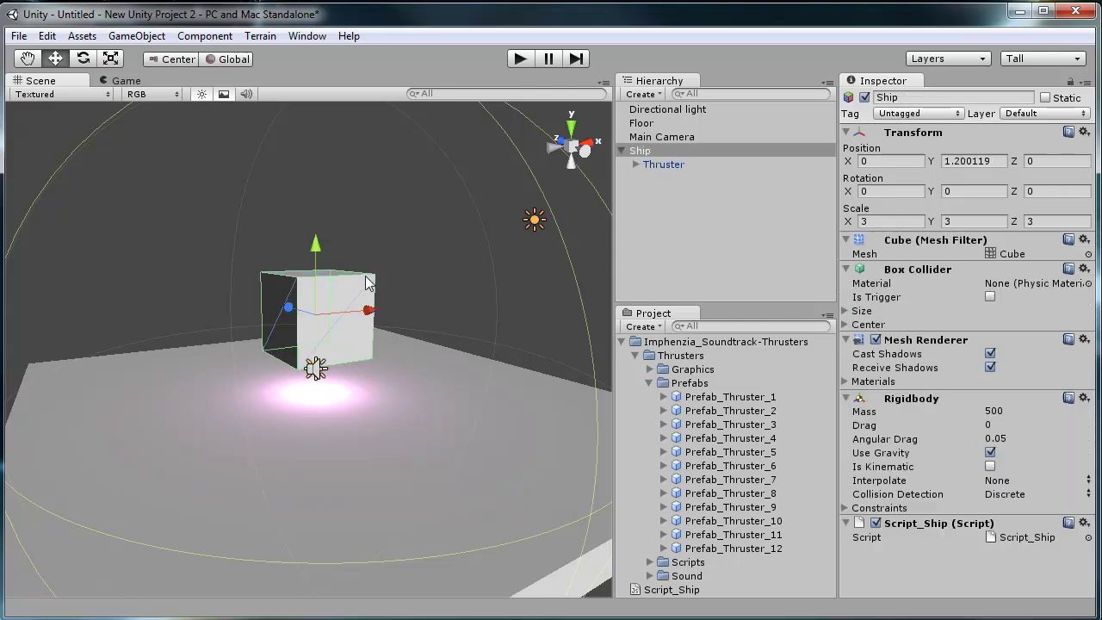
pyautogui.click(911, 223)
pyautogui.write('1')
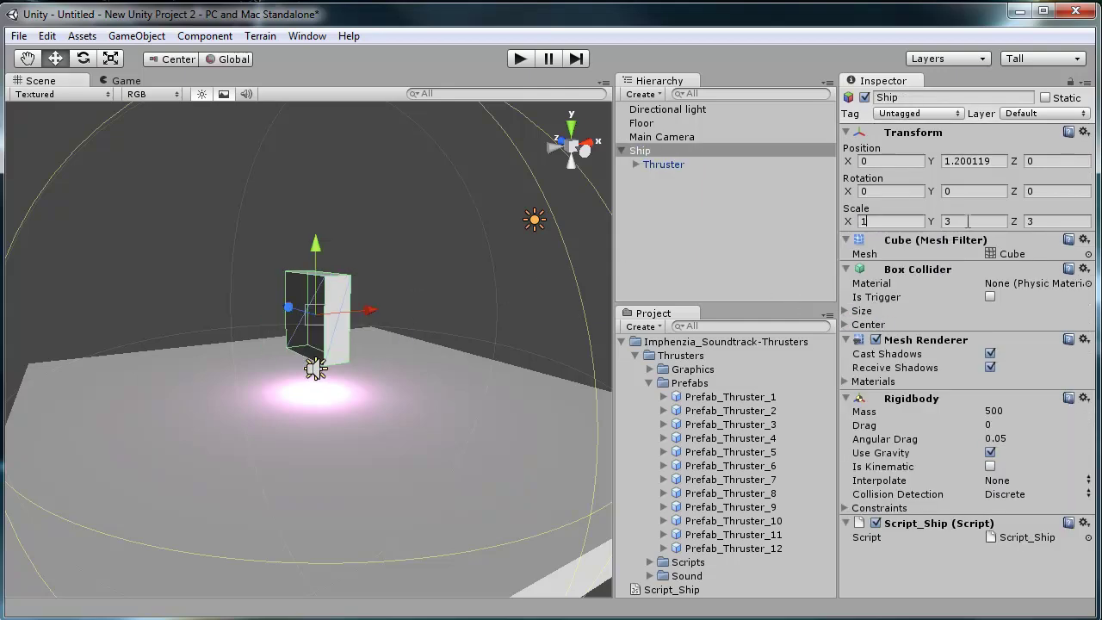
pyautogui.click(968, 222)
pyautogui.write('1')
pyautogui.click(1059, 222)
pyautogui.write('1')
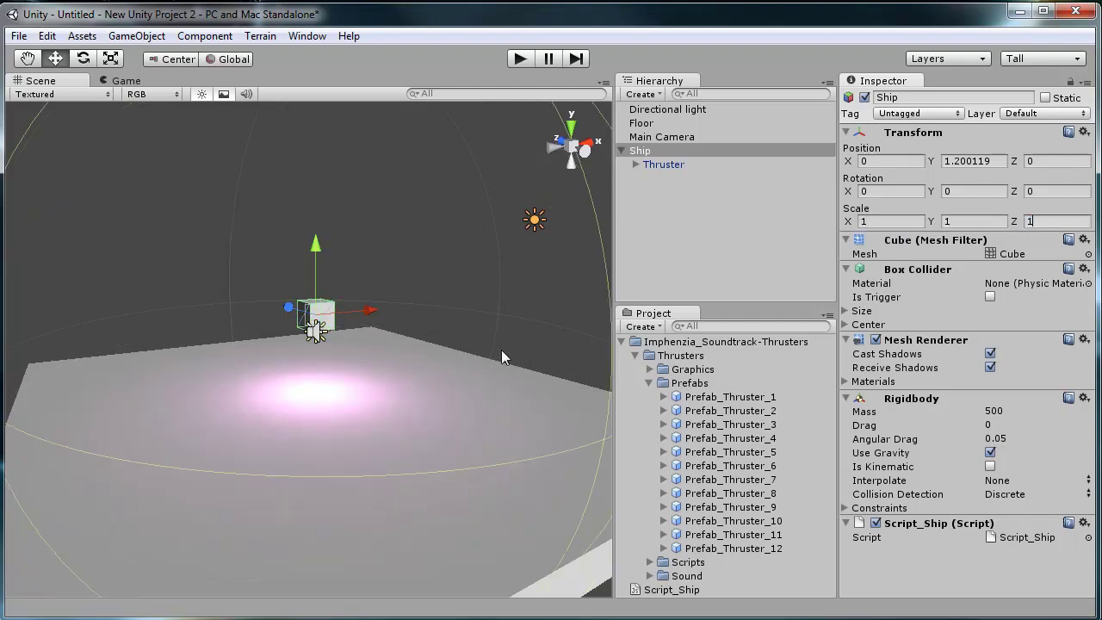
# Move the Thruster just beneath the smaller cube to Y -0.685 and play-test
pyautogui.click(663, 164)
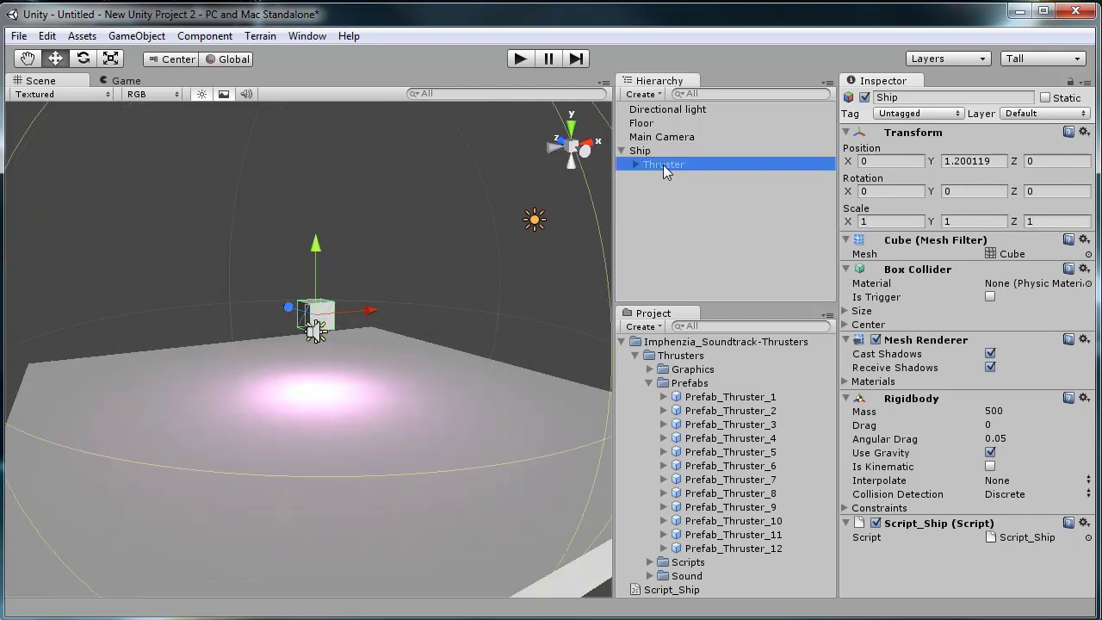
pyautogui.moveTo(321, 267); pyautogui.dragTo(329, 280)
pyautogui.click(520, 58)
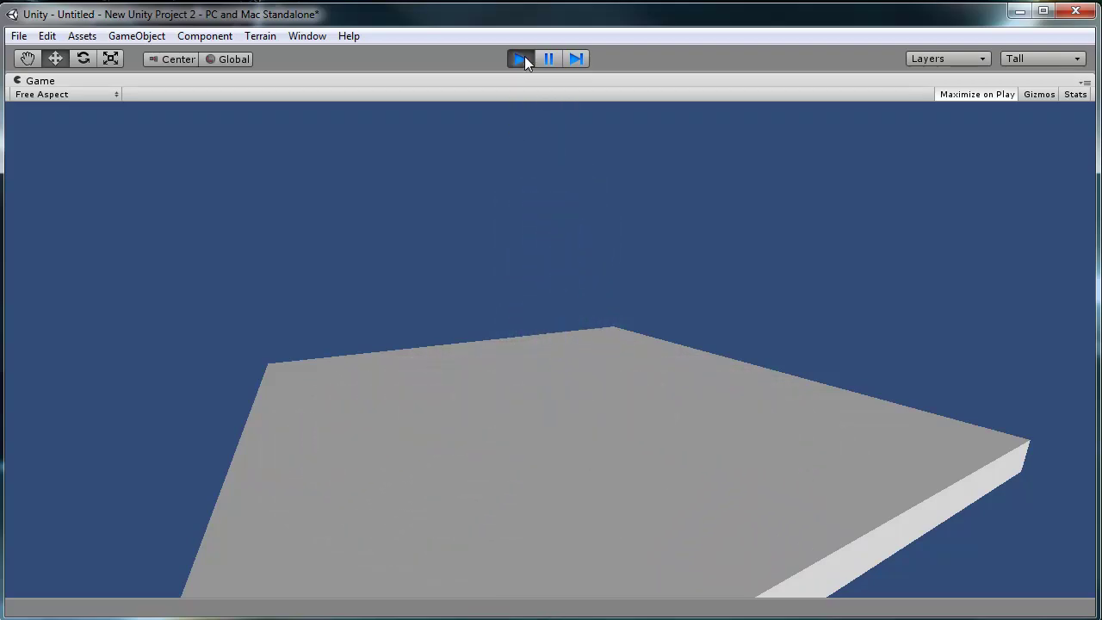
pyautogui.click(520, 59)
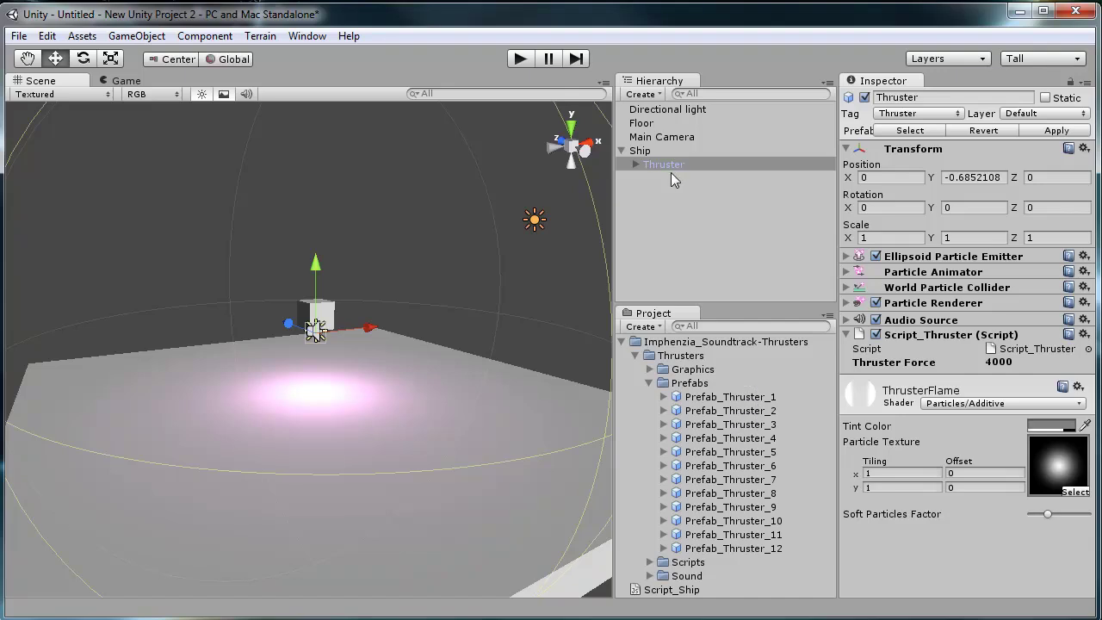
# Select the Thruster and expand its Ellipsoid Particle Emitter settings
pyautogui.click(636, 164)
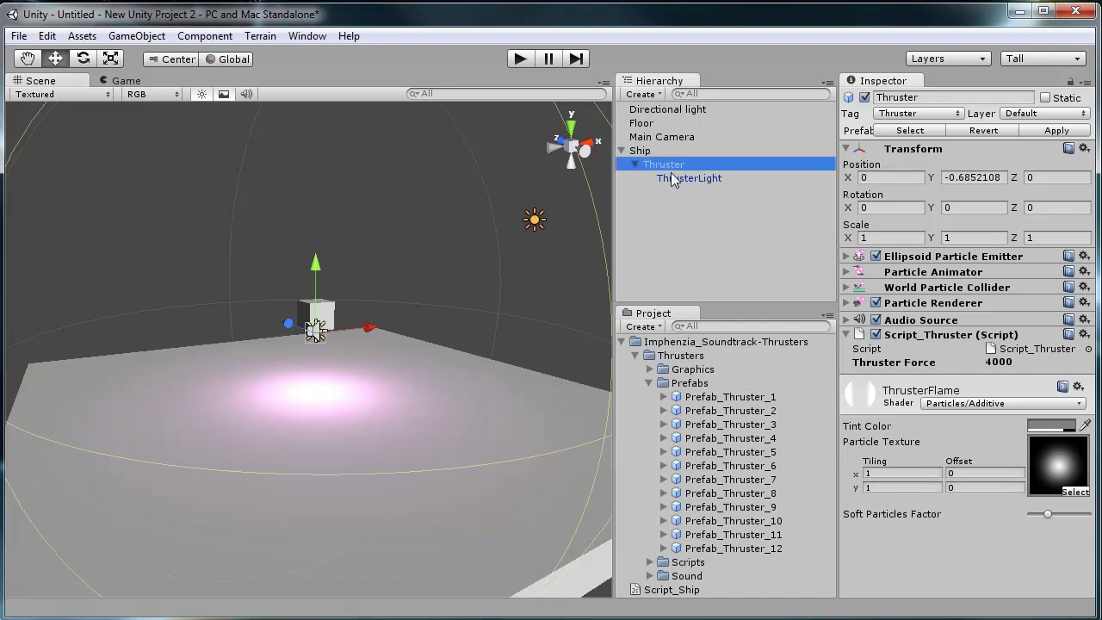
pyautogui.click(847, 256)
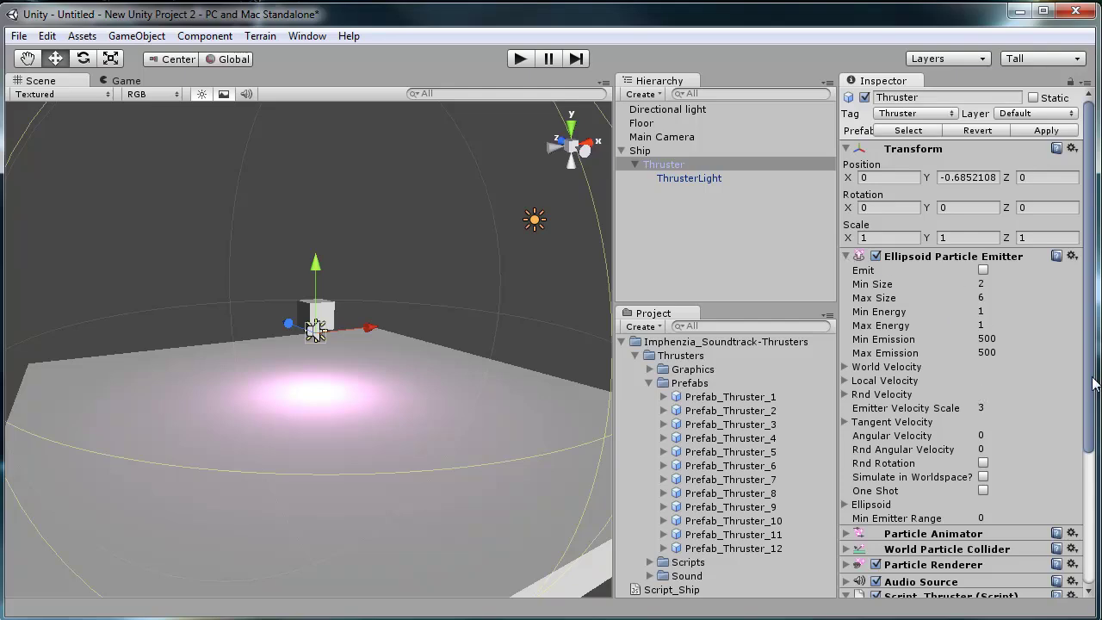
pyautogui.scroll(-5, 1090, 382)
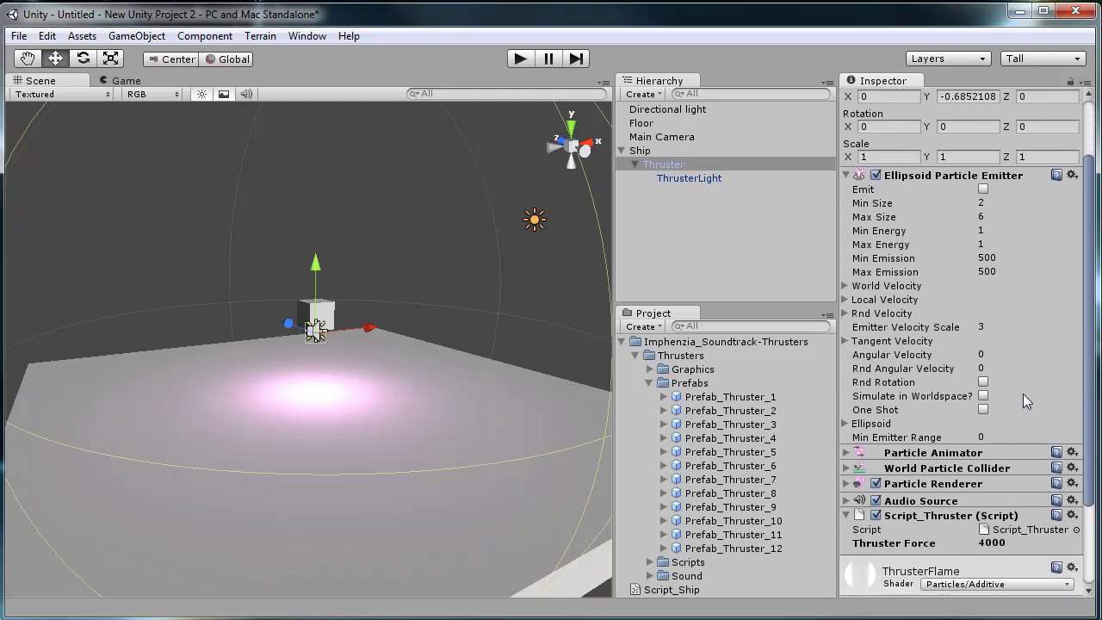
pyautogui.click(857, 425)
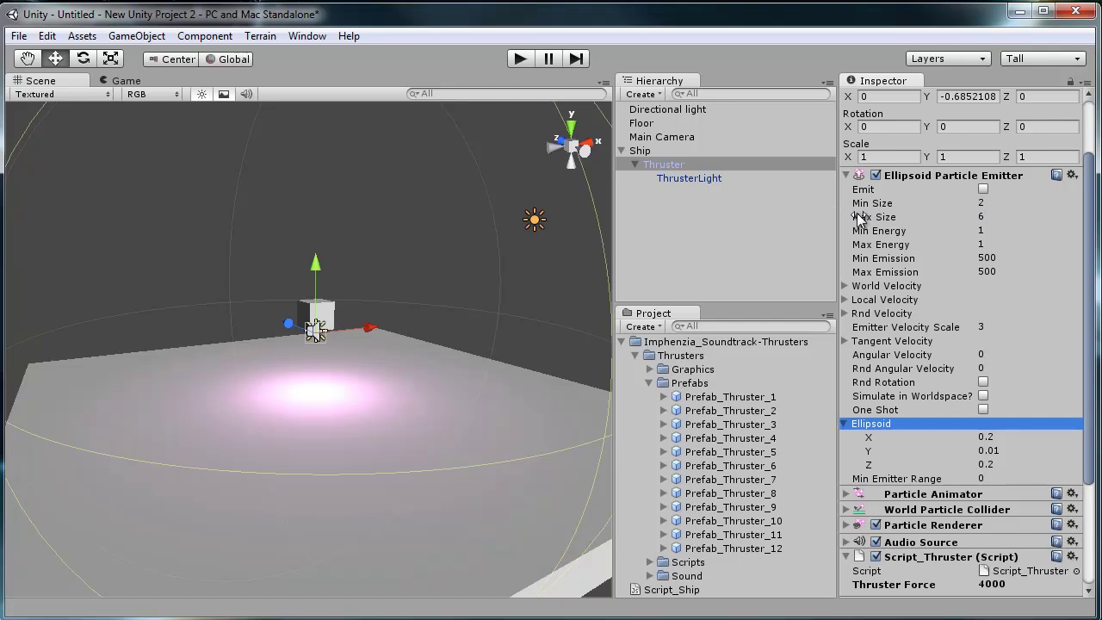
# Set the emitter's Min Size to 0.3 and Max Size to 2, then run the scene
pyautogui.click(979, 204)
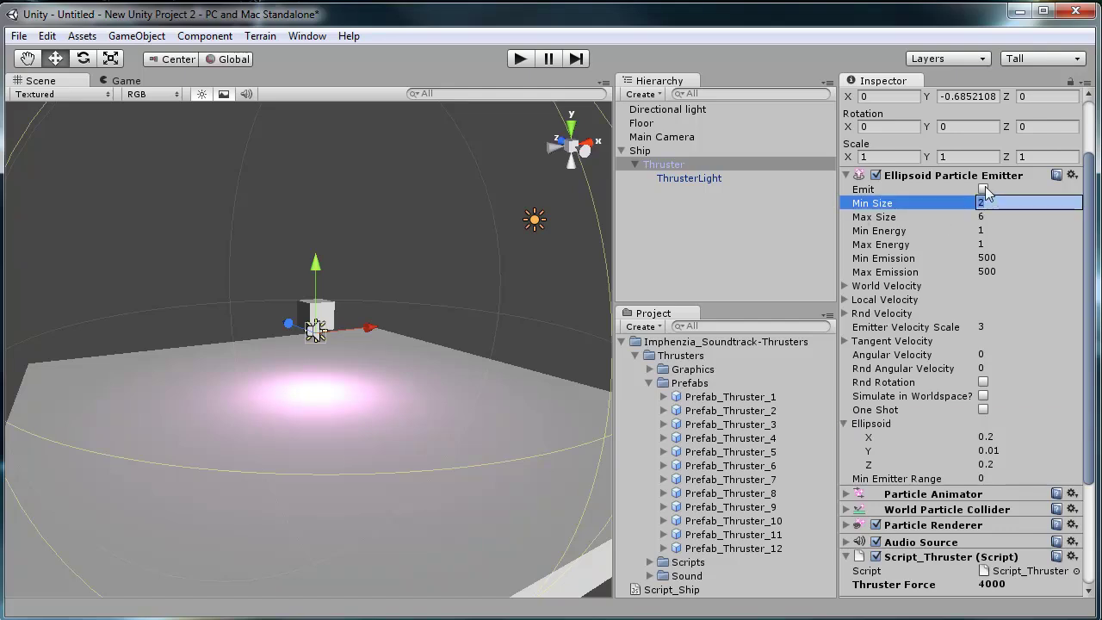
pyautogui.write('0.3')
pyautogui.click(982, 217)
pyautogui.write('2')
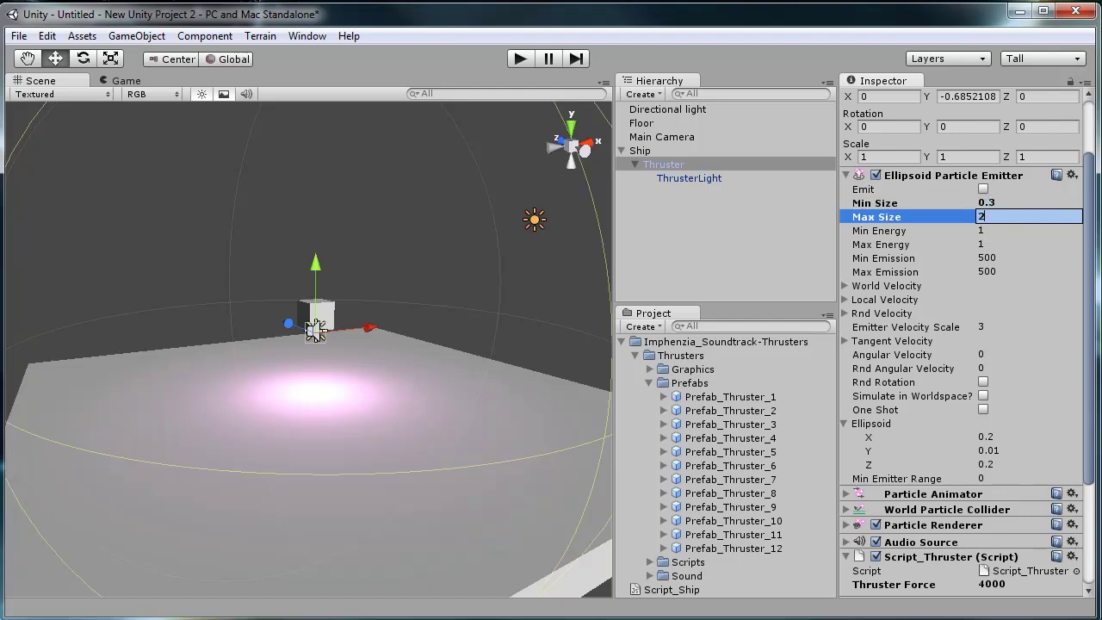
pyautogui.click(522, 59)
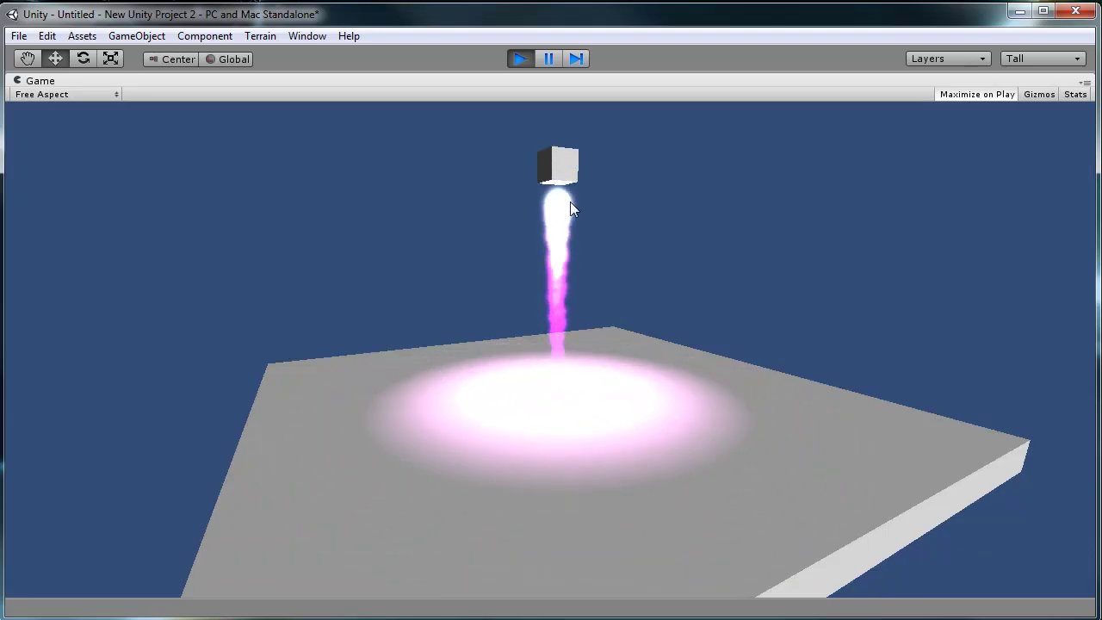
# Change the emitter's Local Velocity Y from -10 to -3 and start a new play test
pyautogui.click(520, 59)
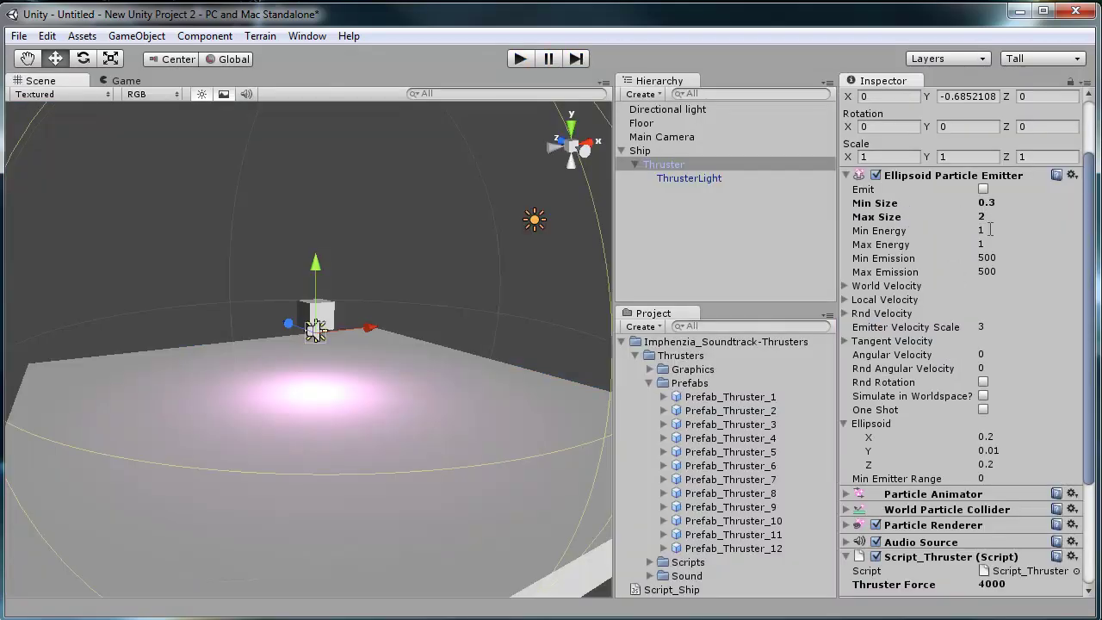
pyautogui.click(843, 298)
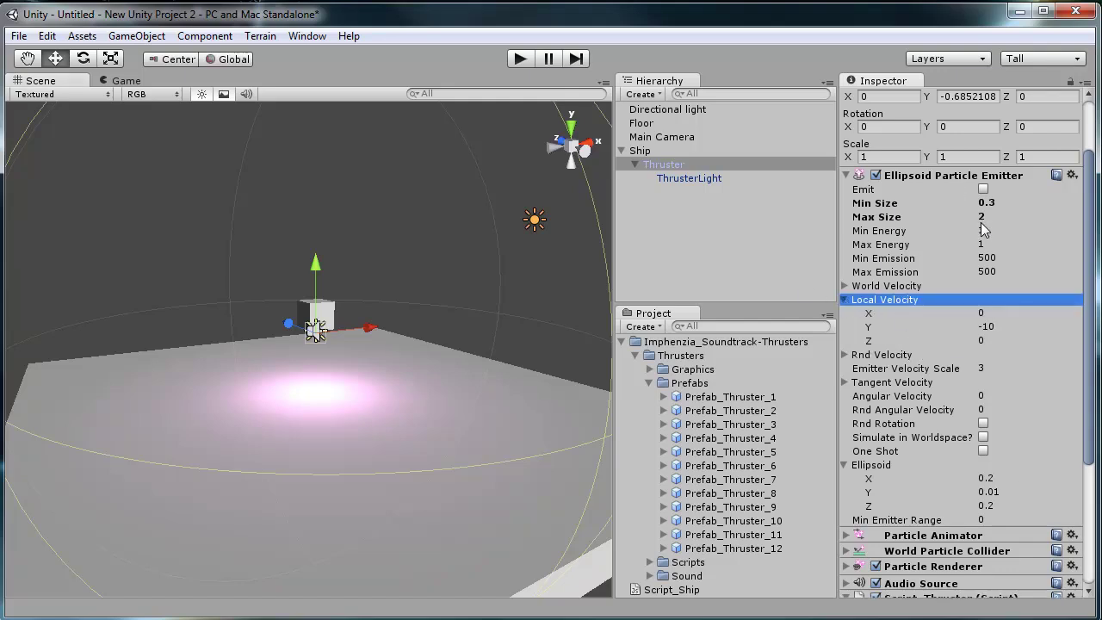
pyautogui.click(1007, 327)
pyautogui.write('-3')
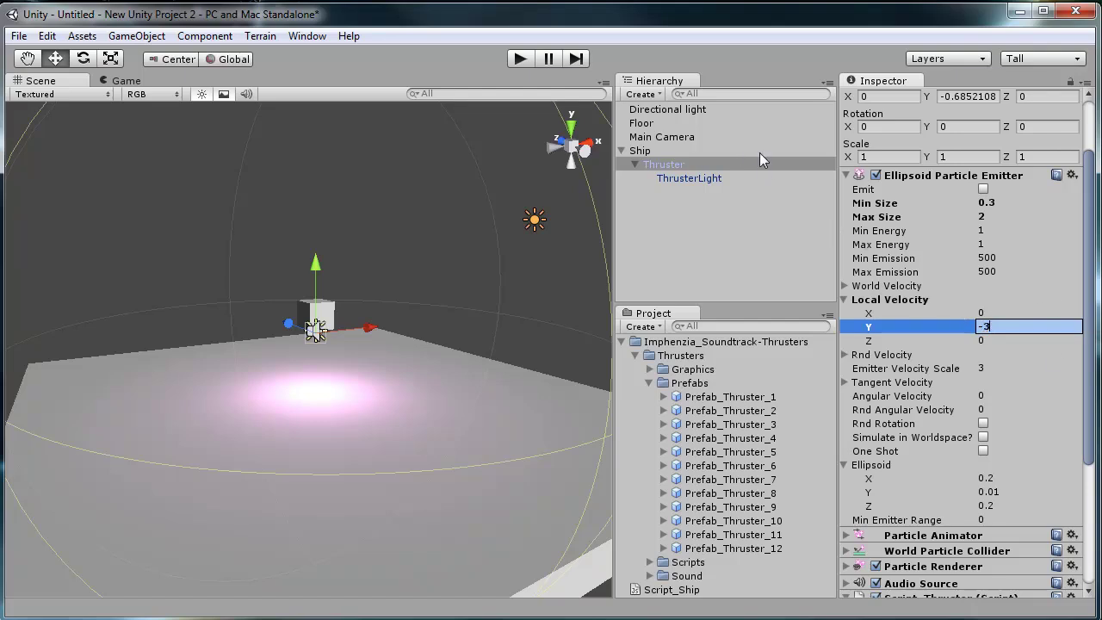
pyautogui.click(521, 58)
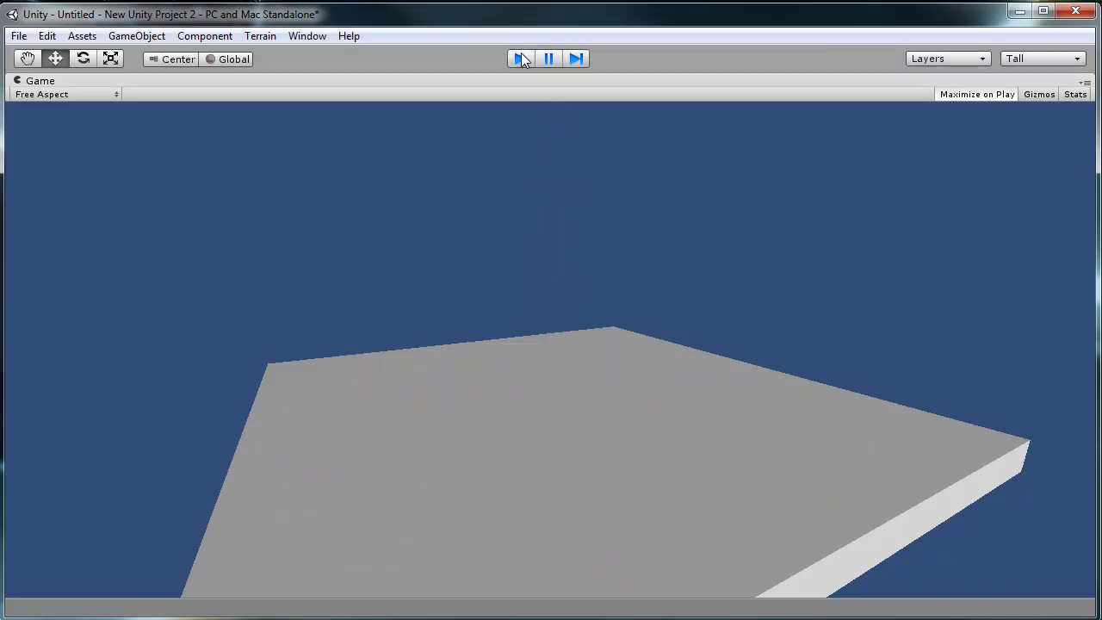
# Try an Ellipsoid X and Z of 0.5, test-firing the thruster in play mode
pyautogui.click(521, 57)
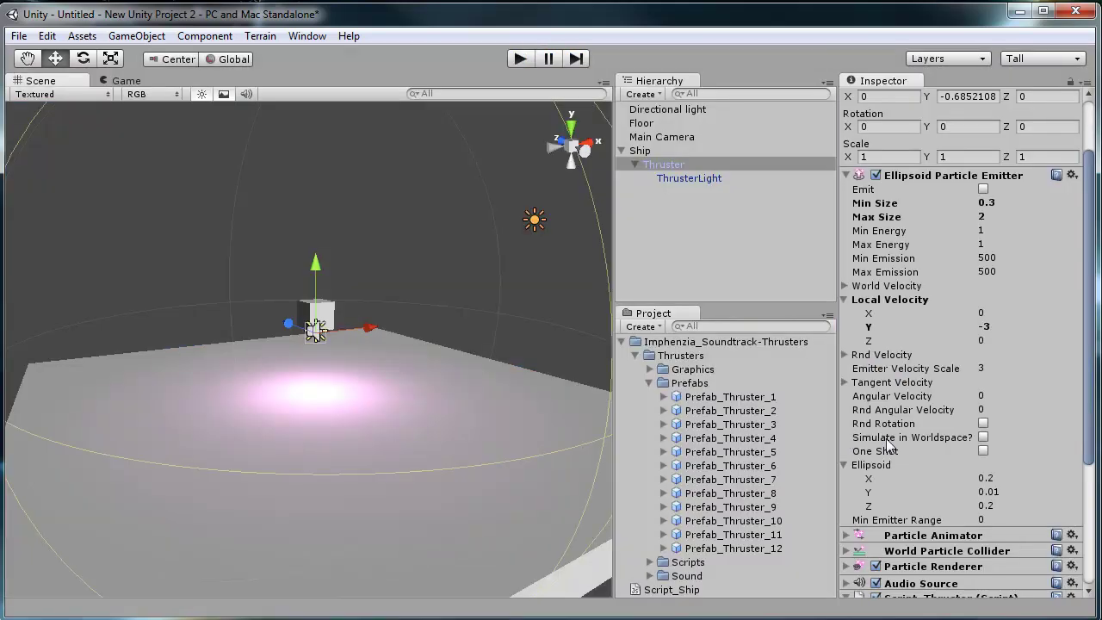
pyautogui.click(1003, 478)
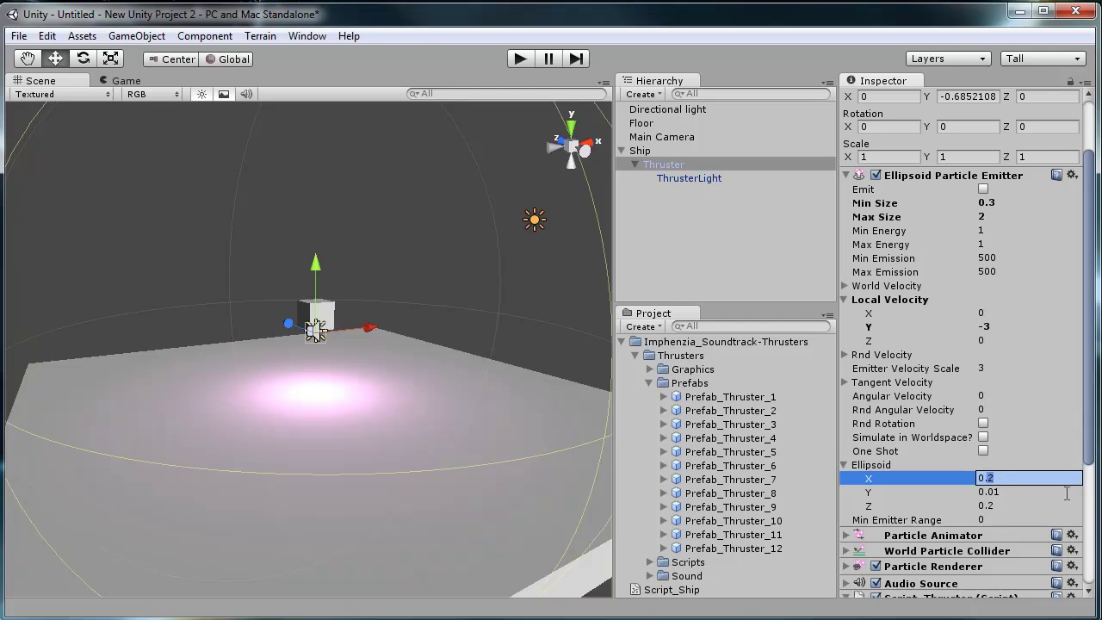
pyautogui.write('5')
pyautogui.click(992, 506)
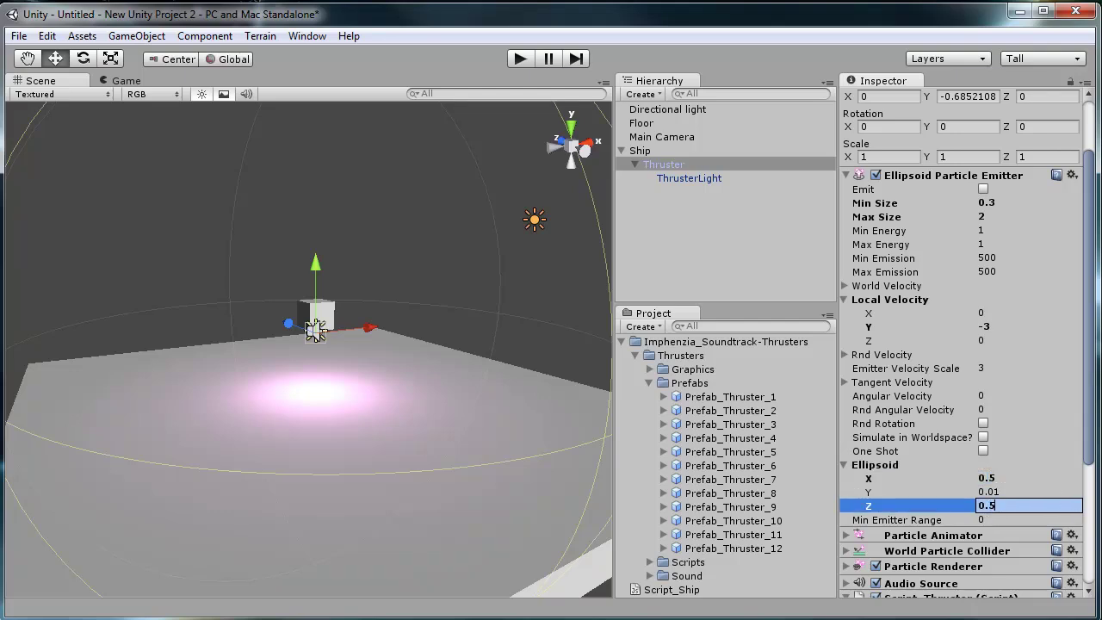
pyautogui.write('5')
pyautogui.click(526, 57)
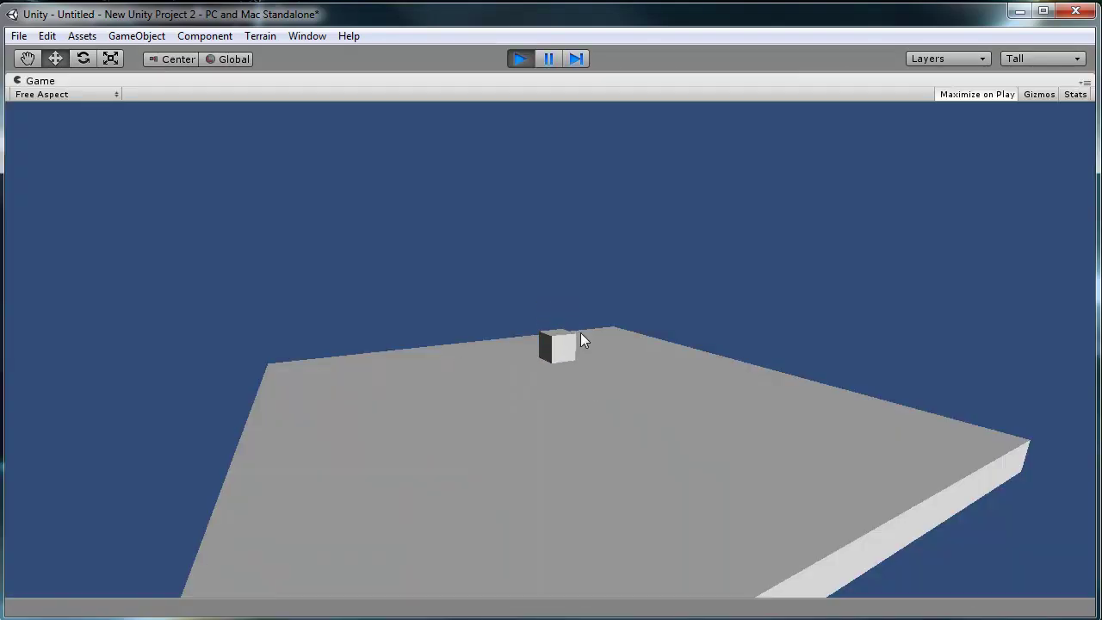
pyautogui.click(559, 358)
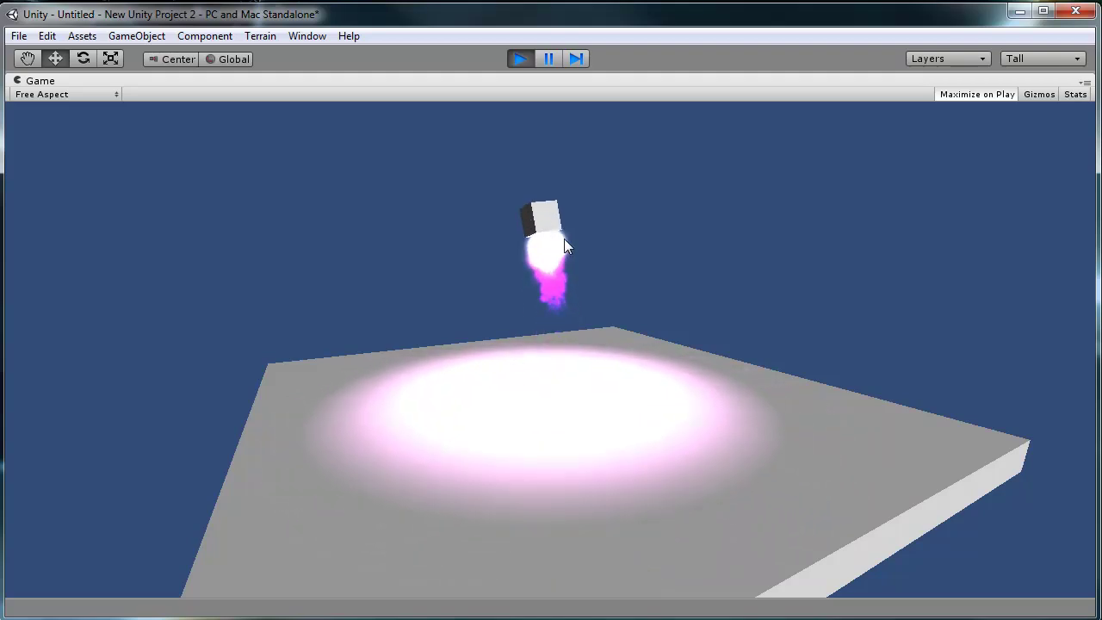
pyautogui.click(520, 58)
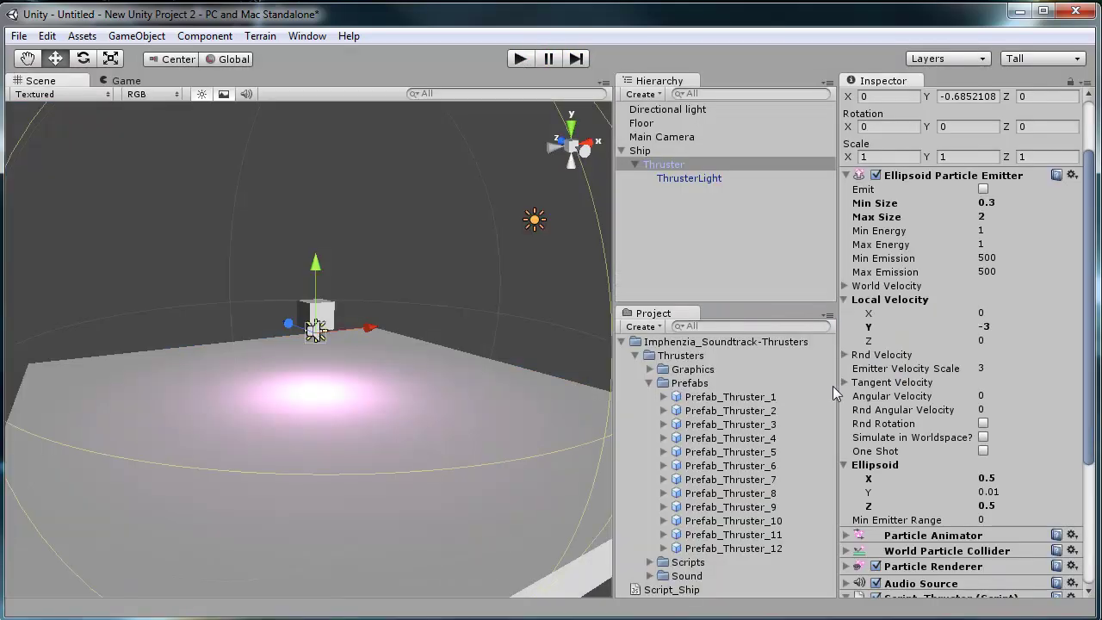
# Narrow the Ellipsoid X and Z to 0.1 and run the scene again
pyautogui.click(992, 477)
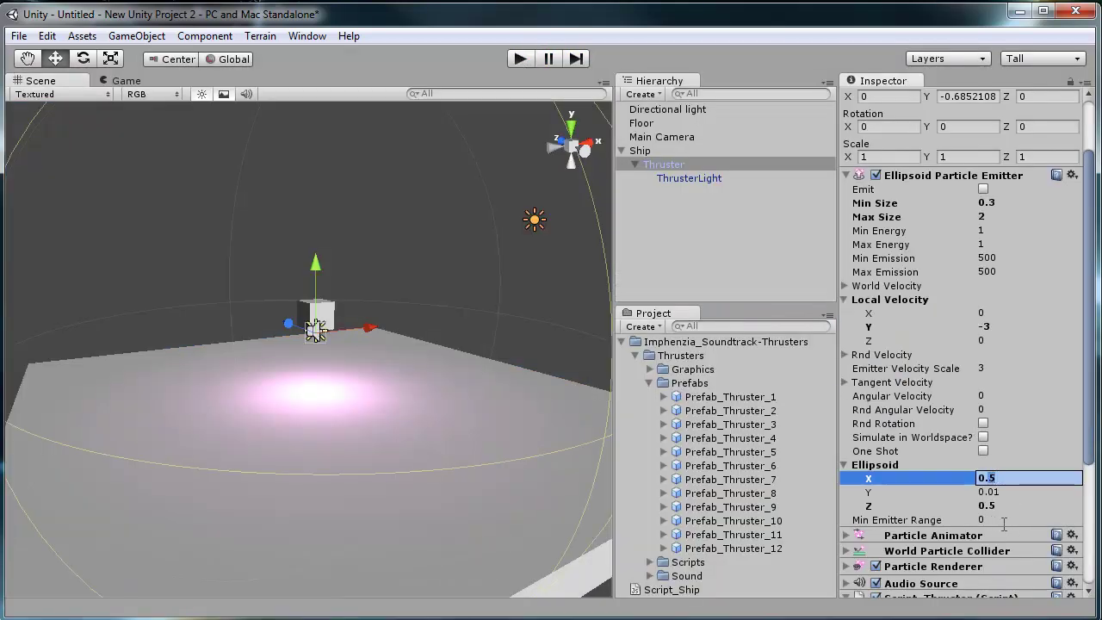
pyautogui.write('0.1')
pyautogui.click(995, 507)
pyautogui.write('0.1')
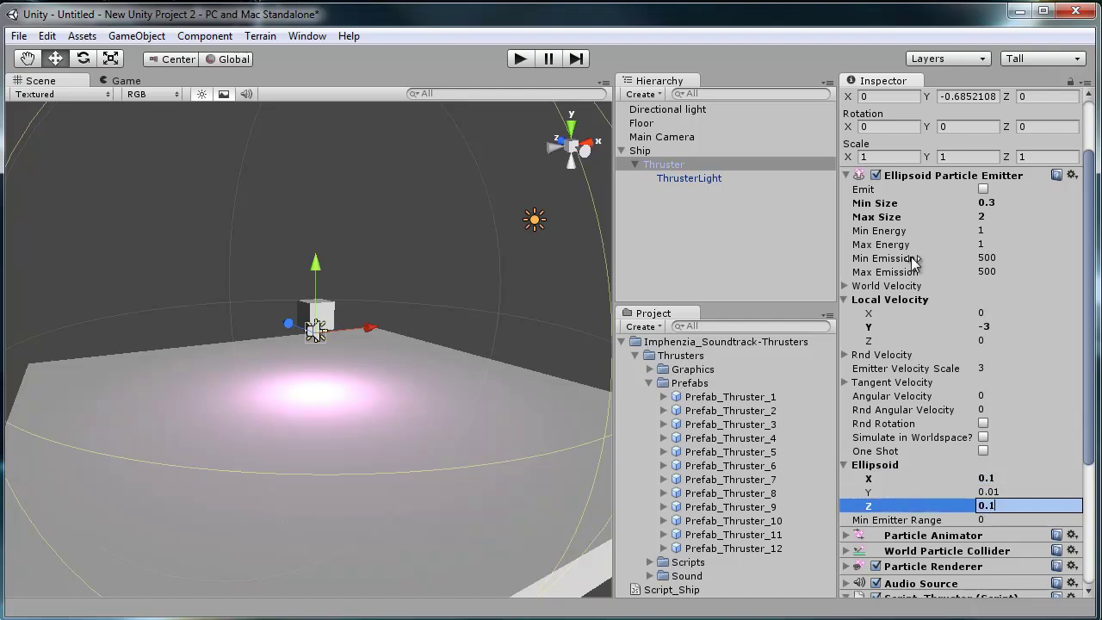
pyautogui.click(518, 58)
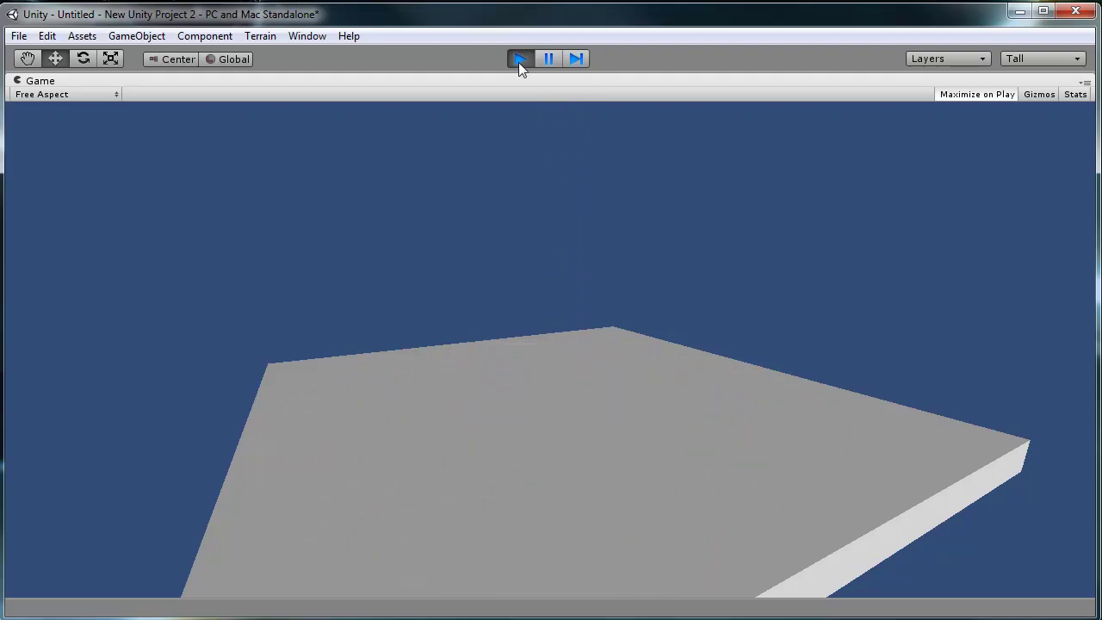
# Stop play mode and scroll the Inspector back up to the Thruster's settings
pyautogui.click(519, 59)
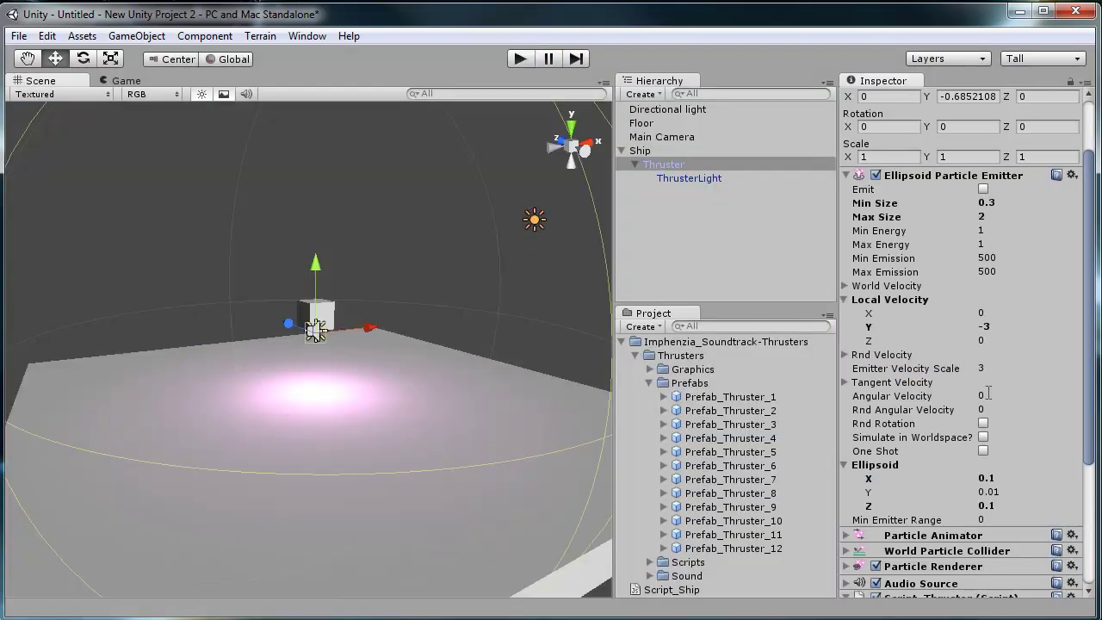
pyautogui.scroll(2, 1092, 392)
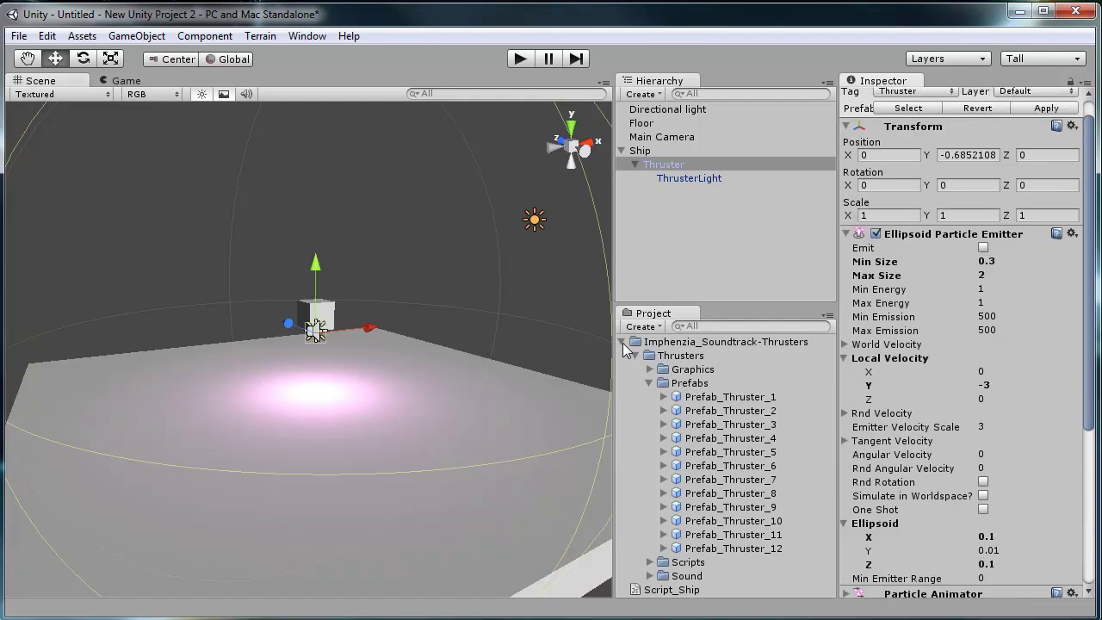